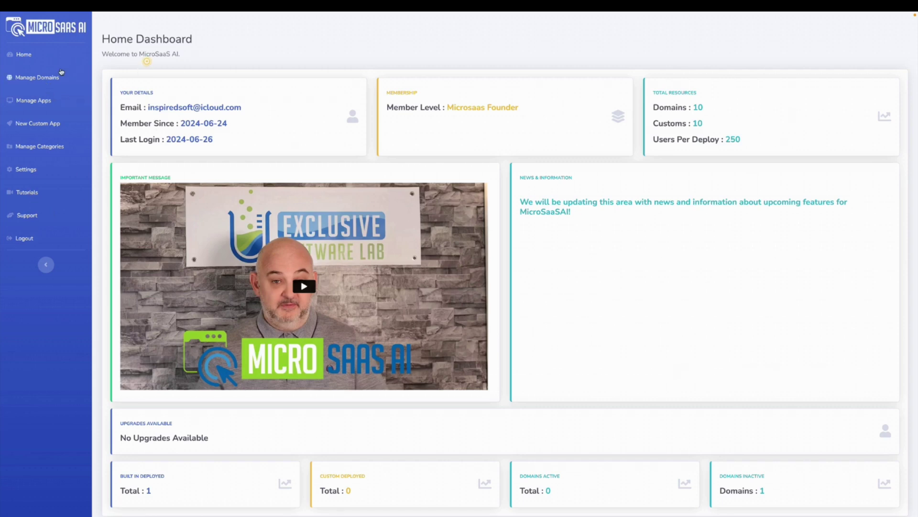
# - Add onlinesuccessmodel.live as a second domain, then show the actions for exclusivesoftwarelab.com
pyautogui.click(46, 78)
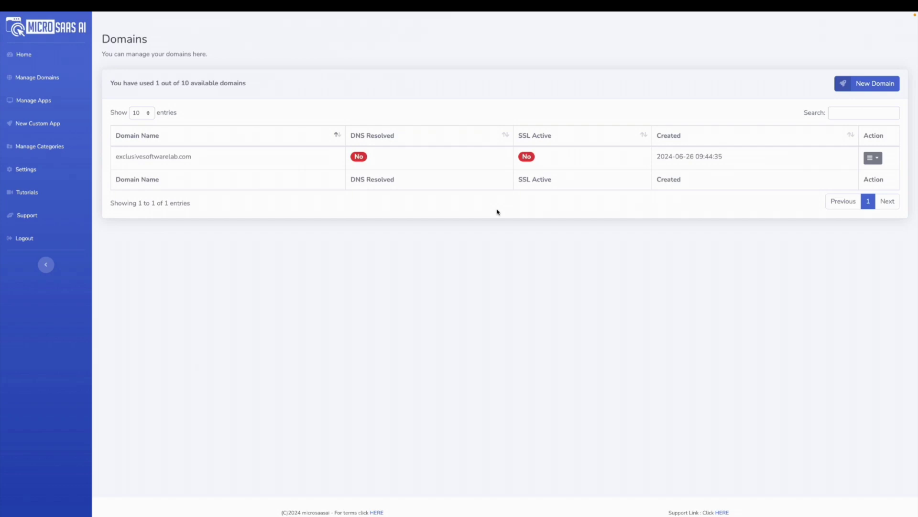
pyautogui.click(866, 86)
pyautogui.click(320, 99)
pyautogui.click(322, 98)
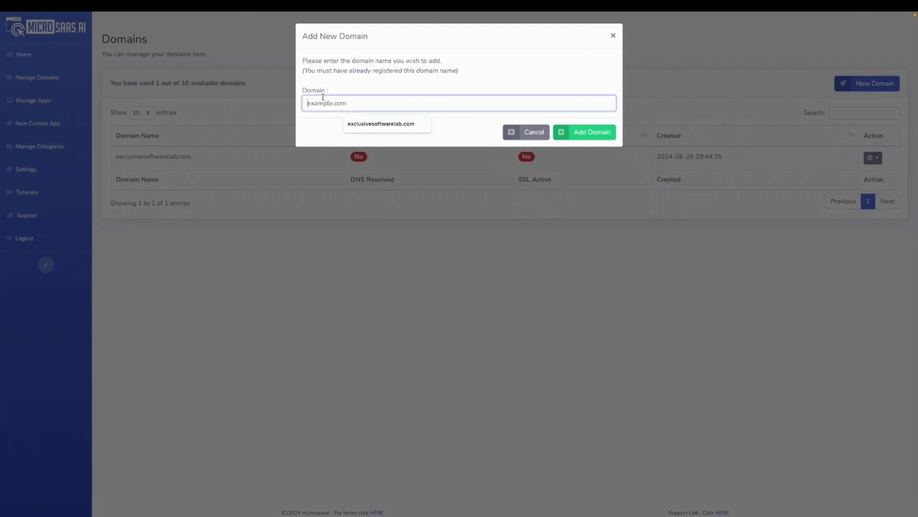
pyautogui.write('onlinesucces')
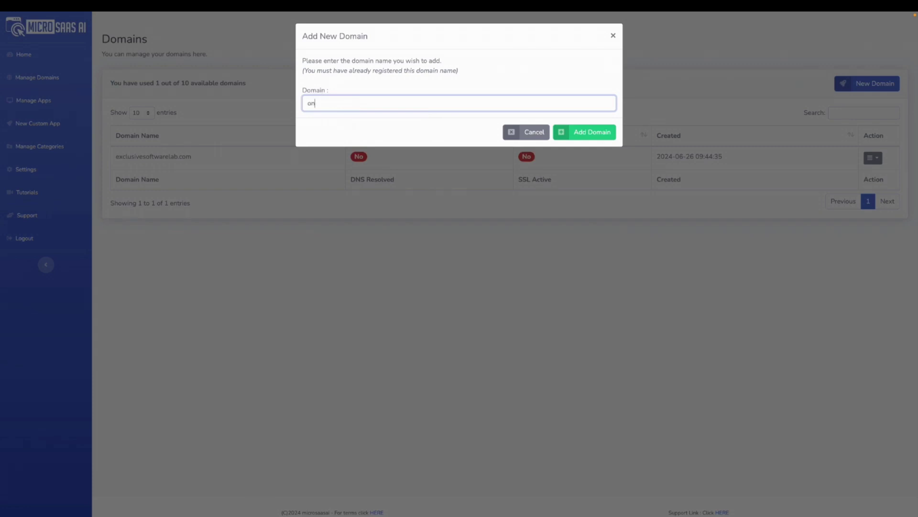
pyautogui.write('smodel.live')
pyautogui.click(585, 133)
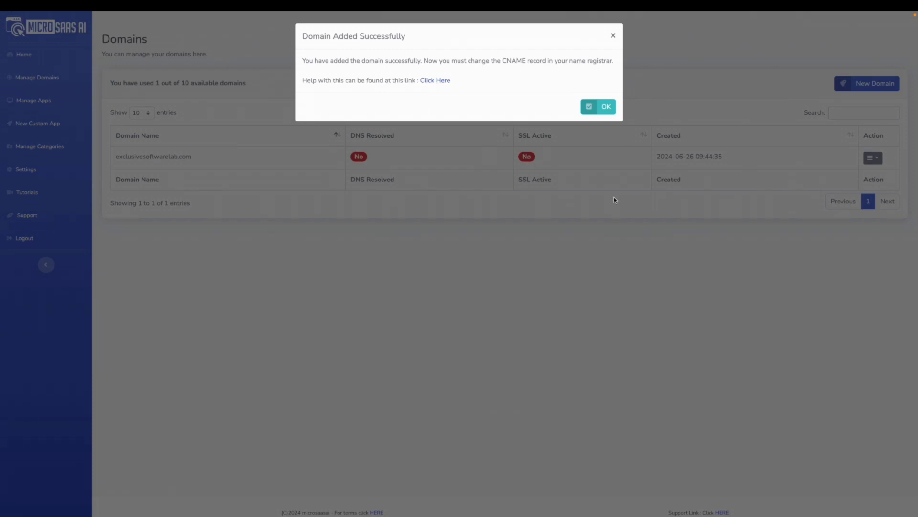
pyautogui.click(613, 35)
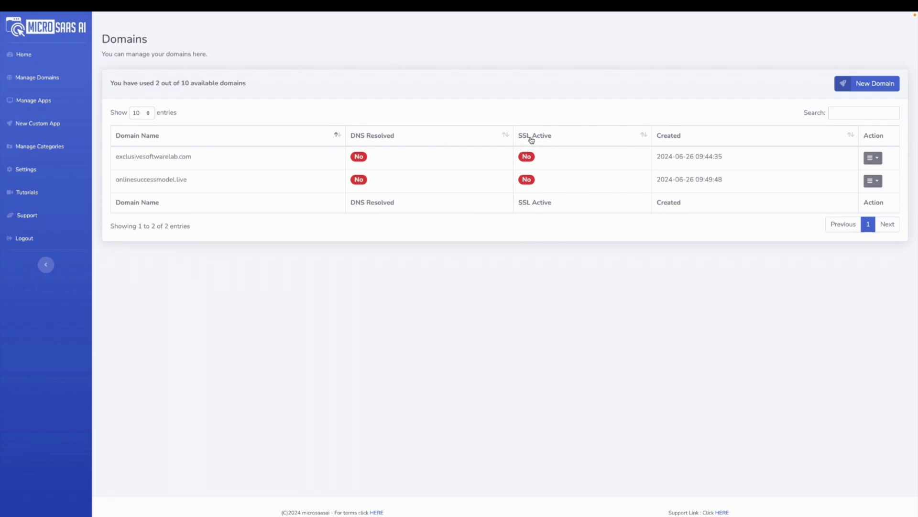
pyautogui.click(874, 158)
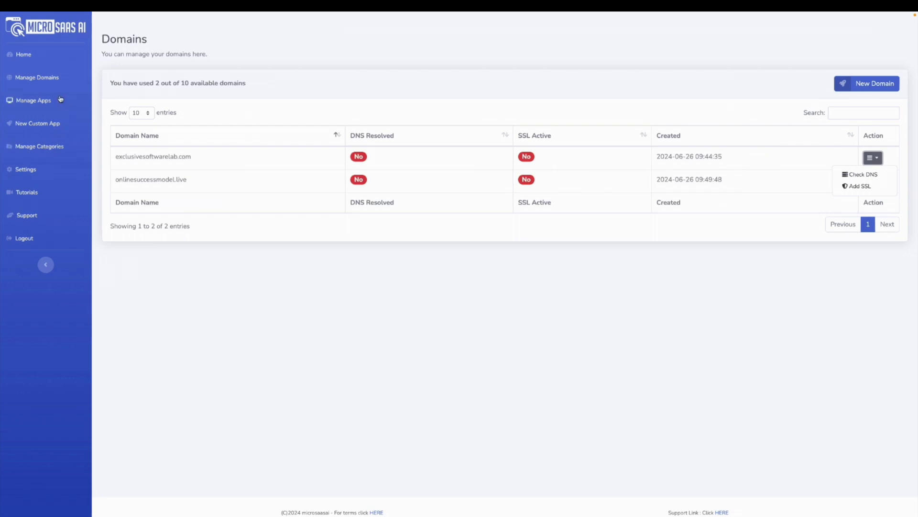
# - Go to the Apps list, where Affiliate System is the only deployed app of 13
pyautogui.click(38, 101)
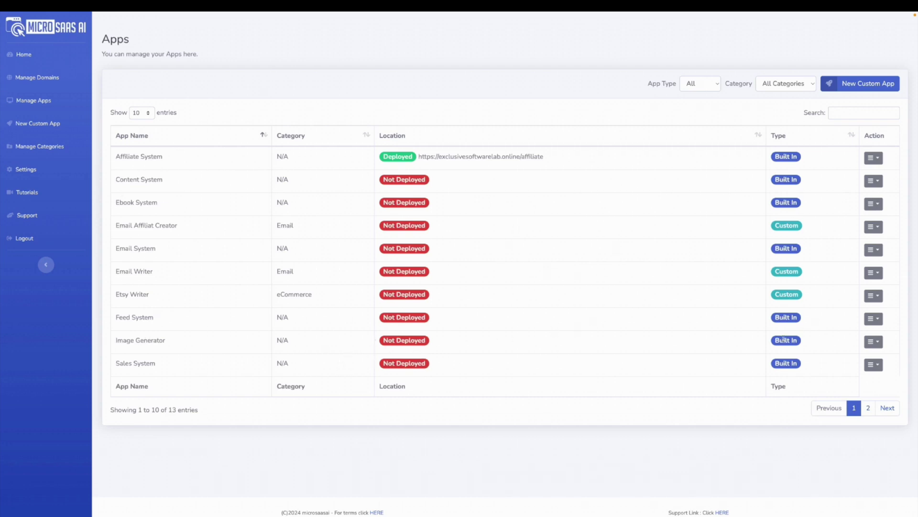
# - Start deploying the Image Generator app onto the premiumsaasapp.com domain
pyautogui.click(879, 343)
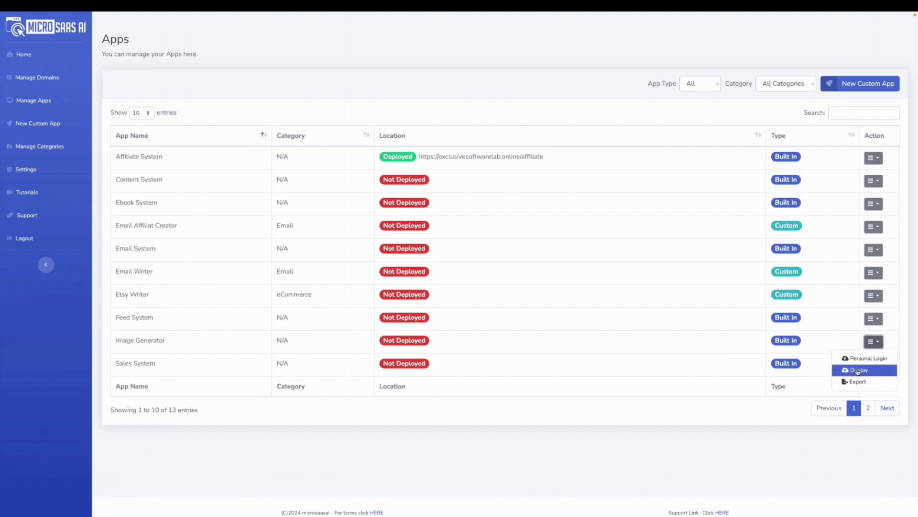
pyautogui.click(858, 371)
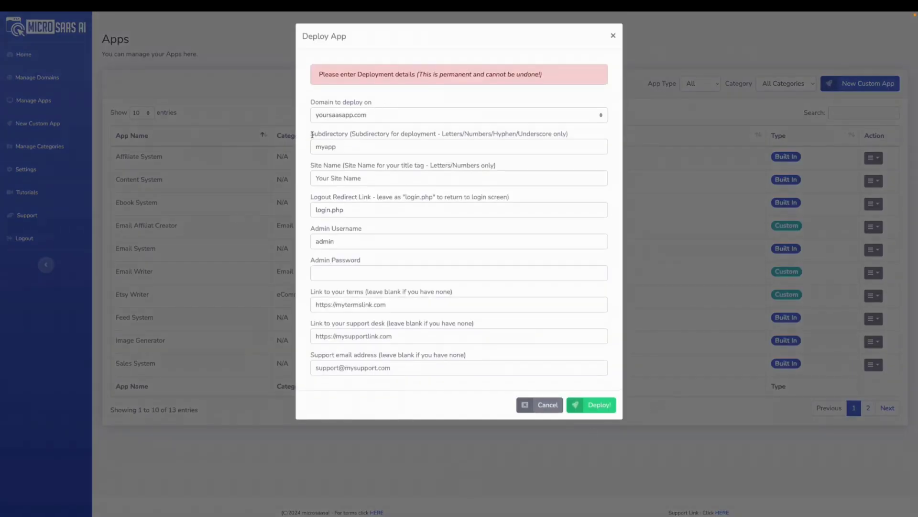
pyautogui.click(380, 116)
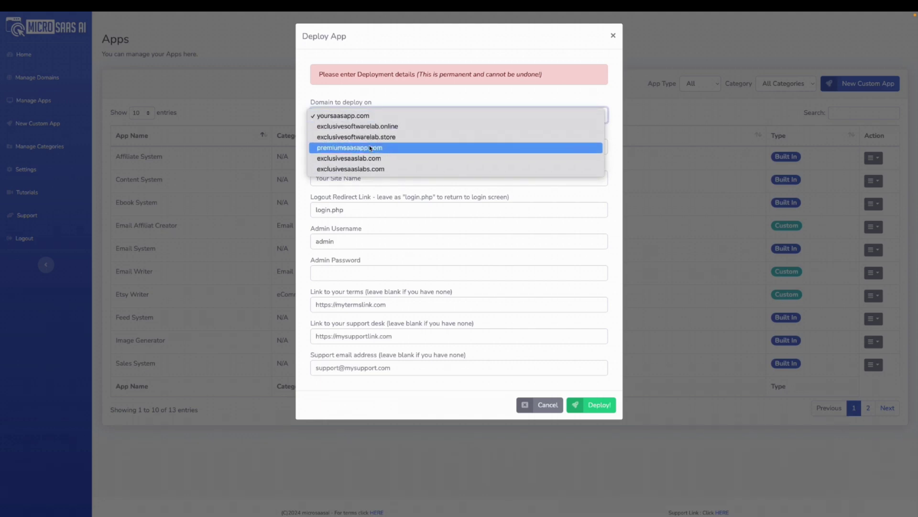
pyautogui.click(366, 148)
# - Enter subdirectory 'imagebuilder' and site name 'Image Builder', then submit the deployment
pyautogui.click(350, 147)
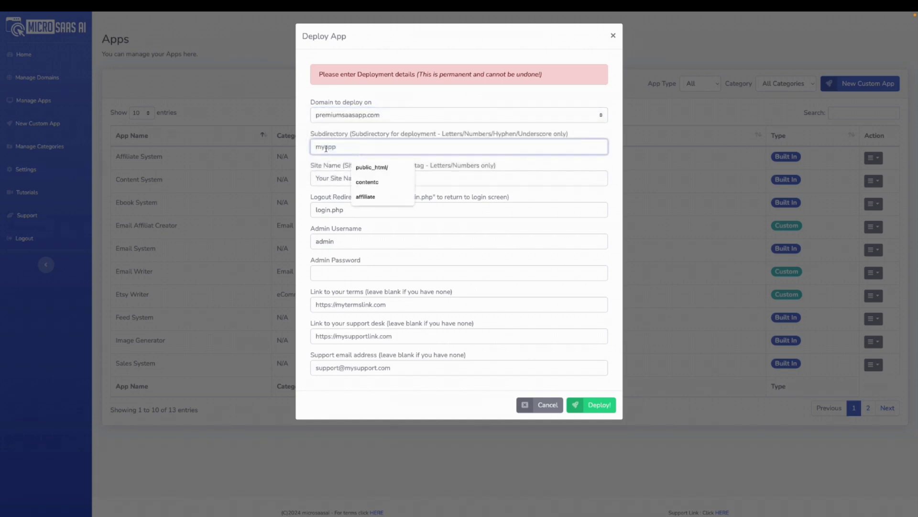
pyautogui.write('imagebuilder')
pyautogui.click(334, 179)
pyautogui.write('Ima')
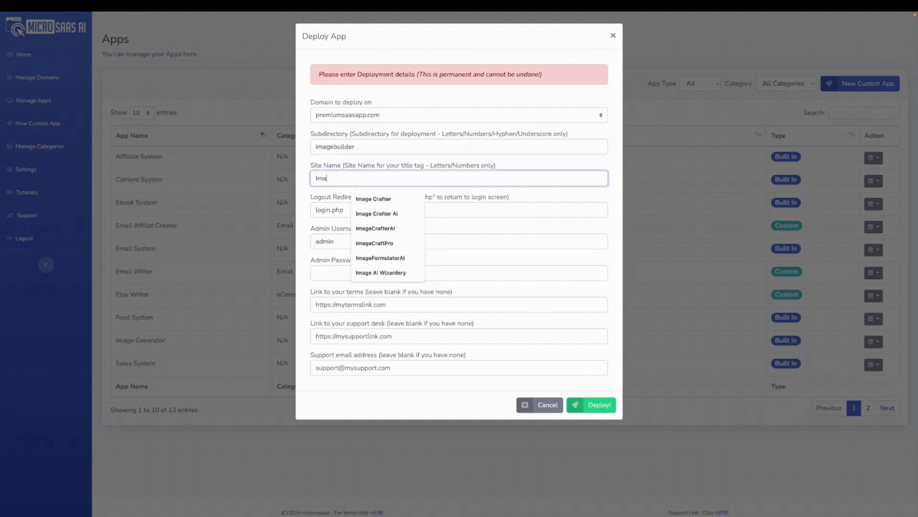
pyautogui.write('ge Builder')
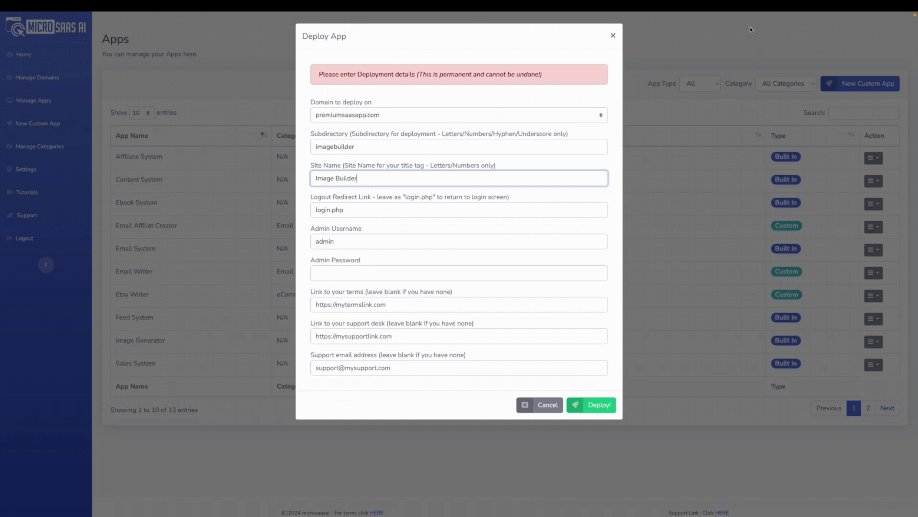
pyautogui.moveTo(795, 20)
pyautogui.click(656, 16)
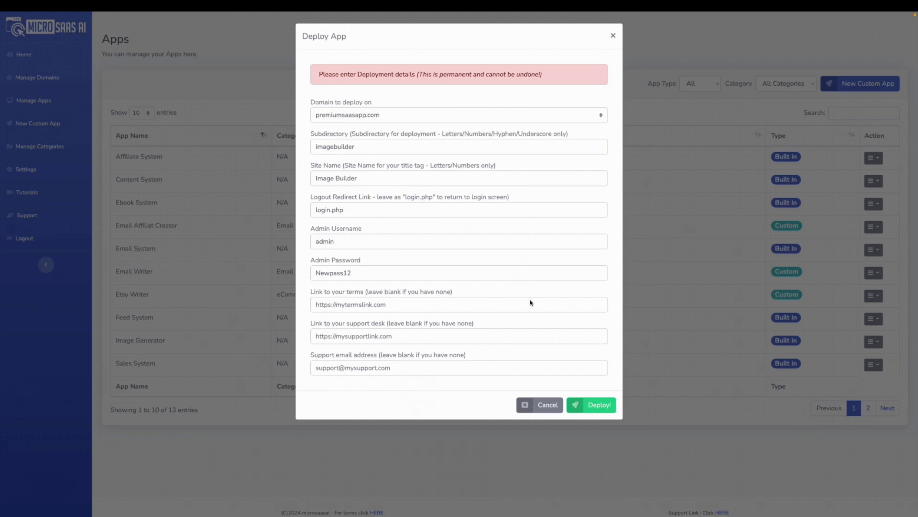
pyautogui.click(597, 408)
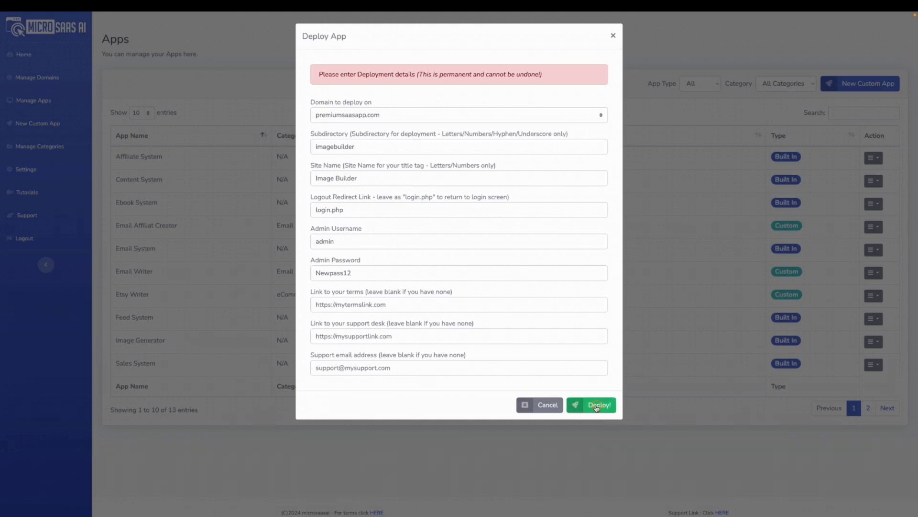
# - Confirm the deployment and follow the admin login URL under premiumsaasapp.com/imagebuilder
pyautogui.click(597, 407)
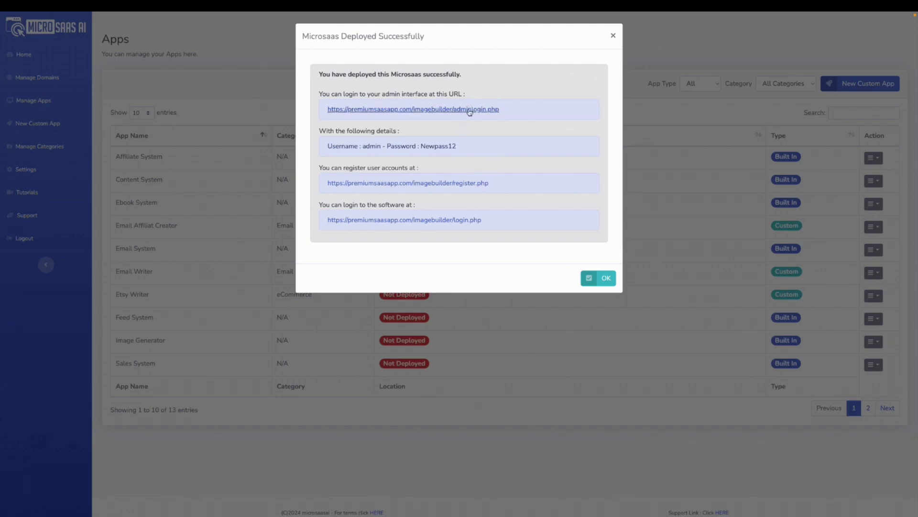
pyautogui.click(468, 108)
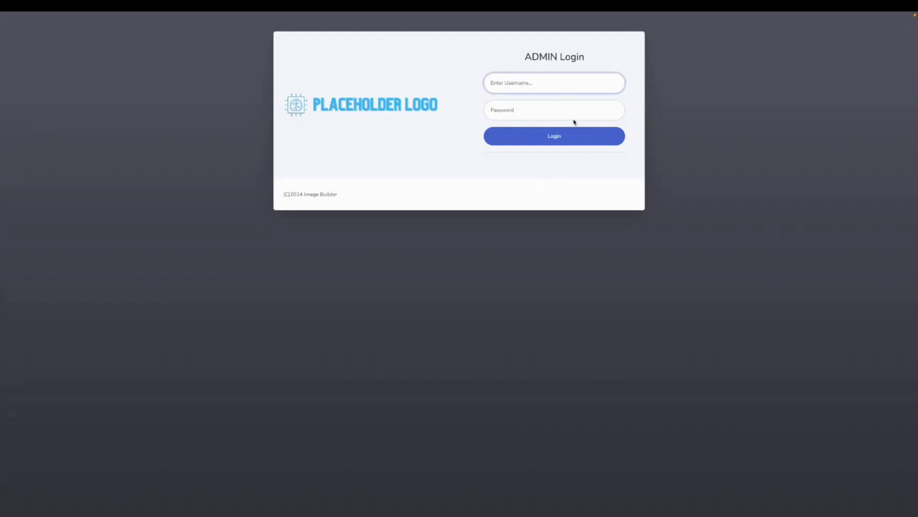
# - Log in to Image Builder admin with the admin username and password, declining Chrome's password save
pyautogui.write('admin')
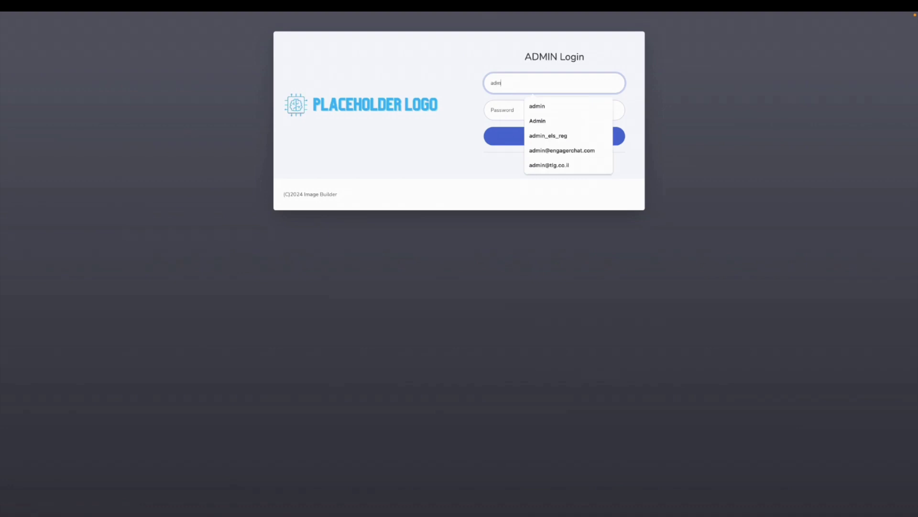
pyautogui.click(496, 106)
pyautogui.write('admin@123')
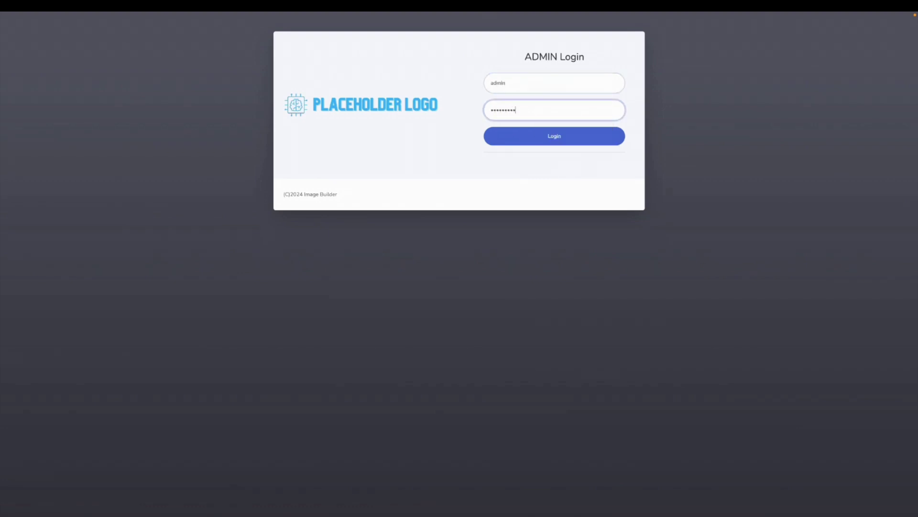
pyautogui.click(549, 140)
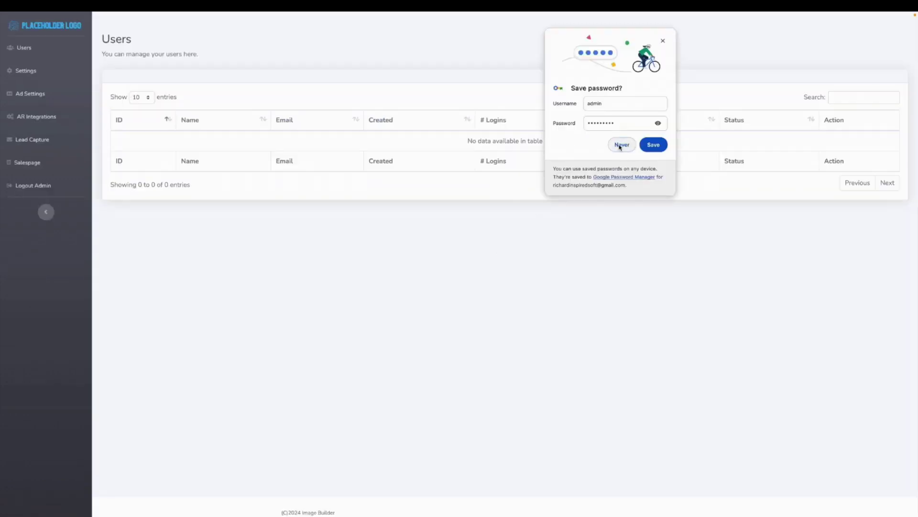
pyautogui.click(621, 146)
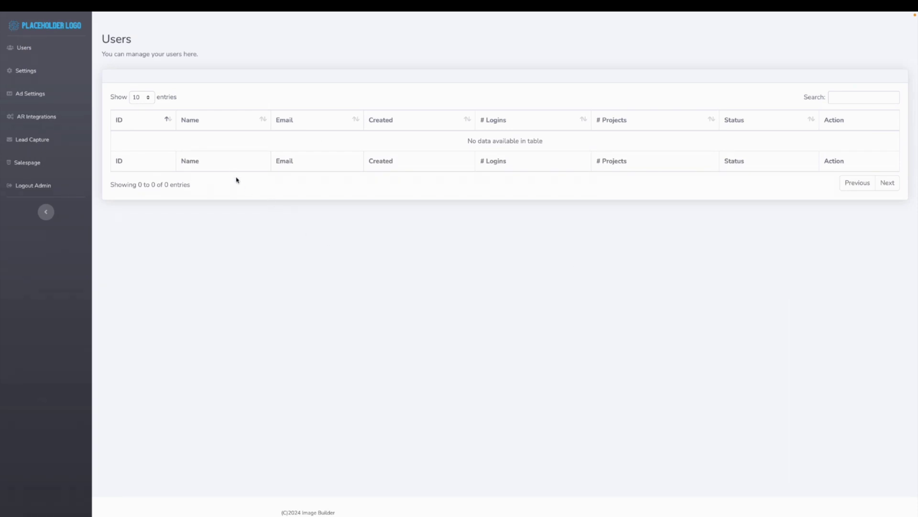
# - Open the app's Settings and review the Terms Link and W+ Security Key fields
pyautogui.click(26, 71)
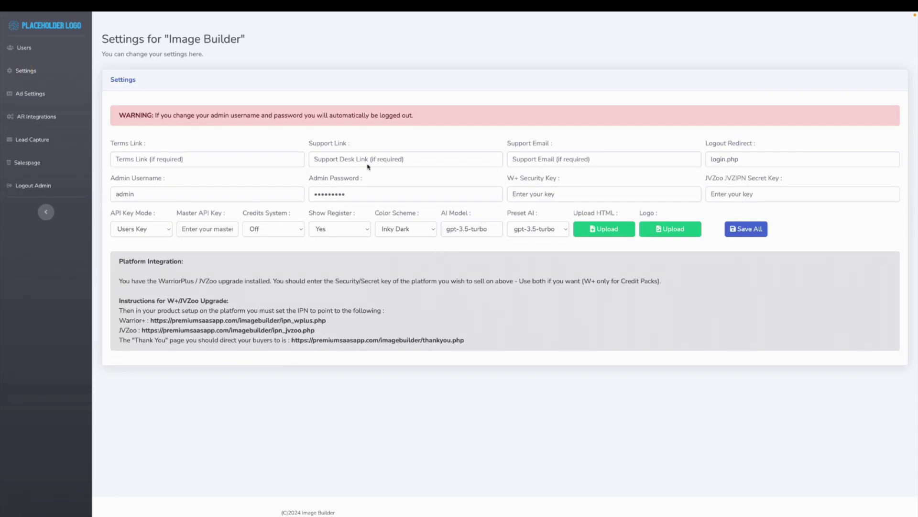
pyautogui.tripleClick(147, 144)
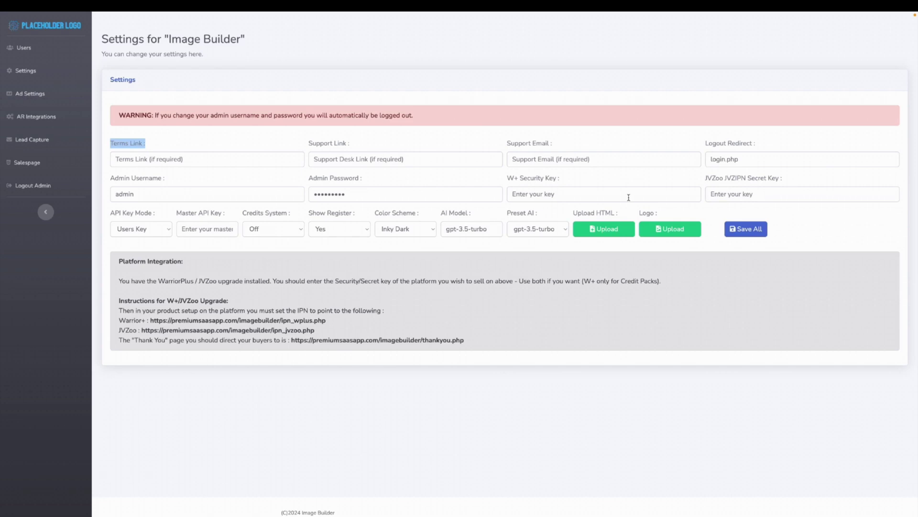
pyautogui.moveTo(507, 179); pyautogui.dragTo(573, 181)
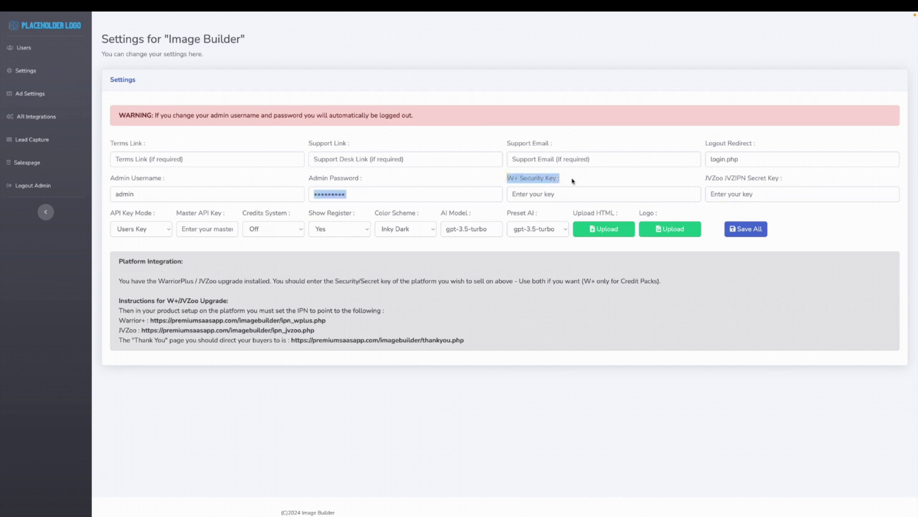
pyautogui.click(573, 181)
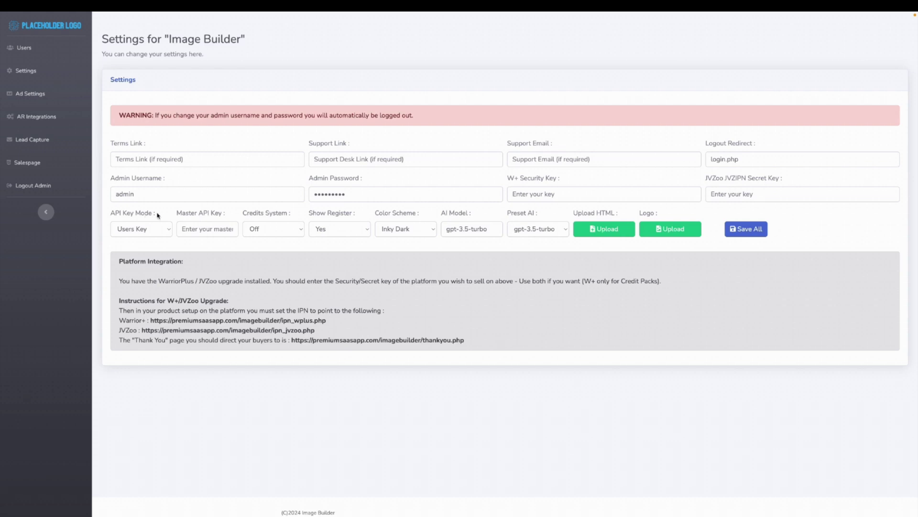
# - Switch API Key Mode from Users Key to My Key and select the Master API Key field
pyautogui.moveTo(153, 216); pyautogui.dragTo(110, 213)
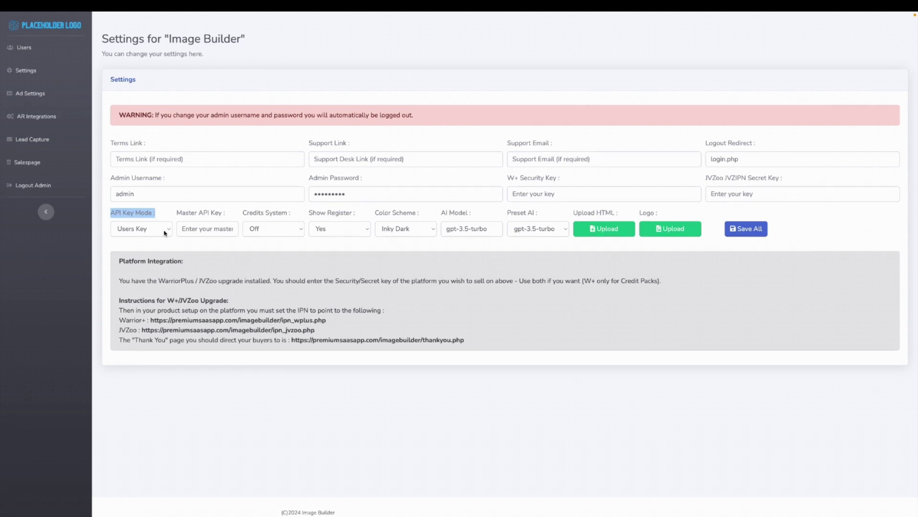
pyautogui.click(164, 232)
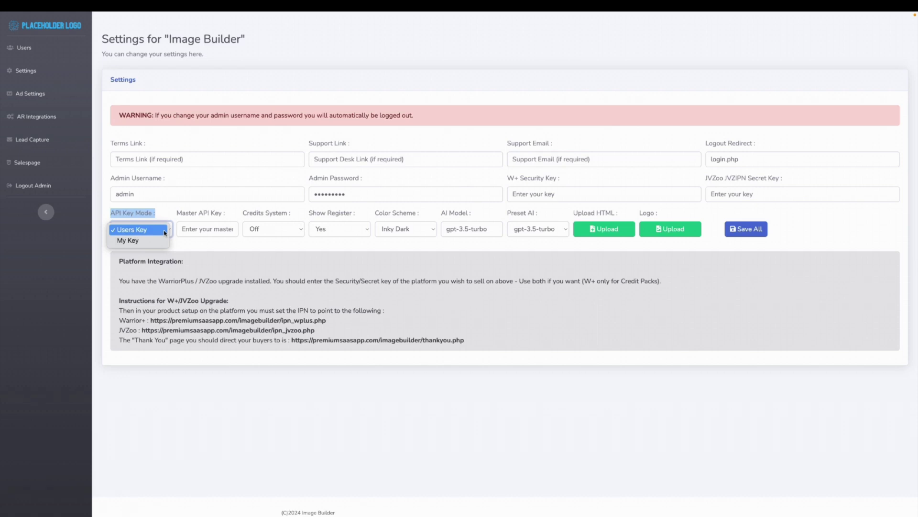
pyautogui.click(136, 240)
pyautogui.click(197, 229)
pyautogui.click(204, 194)
pyautogui.click(160, 230)
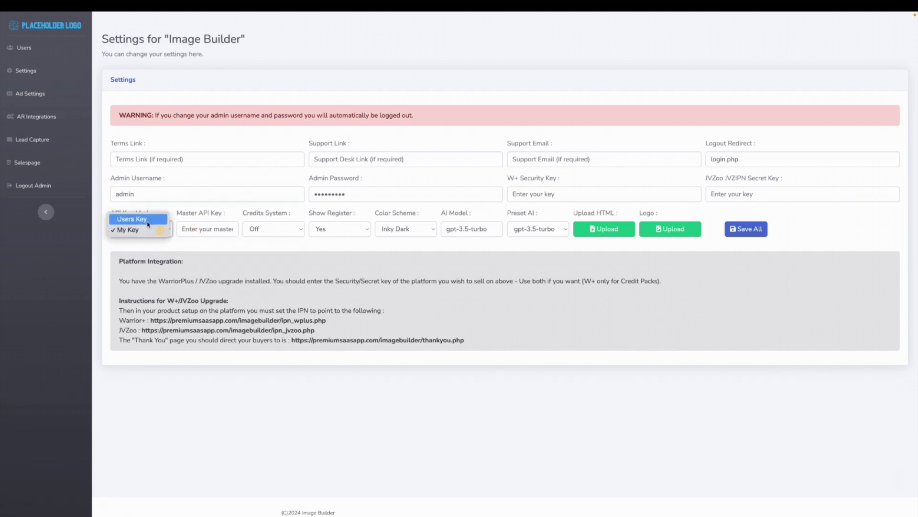
pyautogui.click(148, 224)
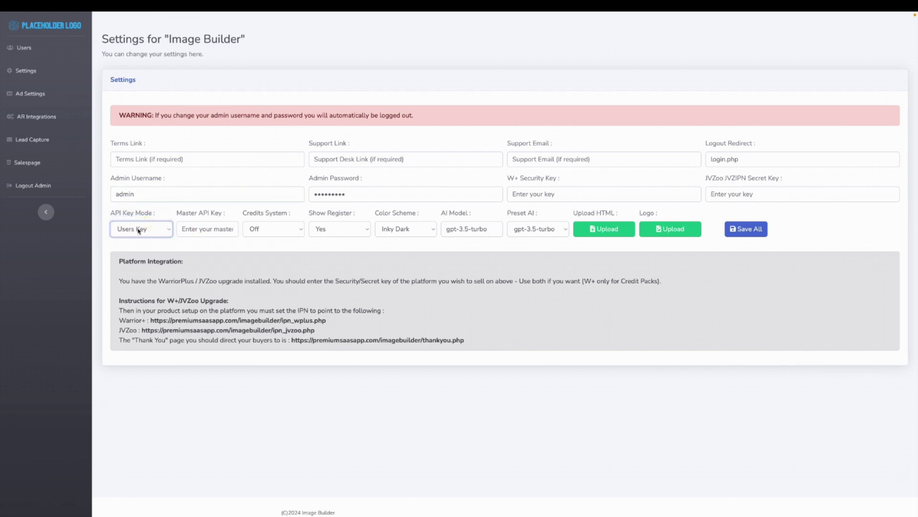
pyautogui.click(297, 232)
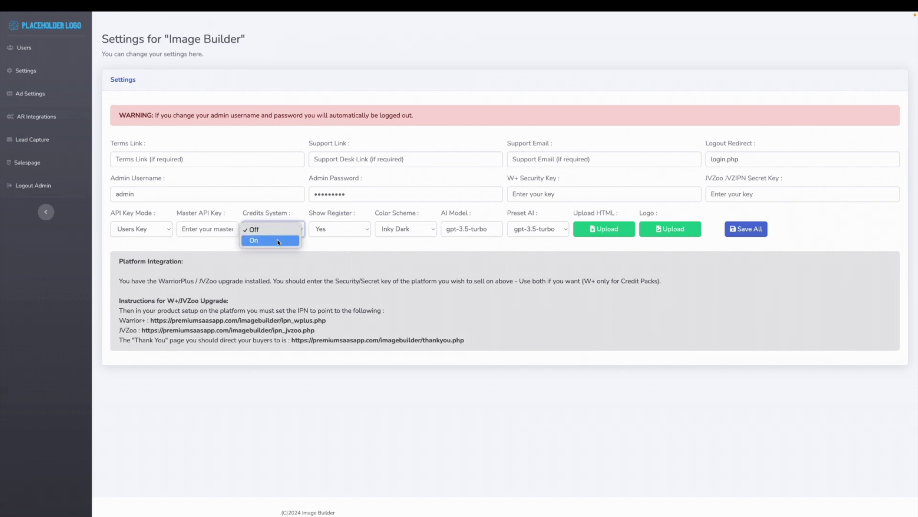
pyautogui.click(279, 241)
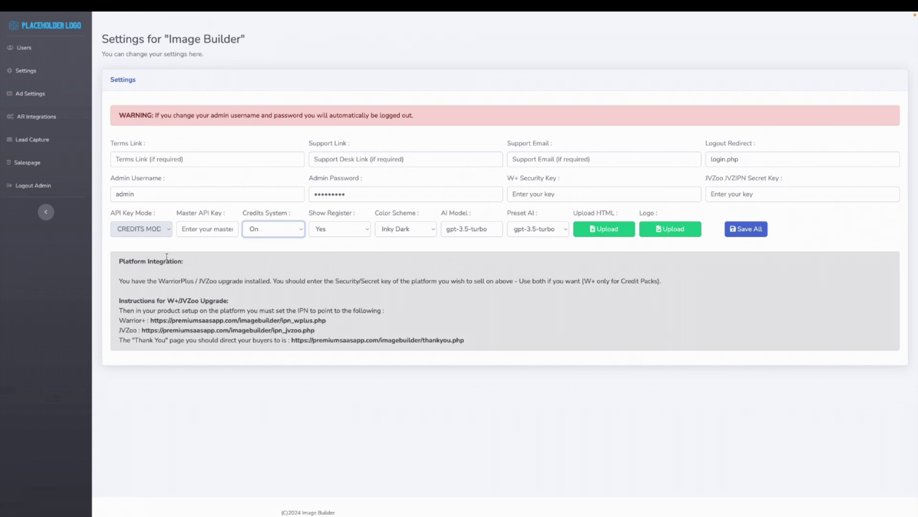
pyautogui.click(169, 233)
pyautogui.click(289, 234)
pyautogui.click(266, 218)
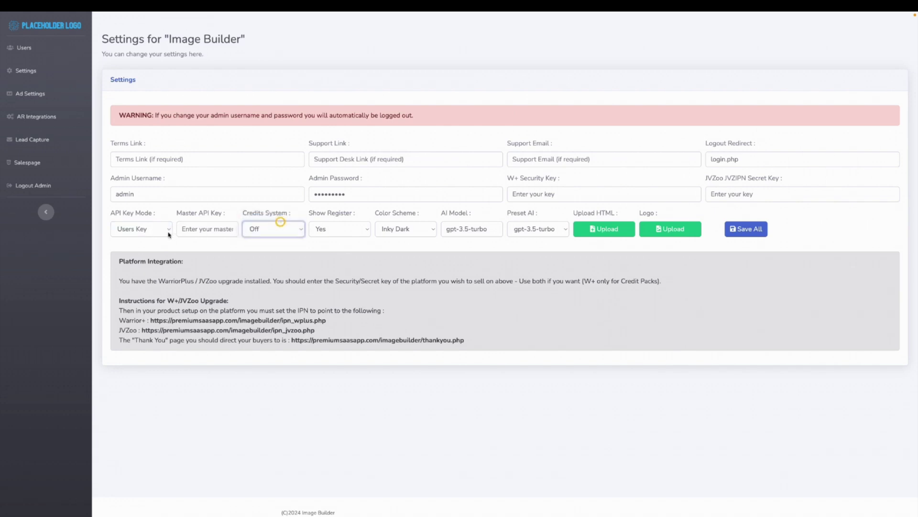
pyautogui.click(355, 232)
pyautogui.click(340, 230)
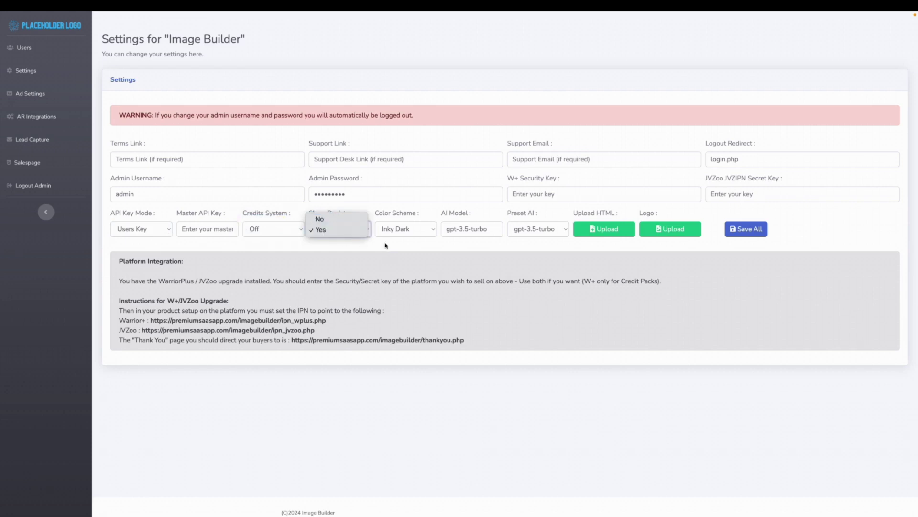
# - Change the colour scheme to Leafy Green and keep gpt-3.5-turbo as the preset AI
pyautogui.click(425, 231)
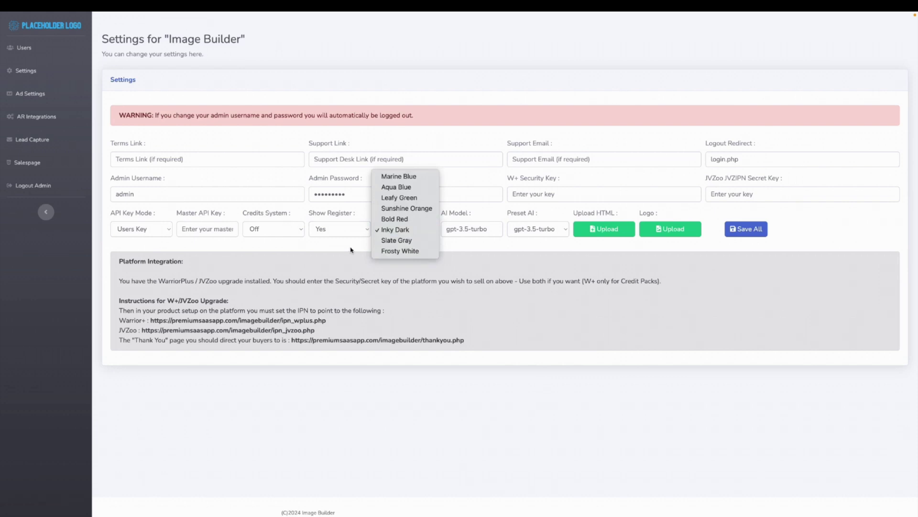
pyautogui.click(401, 197)
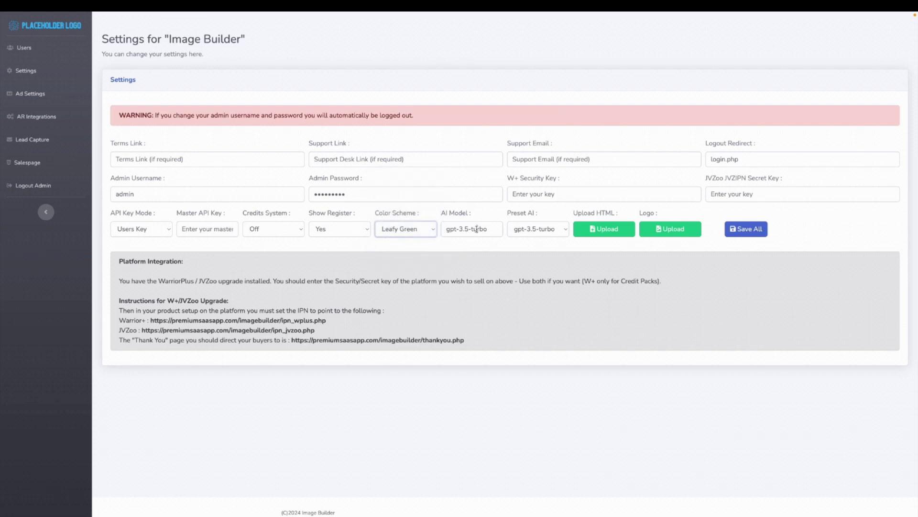
pyautogui.click(553, 230)
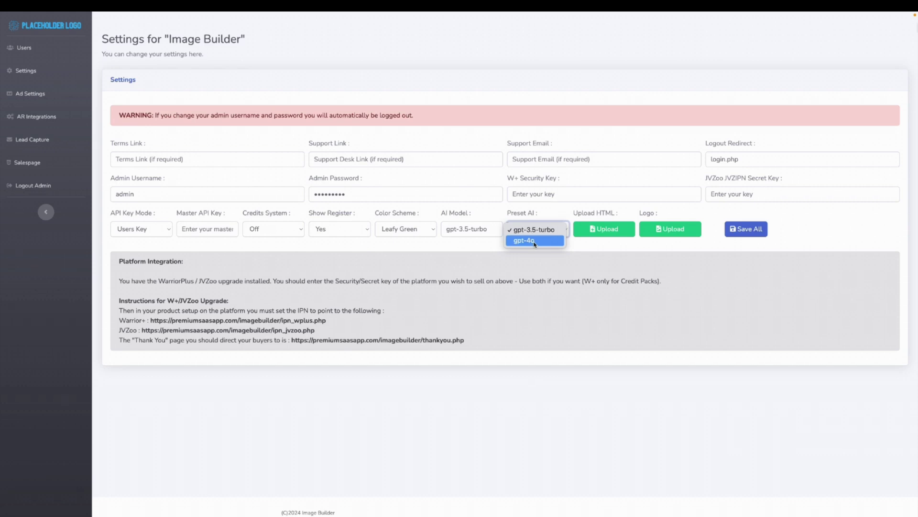
pyautogui.click(474, 209)
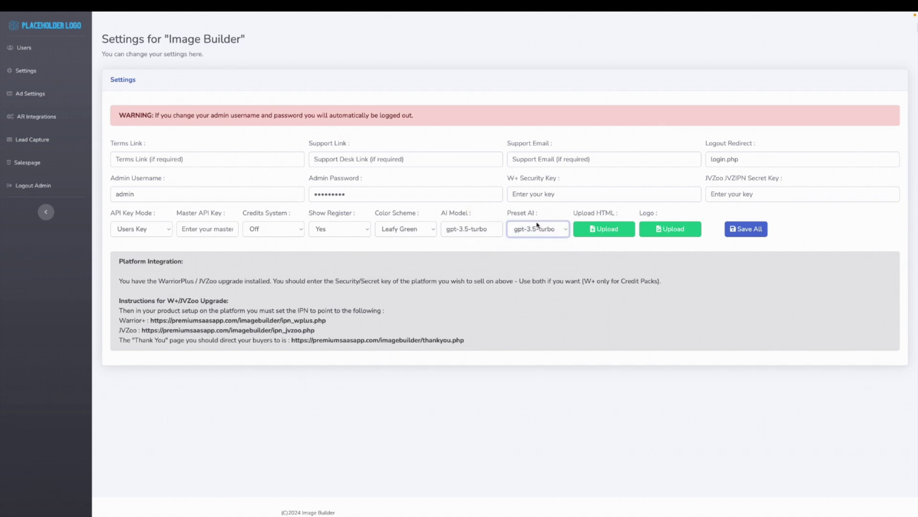
pyautogui.click(611, 231)
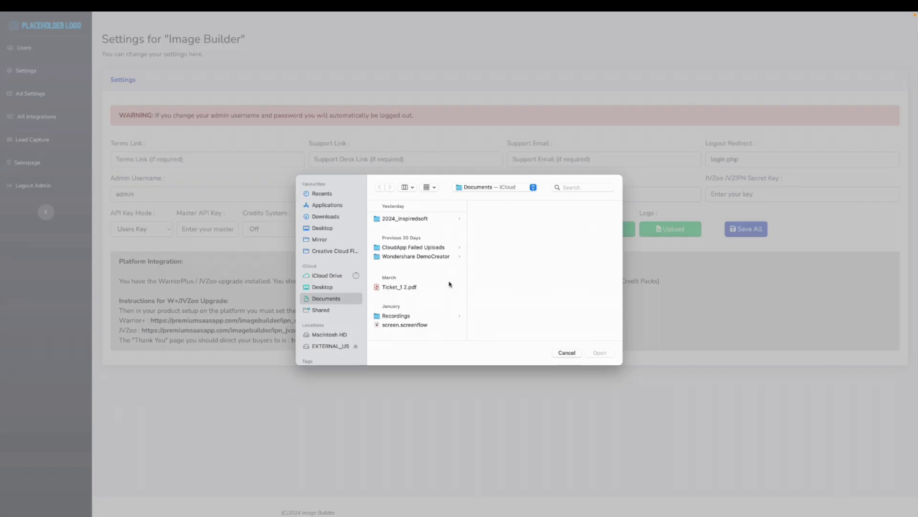
# - Upload Downloads/affiliate/salespage/page.html as the custom HTML page
pyautogui.click(329, 219)
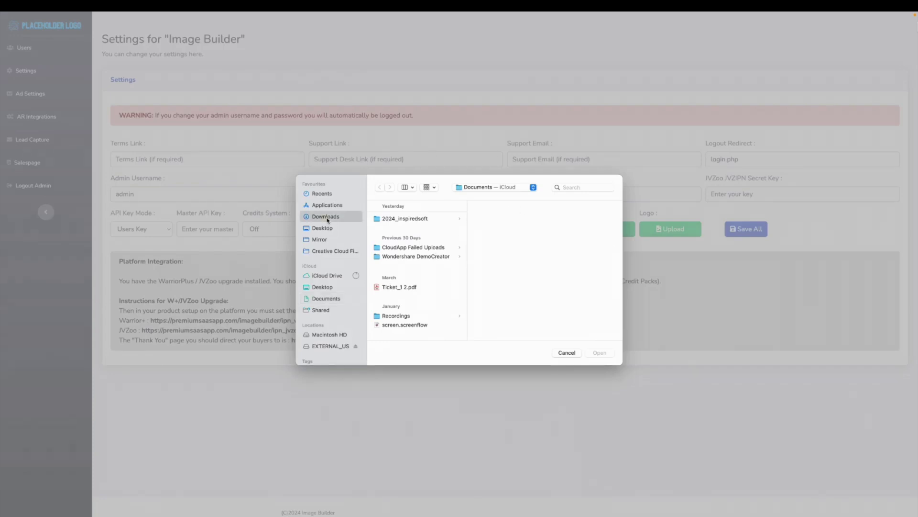
pyautogui.click(428, 220)
pyautogui.click(508, 219)
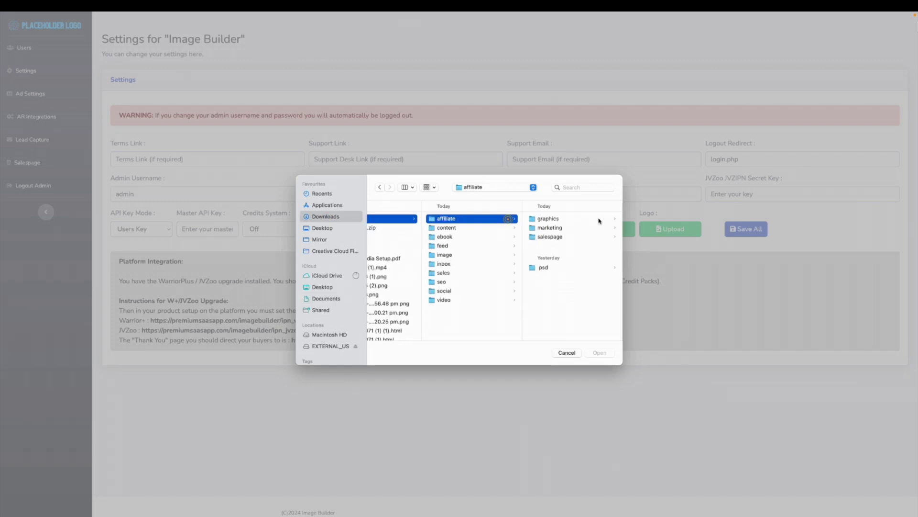
pyautogui.click(546, 237)
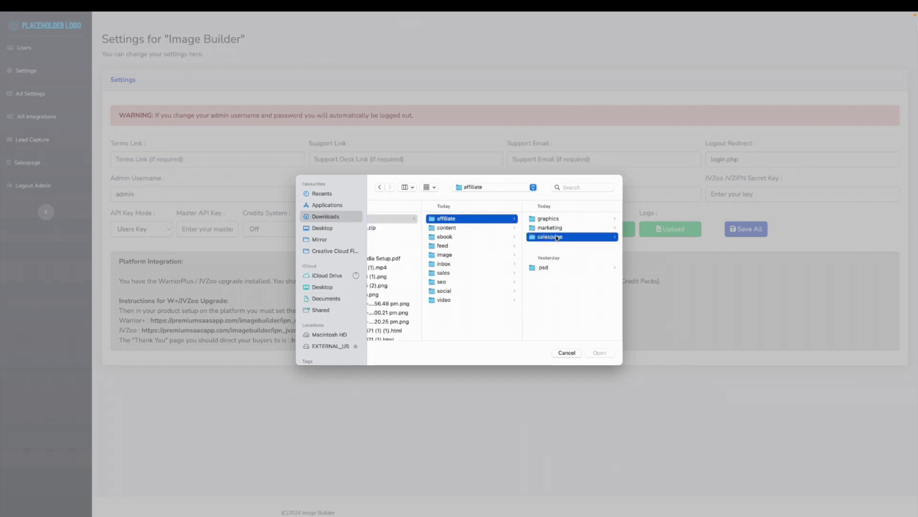
pyautogui.click(546, 219)
pyautogui.click(601, 353)
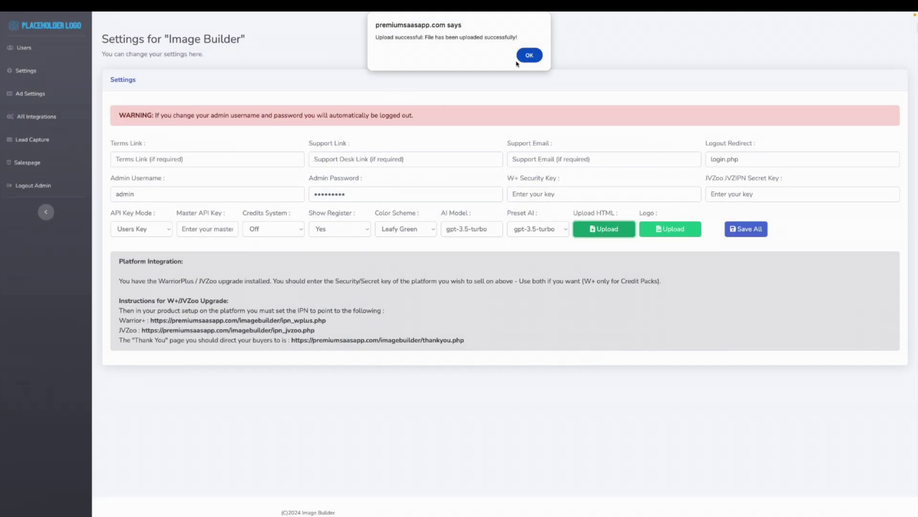
pyautogui.click(529, 56)
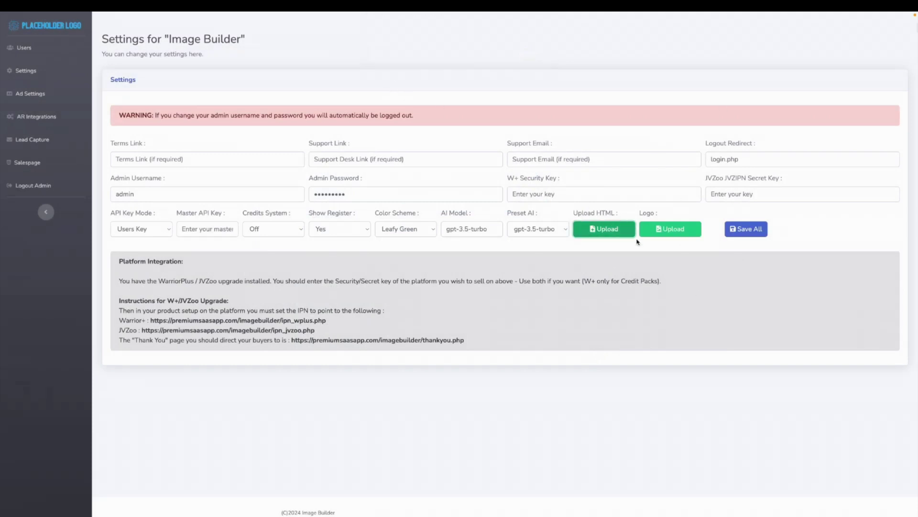
# - Skip the logo upload and save all the Image Builder settings
pyautogui.click(677, 230)
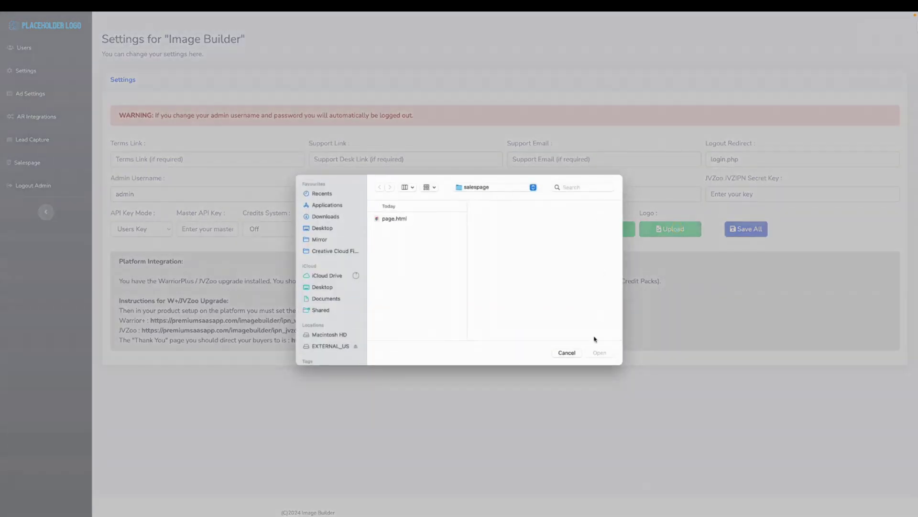
pyautogui.click(560, 353)
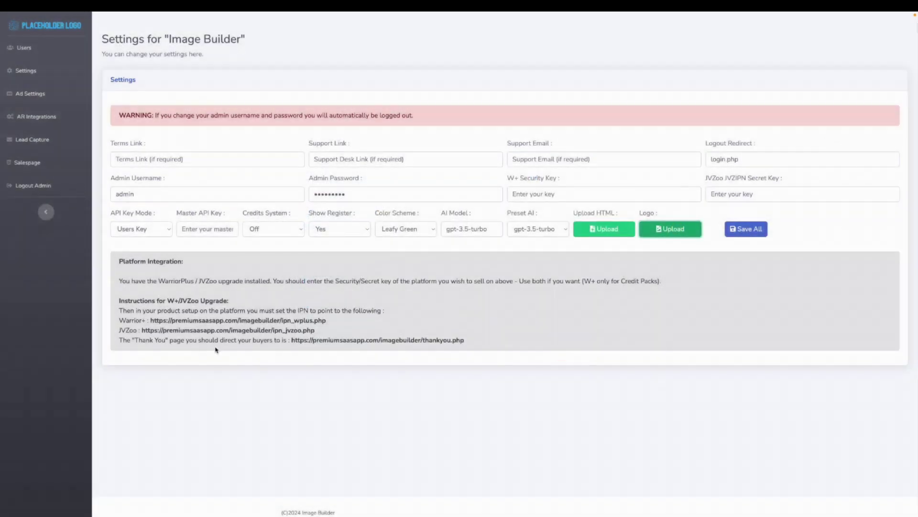
pyautogui.click(734, 234)
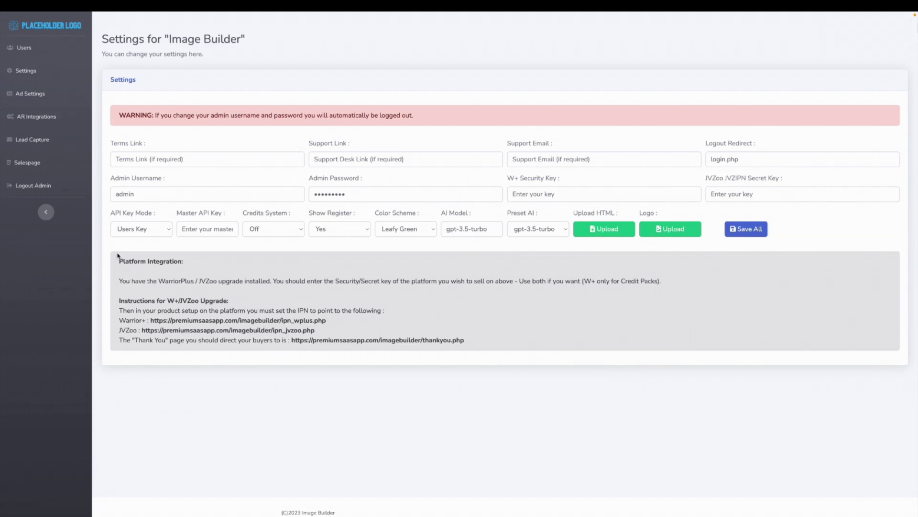
pyautogui.click(29, 117)
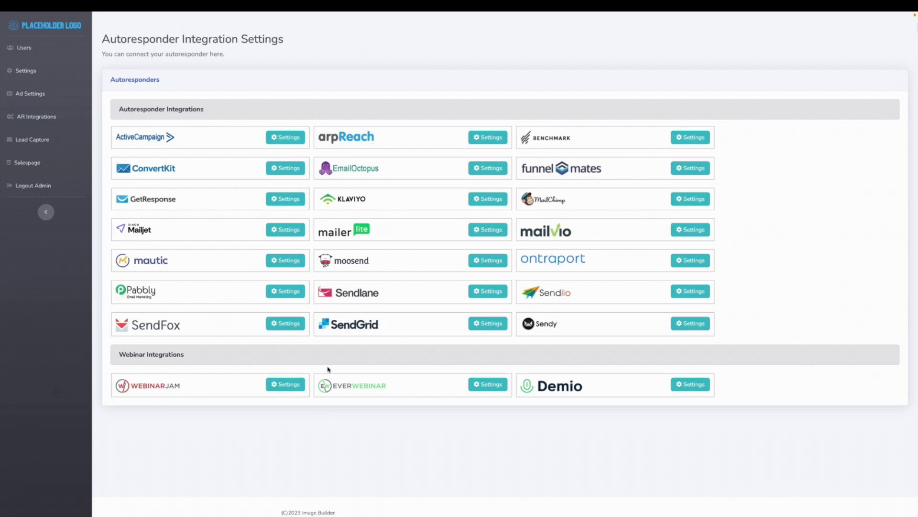
# - Open Lead Capture settings and leave Add to Webinar set to None
pyautogui.click(34, 144)
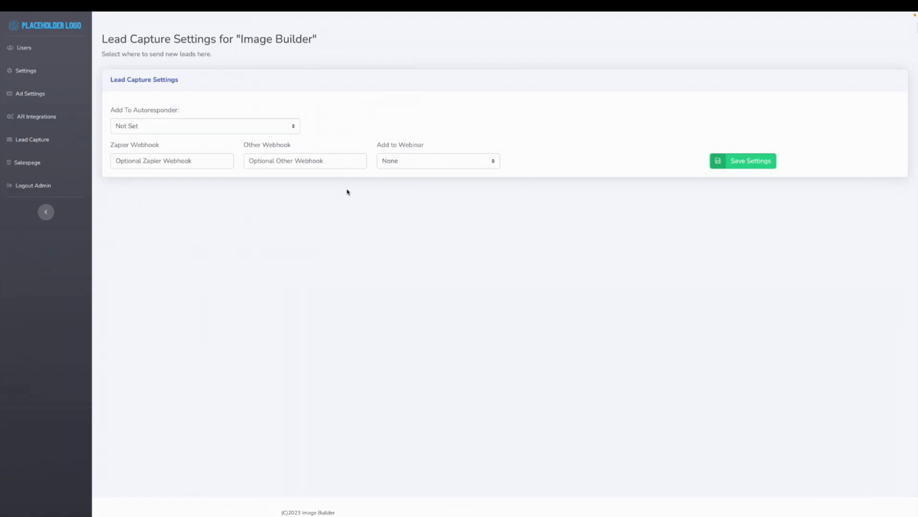
pyautogui.click(420, 162)
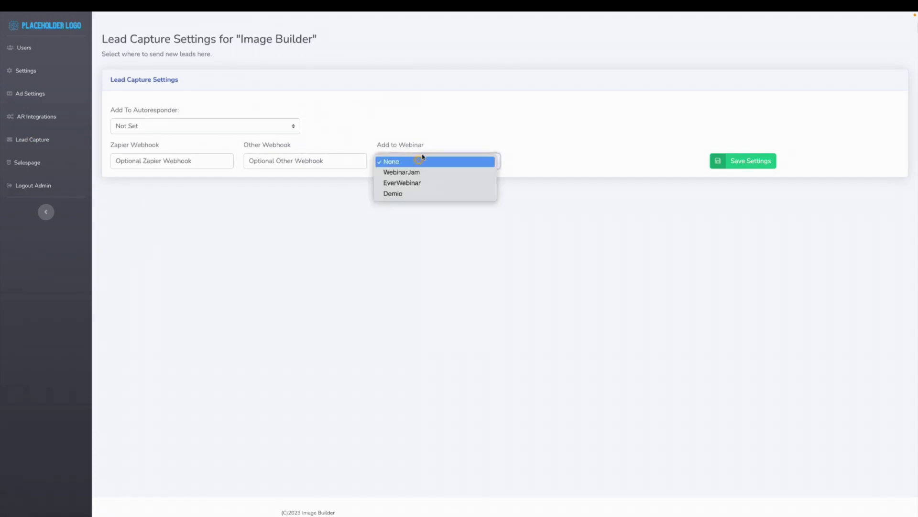
pyautogui.click(449, 134)
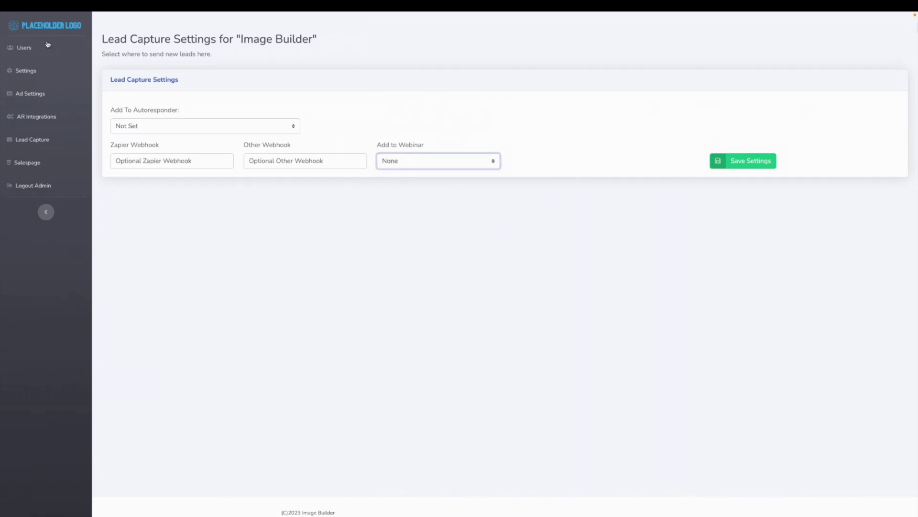
pyautogui.click(25, 93)
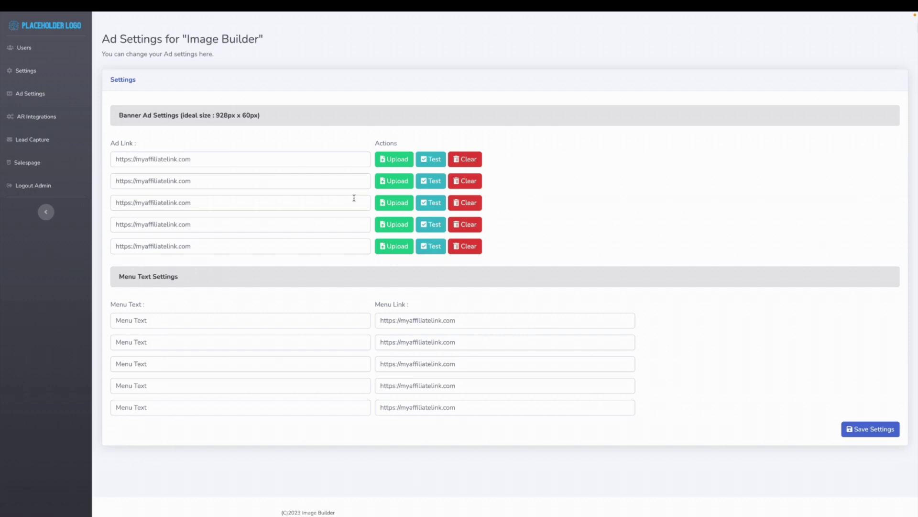
# - Exit Chrome full screen while viewing the Ad Settings page
pyautogui.moveTo(243, 12)
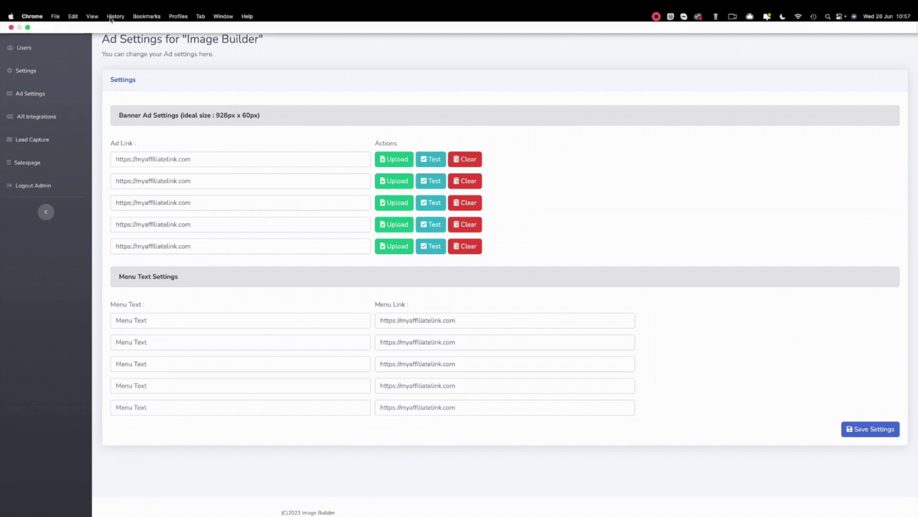
pyautogui.click(28, 27)
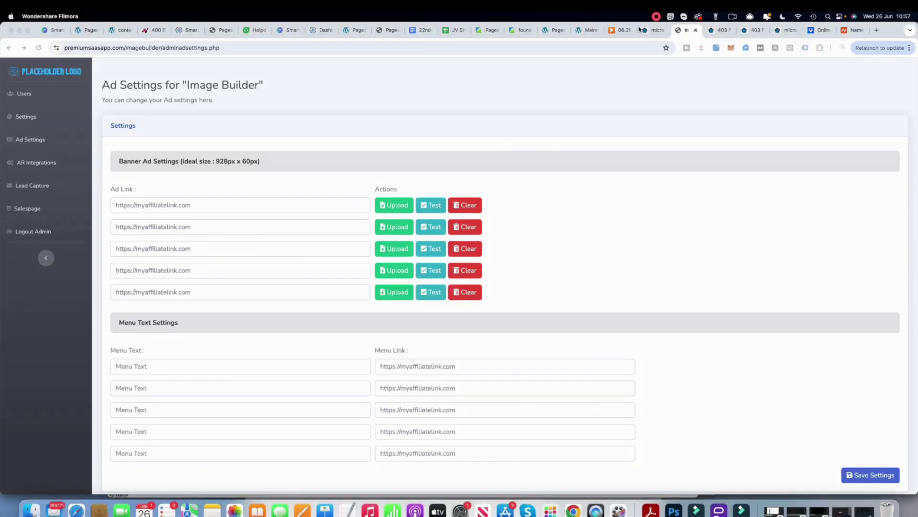
# - From the deployment dialog, open the Image Builder software login link in a new tab
pyautogui.click(647, 30)
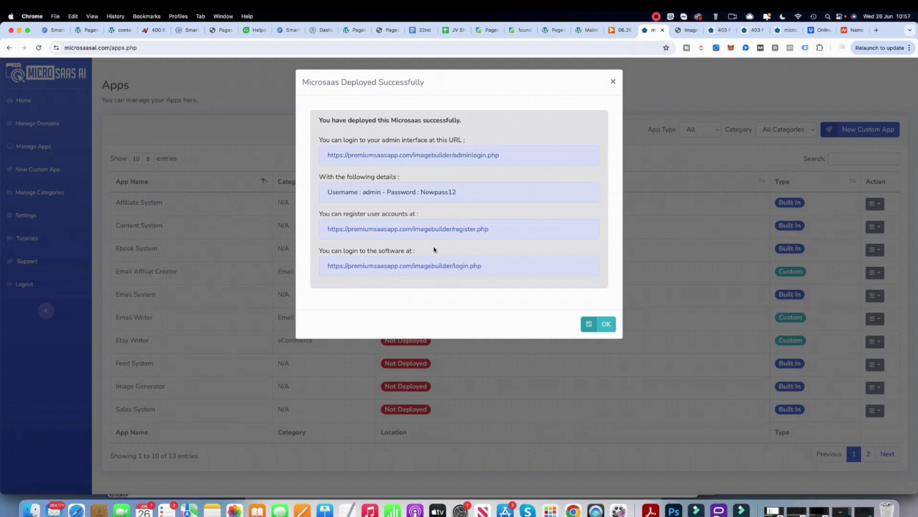
pyautogui.rightClick(448, 267)
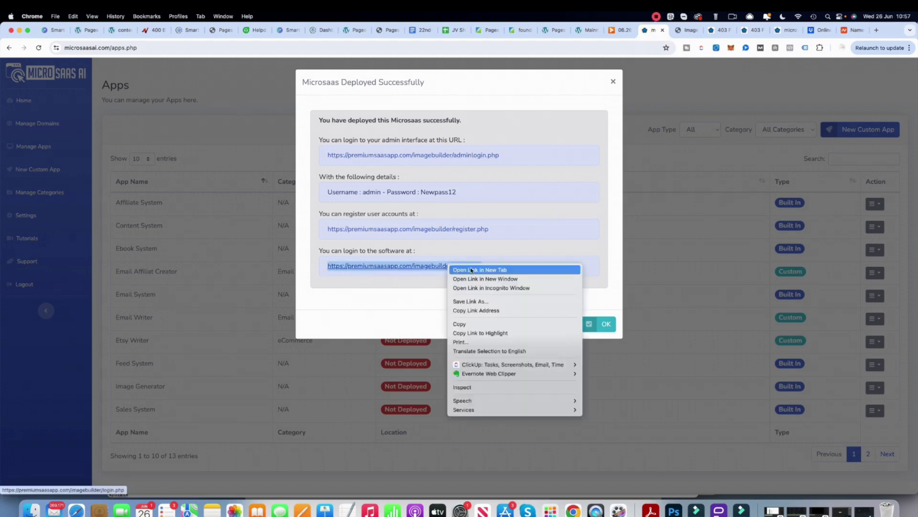
pyautogui.press('Return')
pyautogui.click(690, 30)
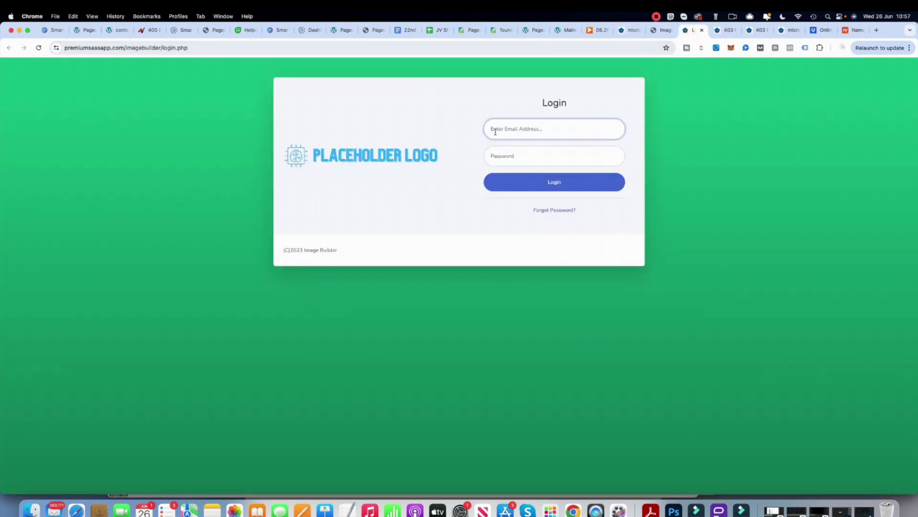
# - Back on the deployment details, open the register.php registration link in a new tab
pyautogui.click(661, 30)
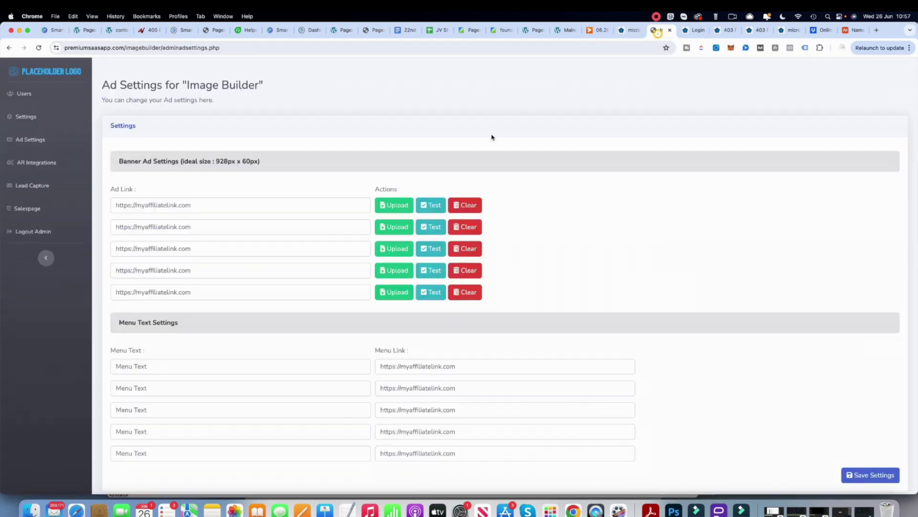
pyautogui.click(620, 32)
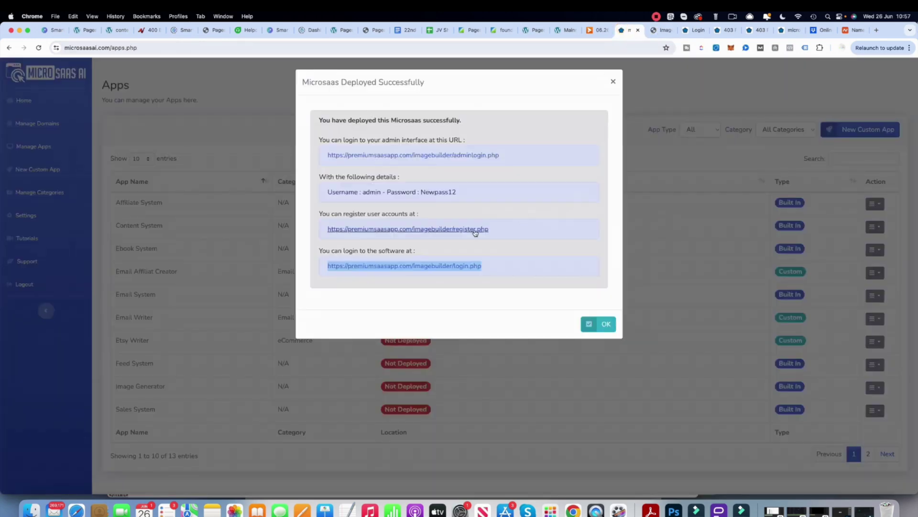
pyautogui.rightClick(478, 229)
pyautogui.click(527, 234)
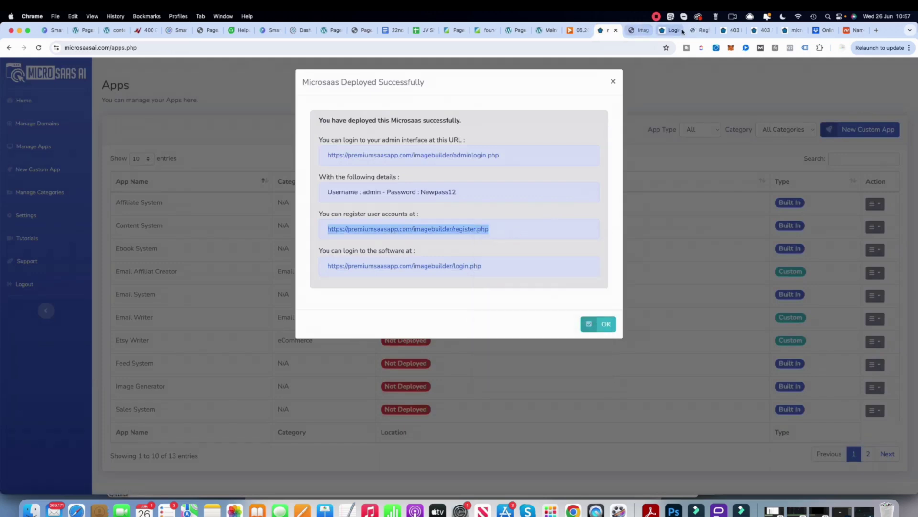
pyautogui.click(668, 30)
# - On register.php, enter the account name and autofill the email from a saved suggestion
pyautogui.click(690, 31)
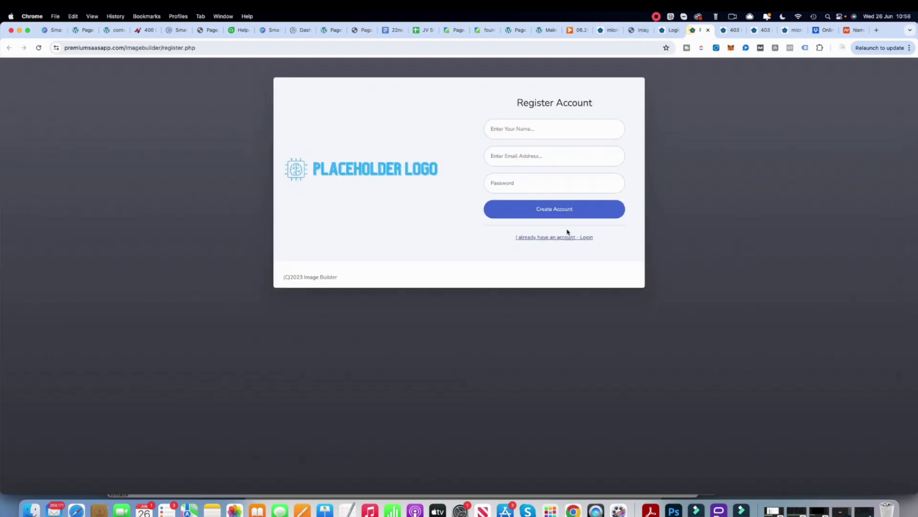
pyautogui.click(511, 122)
pyautogui.write('richard')
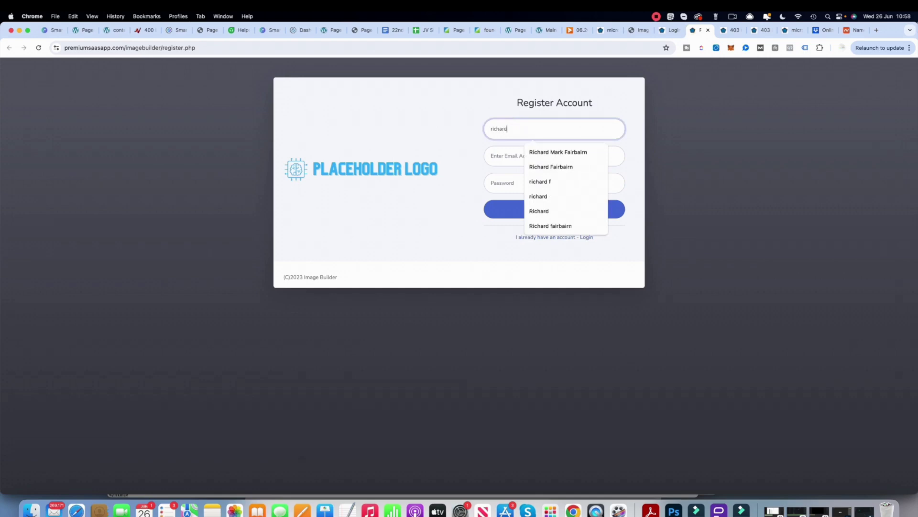
pyautogui.click(493, 155)
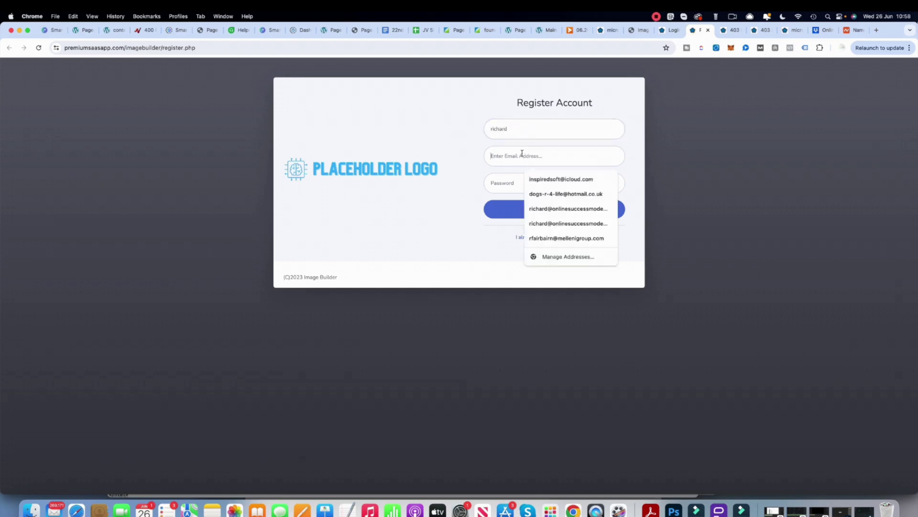
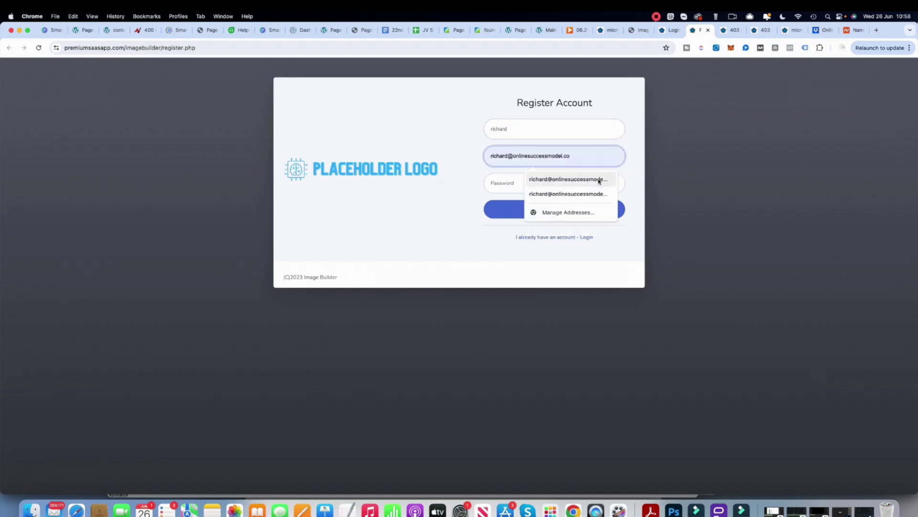
pyautogui.click(597, 178)
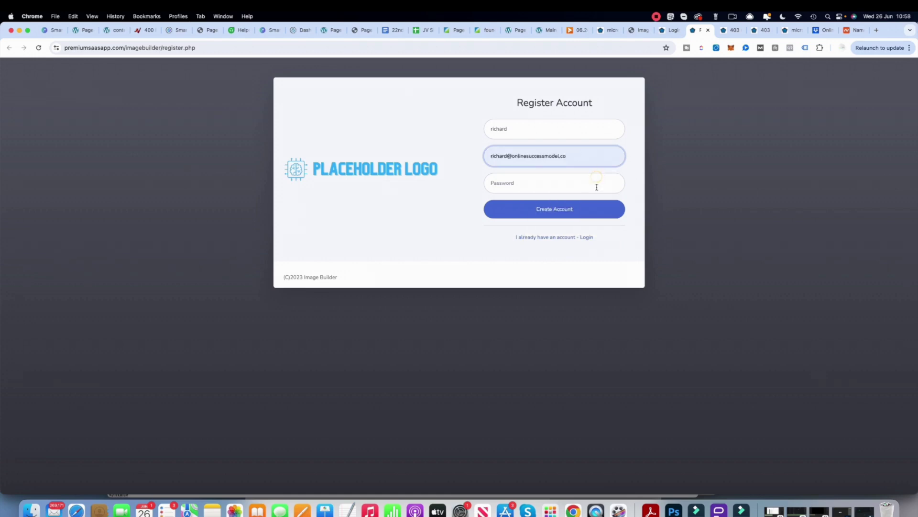
# - Sign in with the new account's email and password to reach the Projects dashboard
pyautogui.click(656, 16)
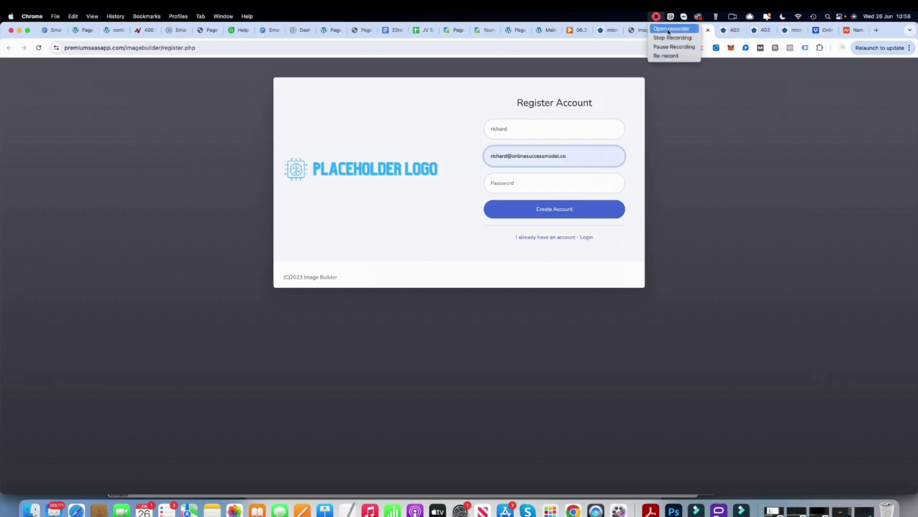
pyautogui.click(674, 46)
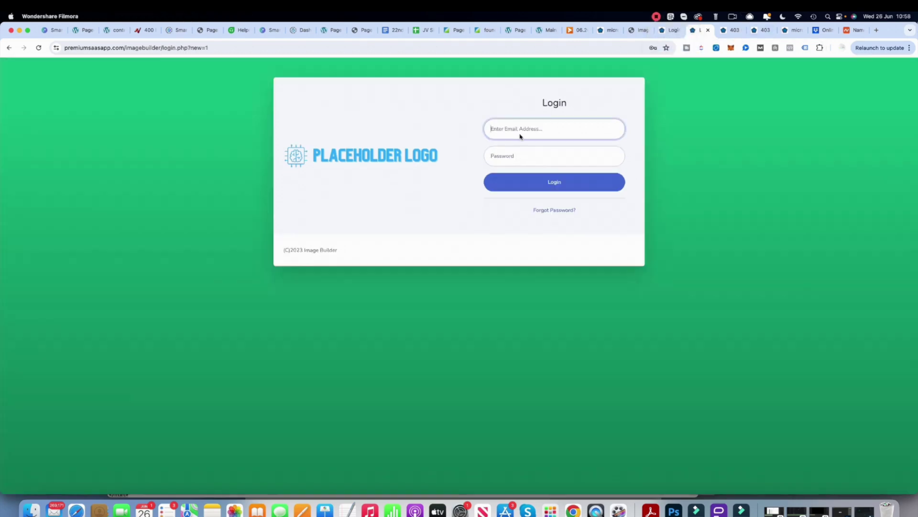
pyautogui.click(516, 128)
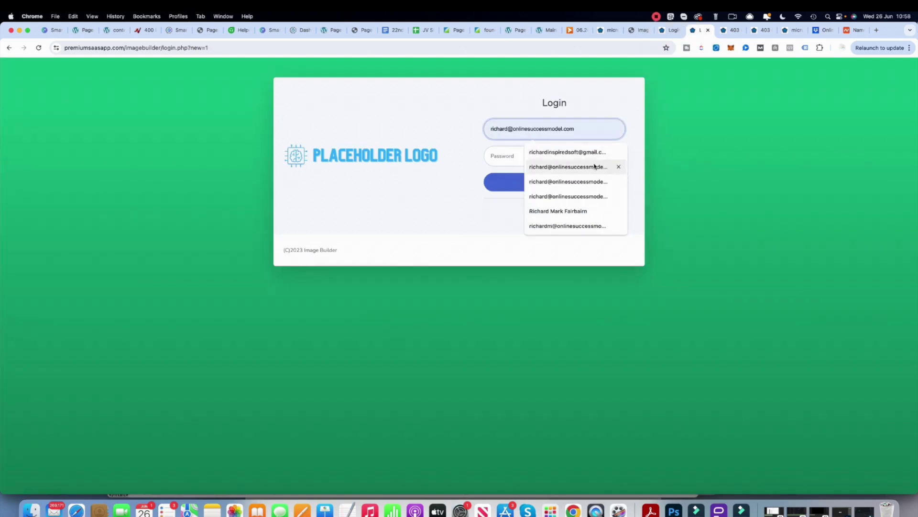
pyautogui.click(596, 166)
pyautogui.press('BackSpace')
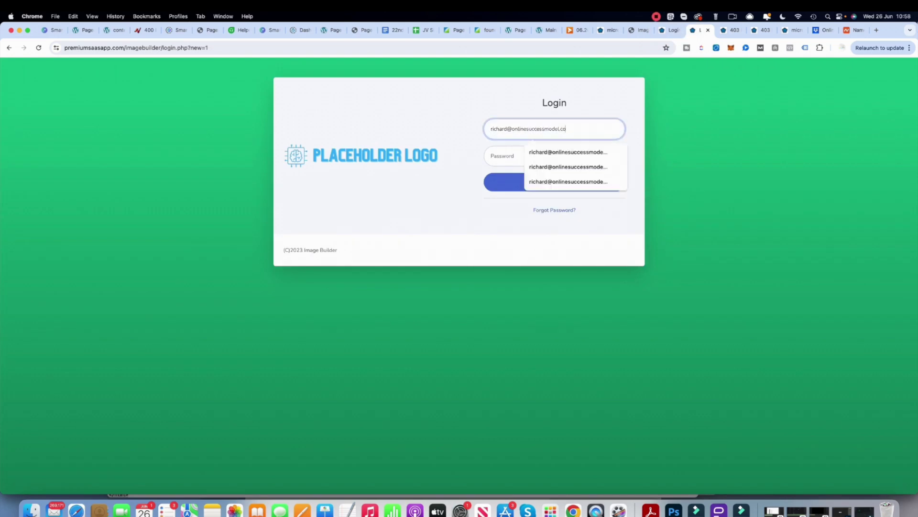
pyautogui.click(500, 150)
pyautogui.write('*')
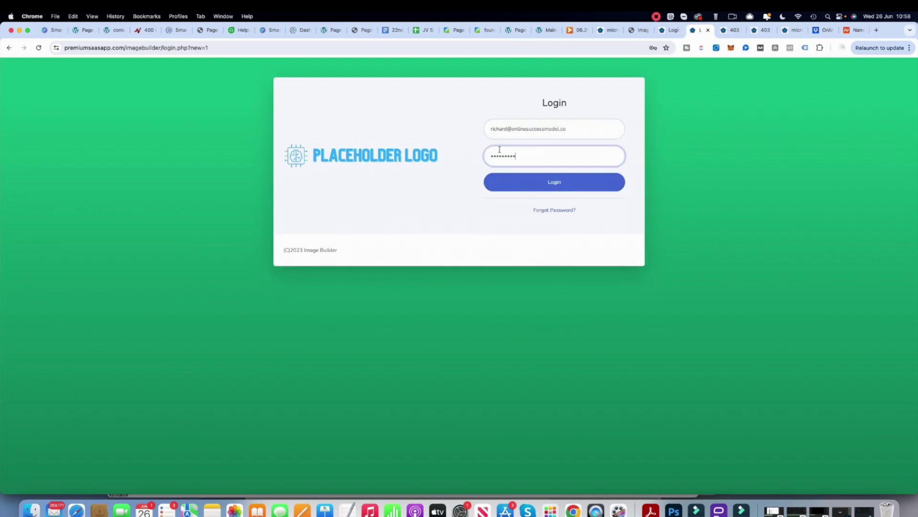
pyautogui.click(531, 180)
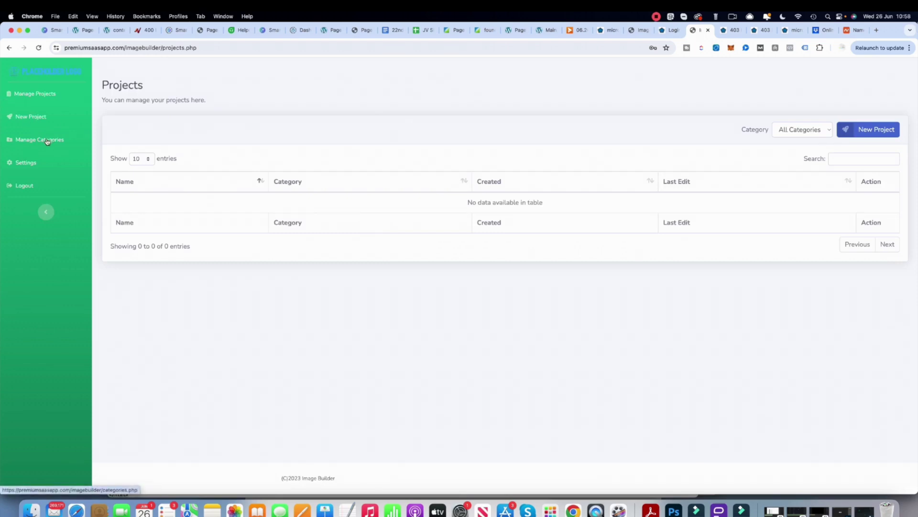
# - Start a new project, then check the new user's # Logins in the admin Users list
pyautogui.click(32, 117)
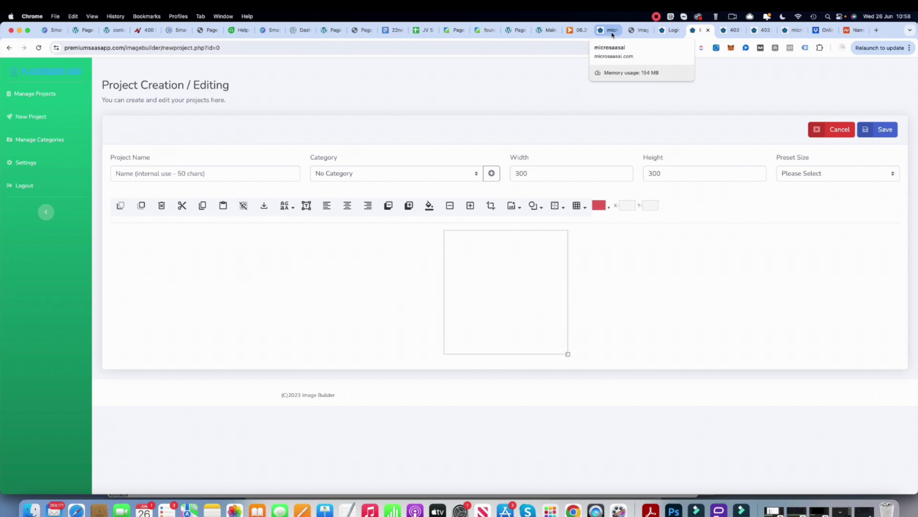
pyautogui.click(612, 34)
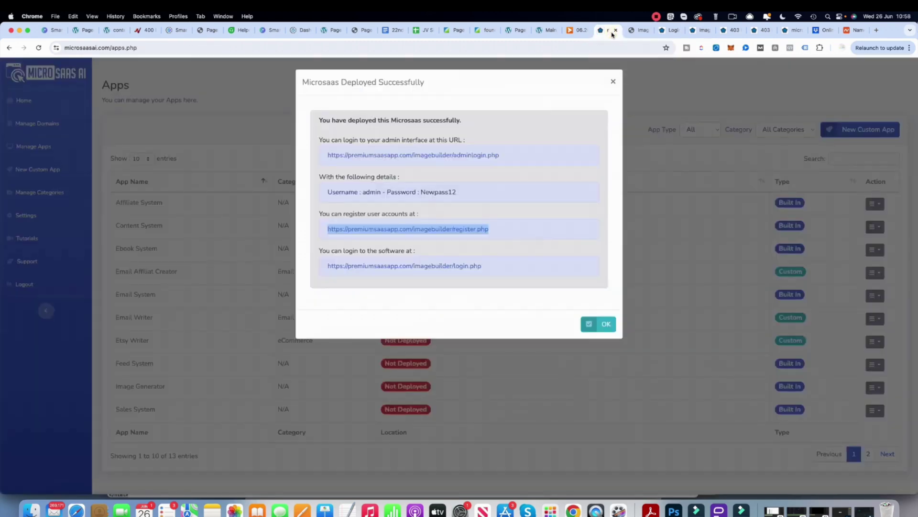
pyautogui.click(637, 30)
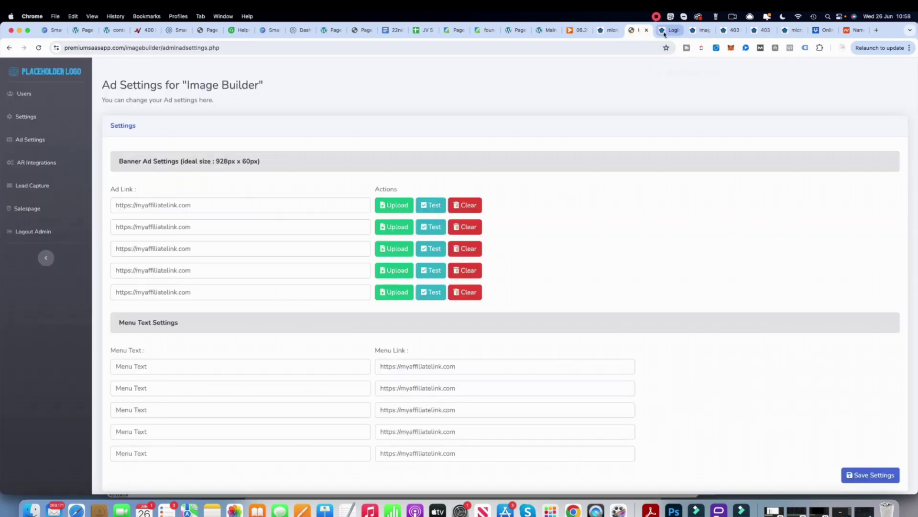
pyautogui.click(22, 94)
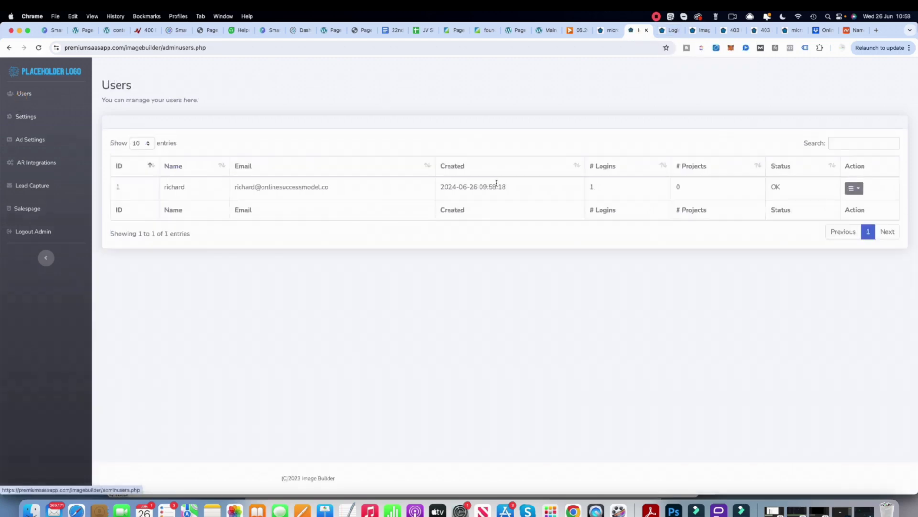
pyautogui.doubleClick(593, 187)
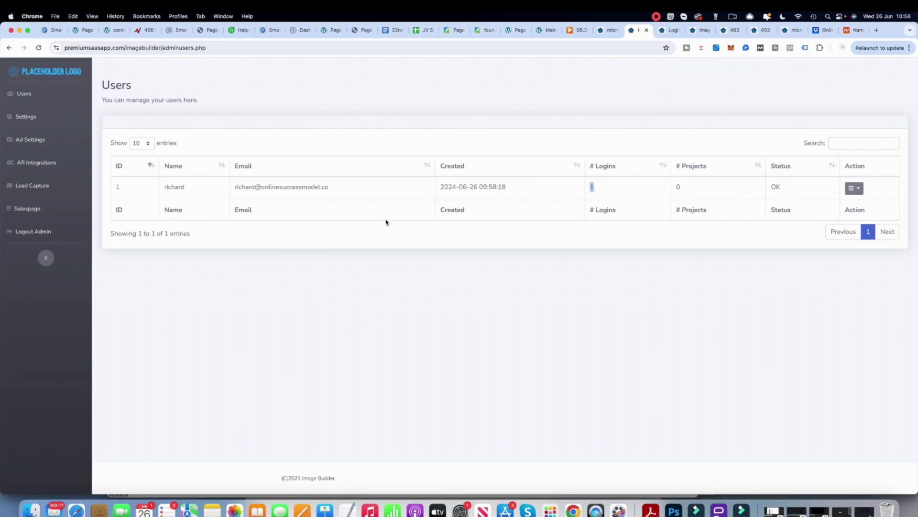
# - Return to the user's tab, view account Settings, then reopen a blank new project
pyautogui.click(700, 30)
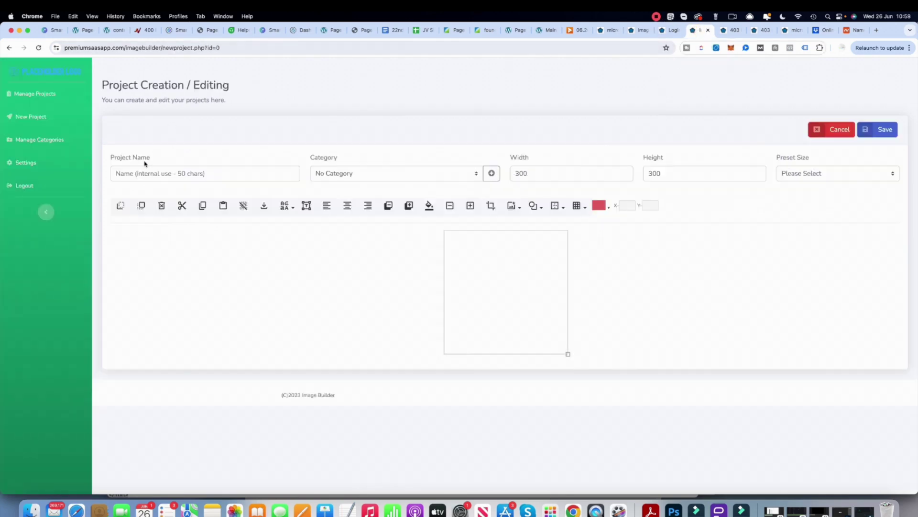
pyautogui.click(27, 163)
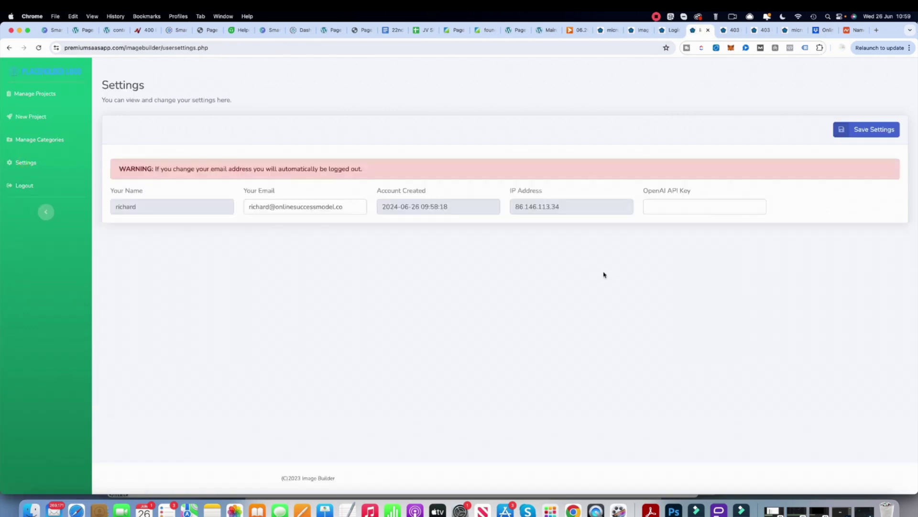
pyautogui.click(656, 18)
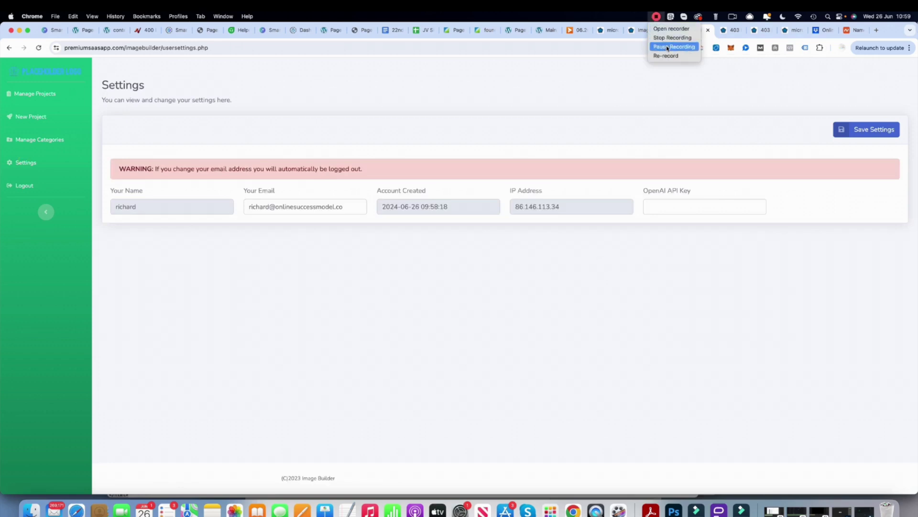
pyautogui.click(667, 47)
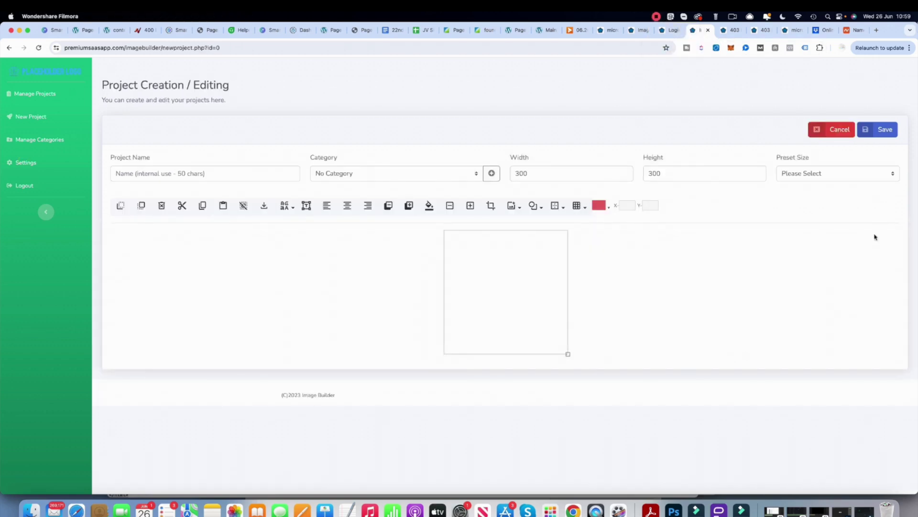
pyautogui.click(176, 174)
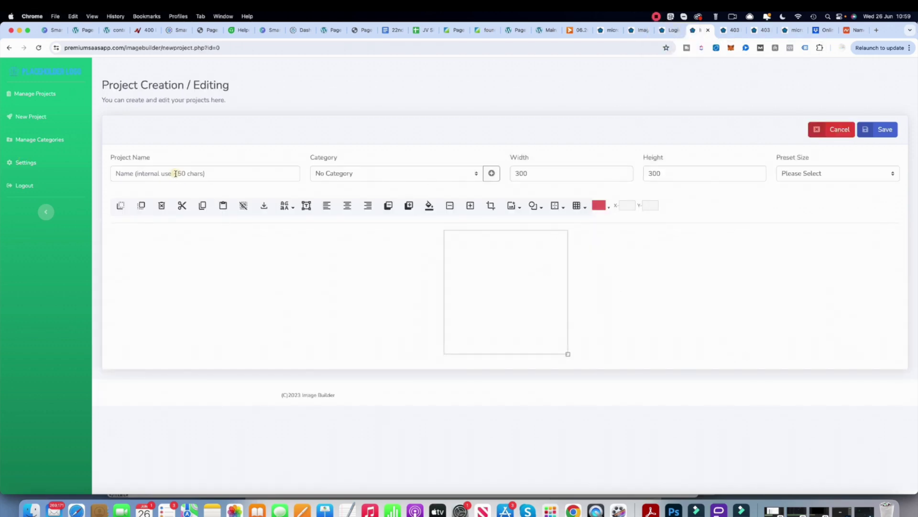
# - Name the project Horror and try the HD 1280x720 canvas preset
pyautogui.click(176, 173)
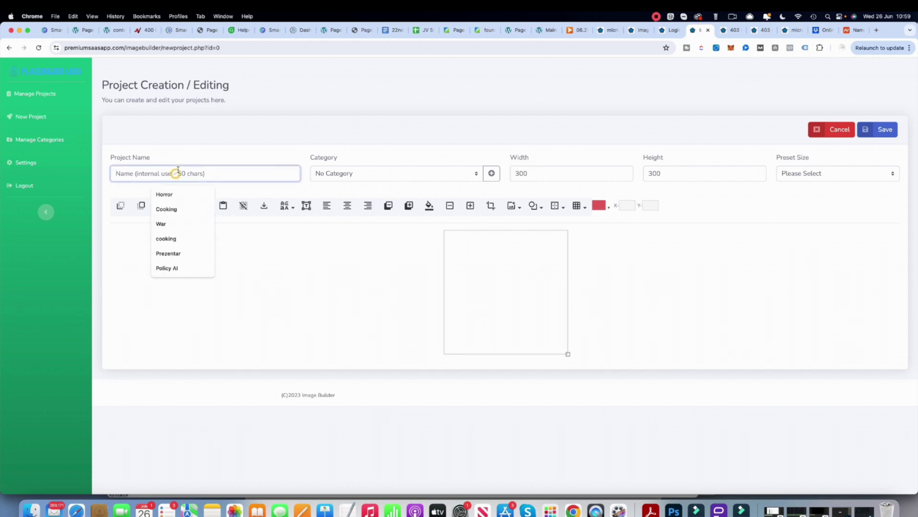
pyautogui.click(165, 195)
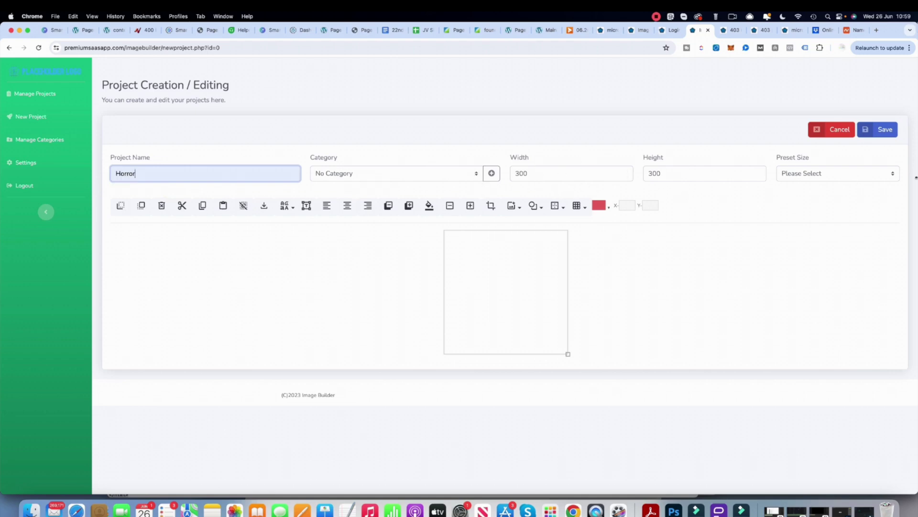
pyautogui.click(873, 177)
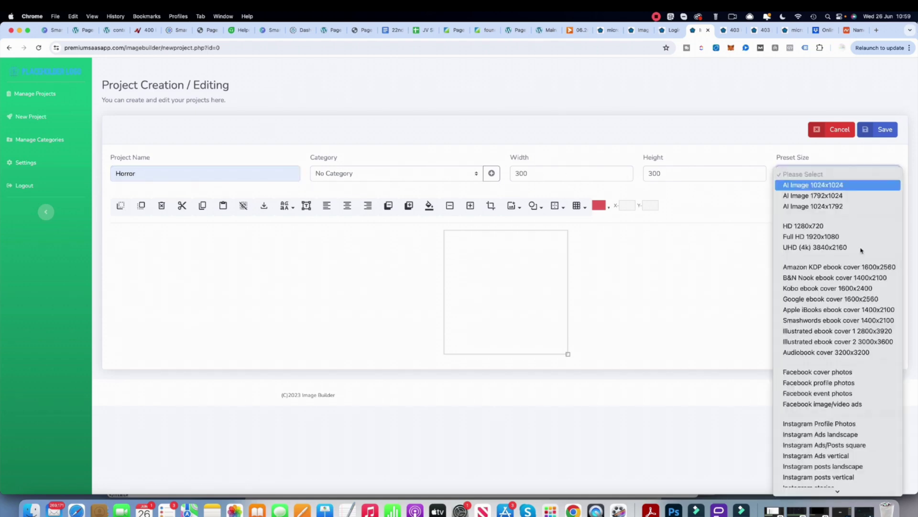
pyautogui.scroll(-5, 833, 371)
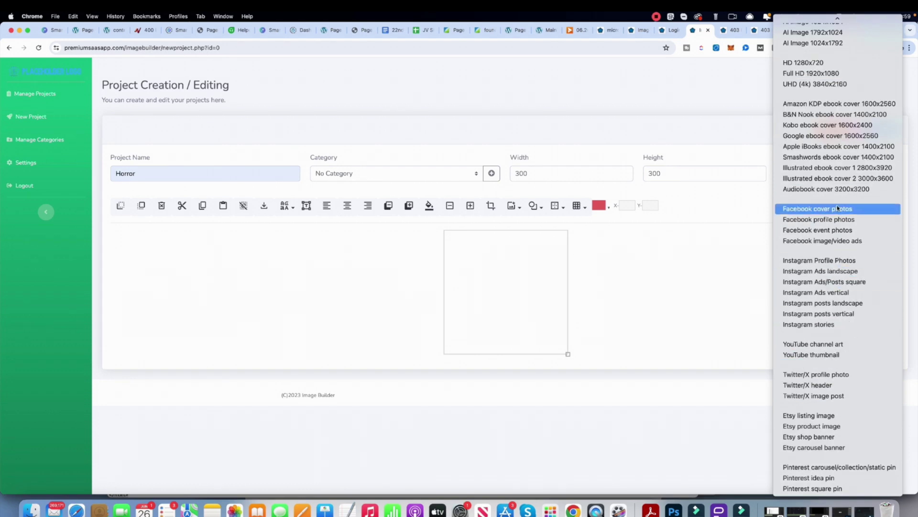
pyautogui.scroll(1, 829, 203)
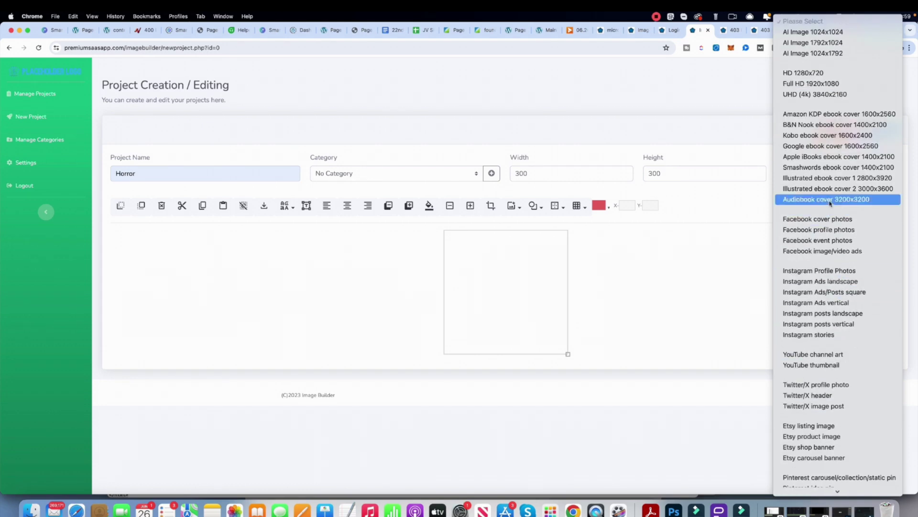
pyautogui.click(828, 74)
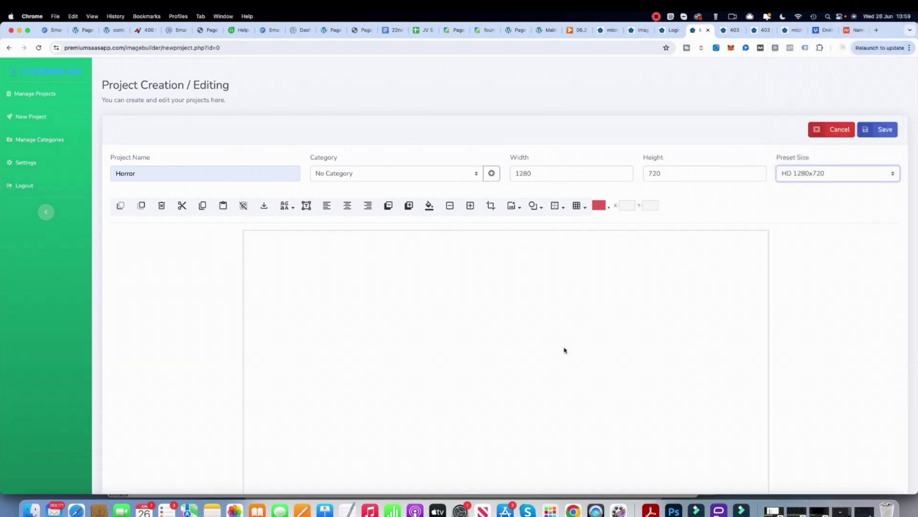
# - Switch the canvas to the AI Image 1024x1024 preset and show the Add image options
pyautogui.scroll(-3, 636, 330)
pyautogui.scroll(3, 760, 273)
pyautogui.scroll(-1, 803, 225)
pyautogui.click(849, 173)
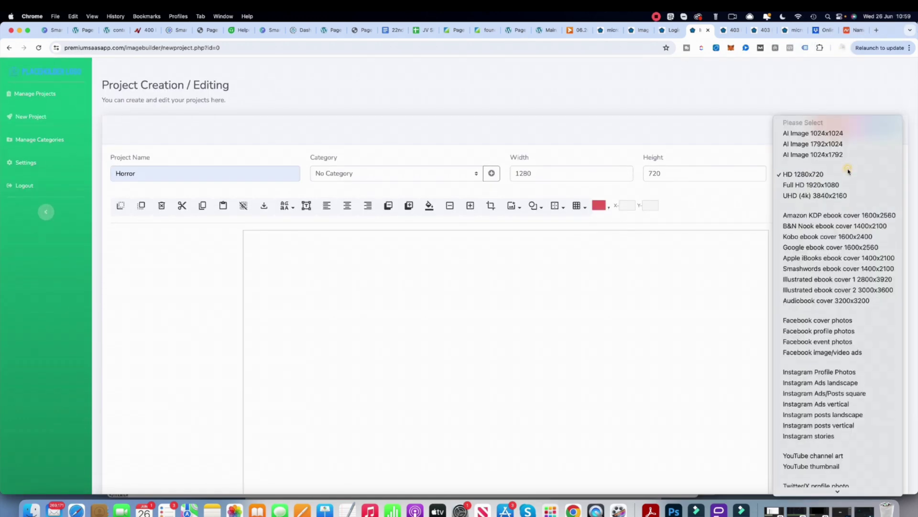
pyautogui.click(820, 133)
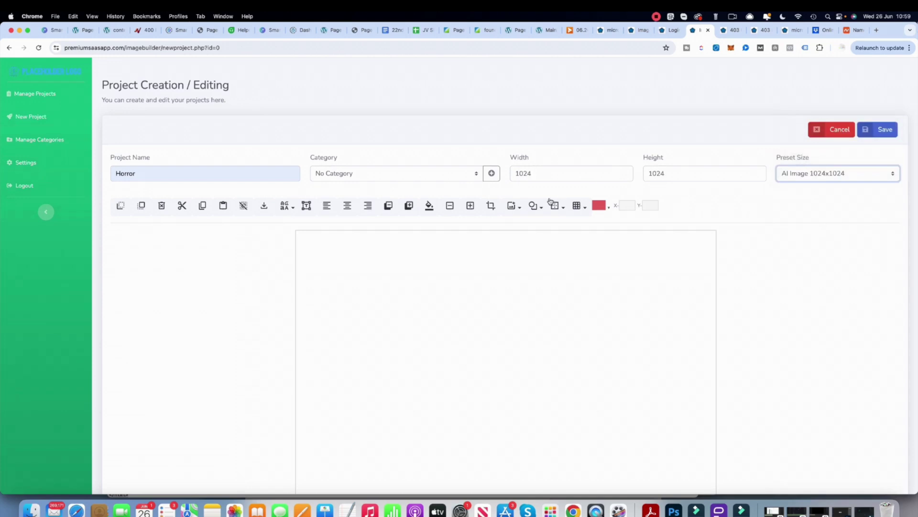
pyautogui.click(520, 207)
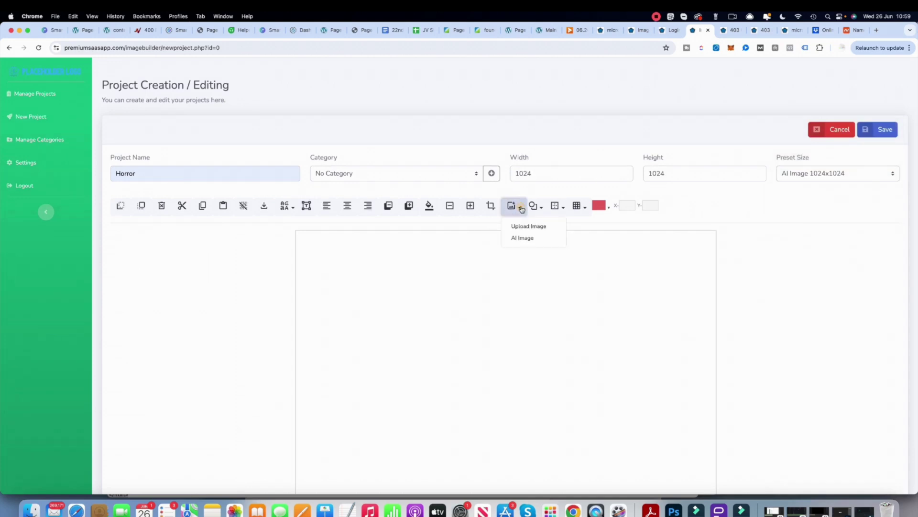
# - Generate an AI image from a vampire-at-a-castle prompt with Enhance Yes, Vivid type, Graphic Novel style
pyautogui.click(523, 238)
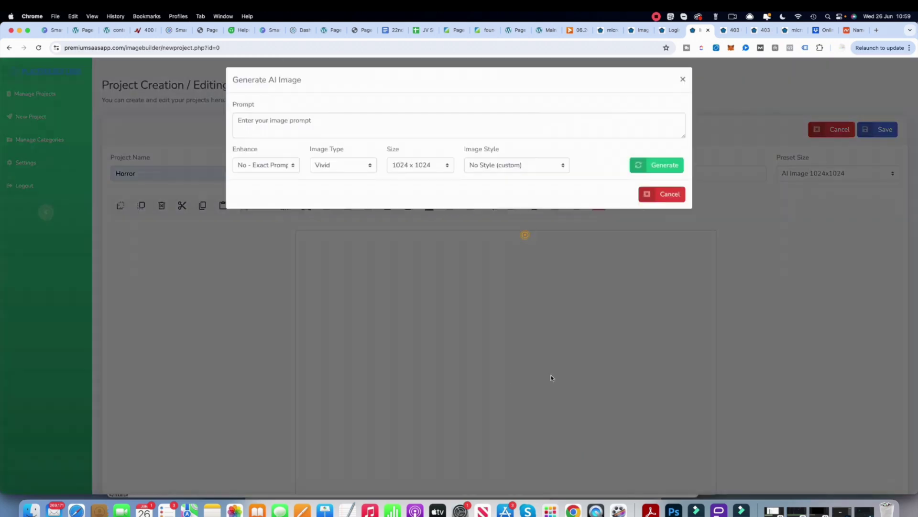
pyautogui.click(271, 124)
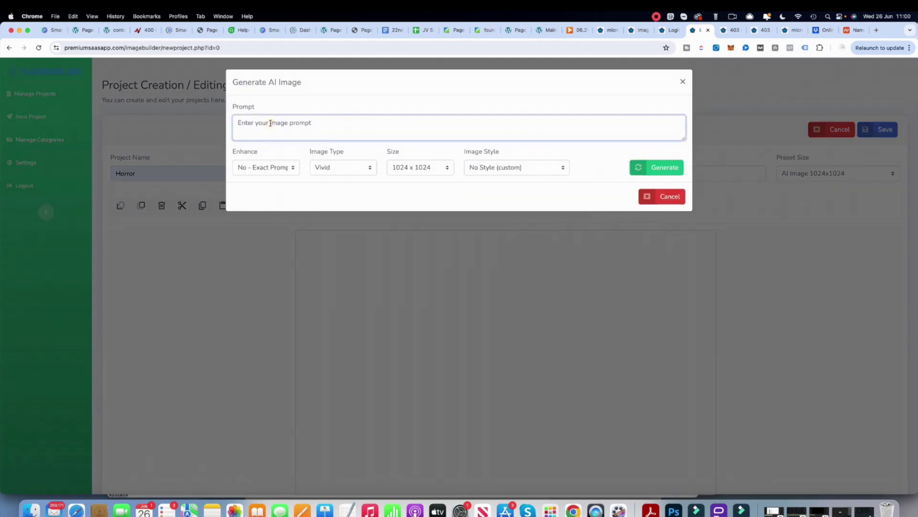
pyautogui.write('Vampire at a castle')
pyautogui.click(289, 167)
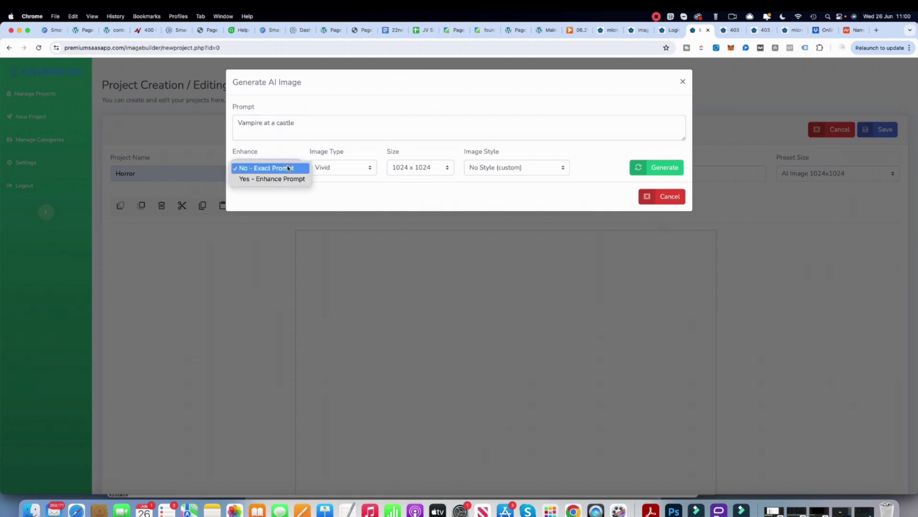
pyautogui.click(283, 179)
pyautogui.click(348, 170)
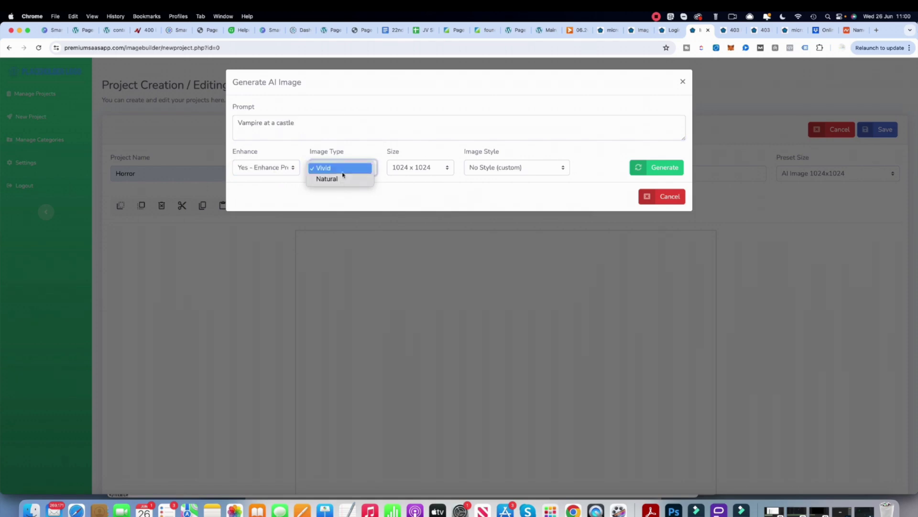
pyautogui.click(411, 183)
pyautogui.click(498, 168)
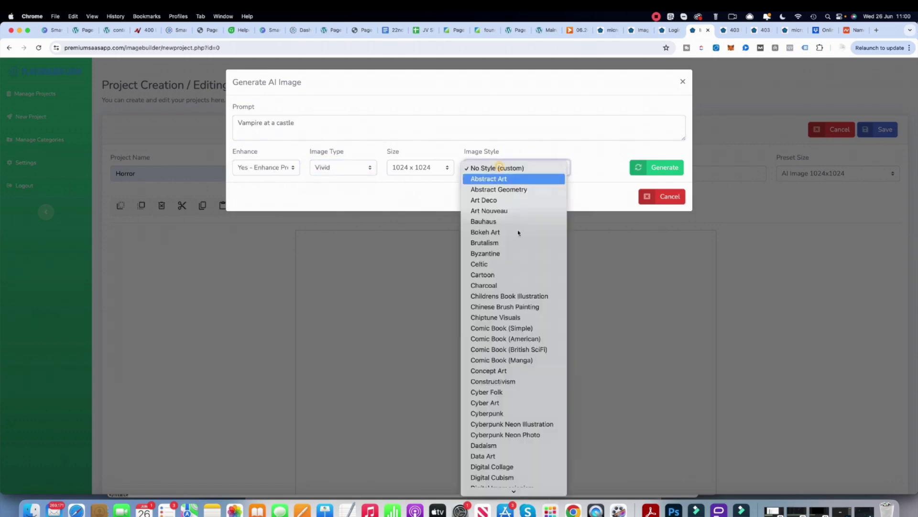
pyautogui.scroll(-10, 496, 241)
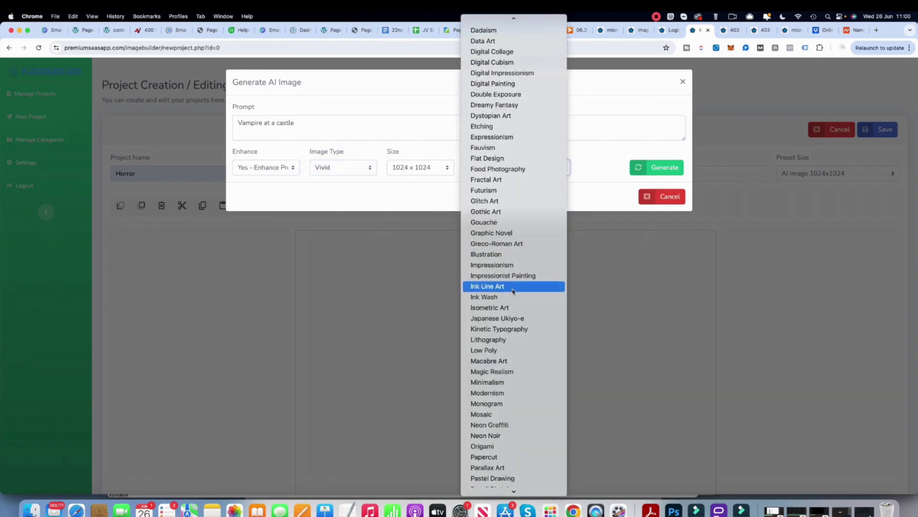
pyautogui.click(506, 233)
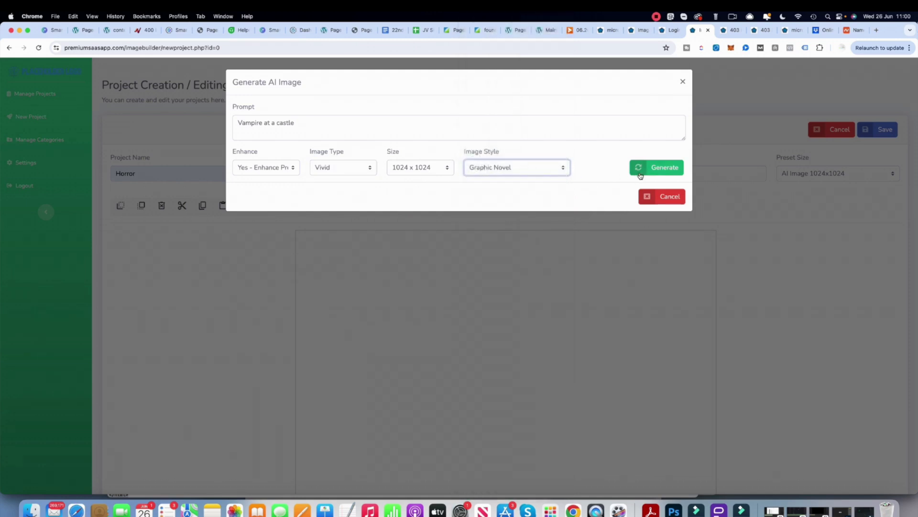
pyautogui.click(663, 169)
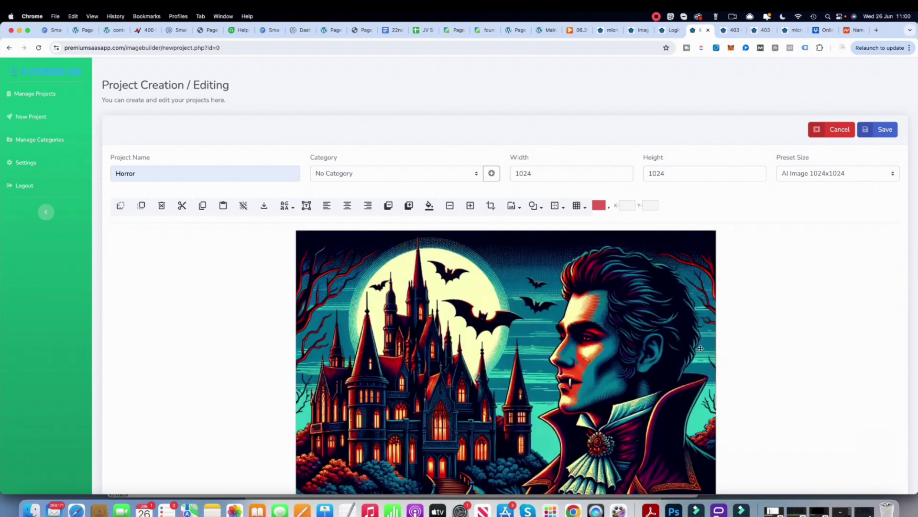
# - Save the project with the generated image and drag a new Editable Text to the upper right
pyautogui.scroll(-5, 670, 348)
pyautogui.scroll(5, 673, 347)
pyautogui.scroll(-1, 673, 347)
pyautogui.click(885, 129)
pyautogui.click(307, 206)
pyautogui.moveTo(368, 266); pyautogui.dragTo(554, 264)
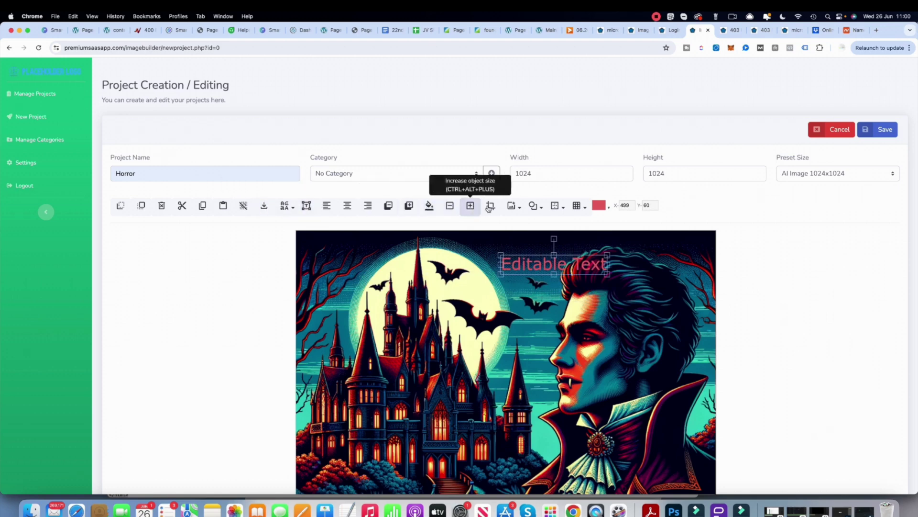
# - Add a red circle enlarged into the top-left corner, save, and open Manage Projects
pyautogui.click(533, 205)
pyautogui.click(550, 226)
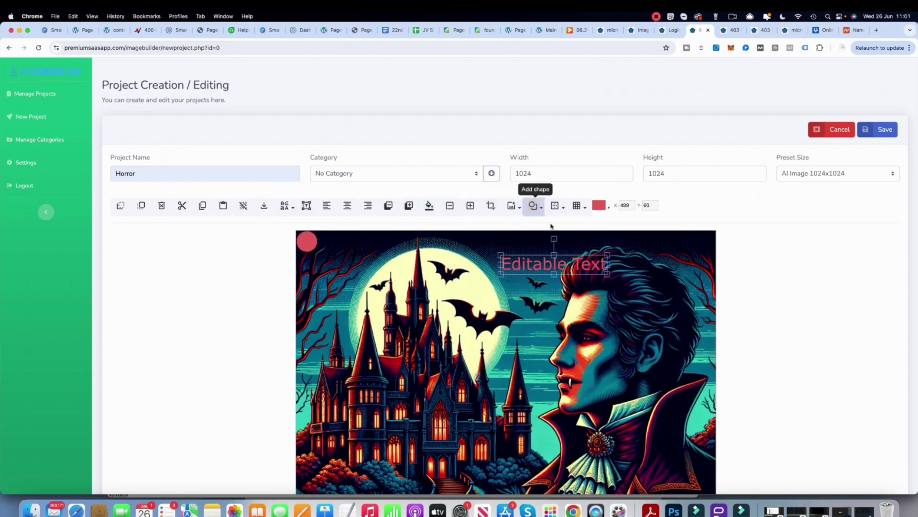
pyautogui.moveTo(306, 242); pyautogui.dragTo(273, 206)
pyautogui.moveTo(336, 281); pyautogui.dragTo(376, 313)
pyautogui.moveTo(344, 283)
pyautogui.mouseDown()
pyautogui.moveTo(365, 273)
pyautogui.moveTo(340, 272)
pyautogui.mouseUp()
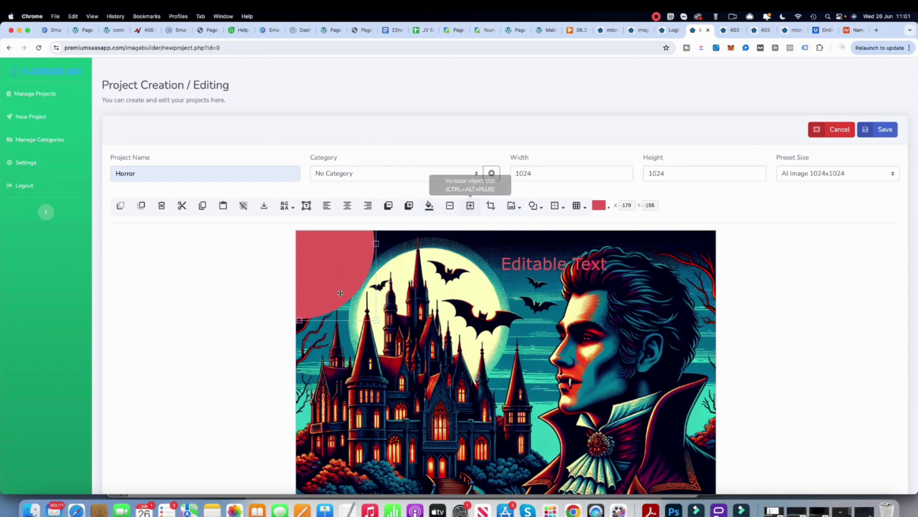
pyautogui.click(475, 206)
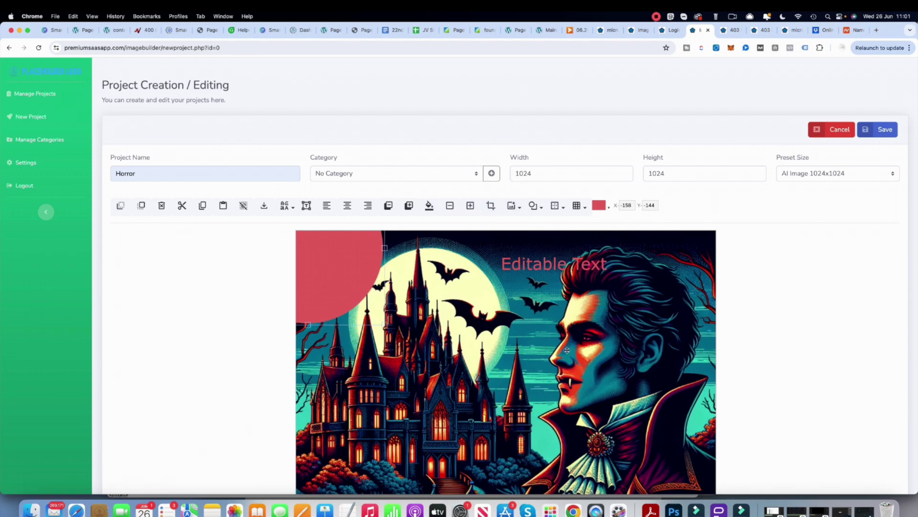
pyautogui.click(882, 130)
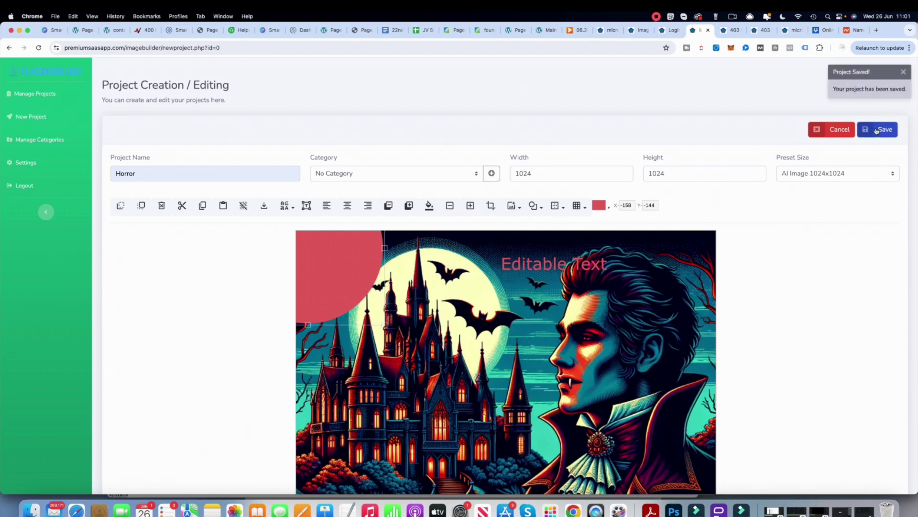
pyautogui.click(31, 94)
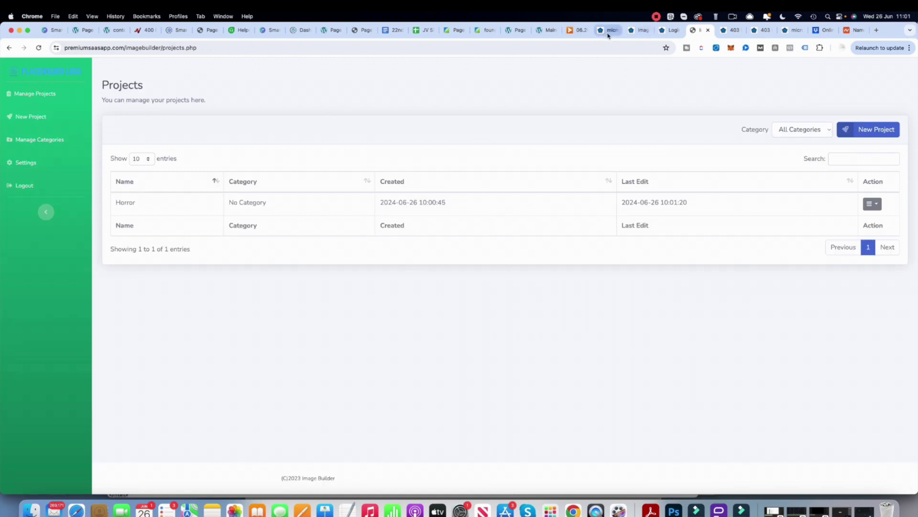
# - Reload the admin Users page to update the project count, then close MicroSaaS AI's deployment message
pyautogui.click(635, 33)
pyautogui.click(623, 244)
pyautogui.rightClick(652, 268)
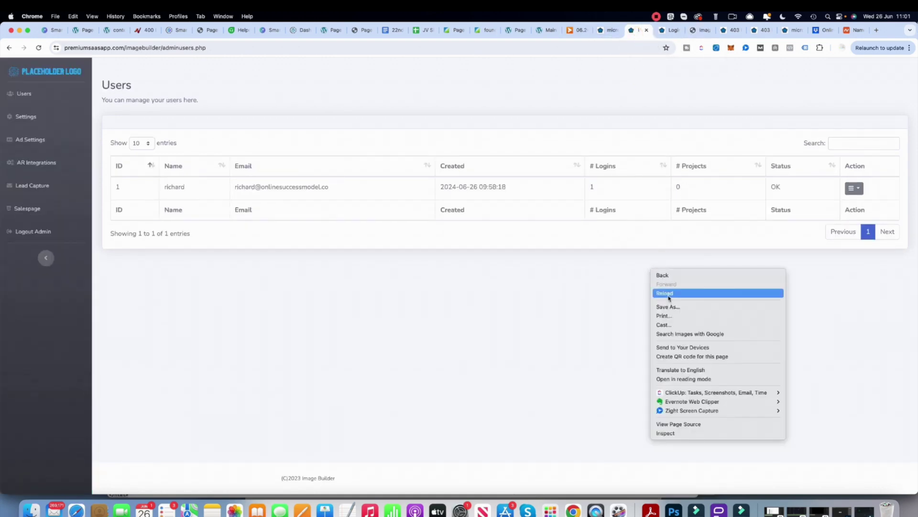
pyautogui.click(667, 293)
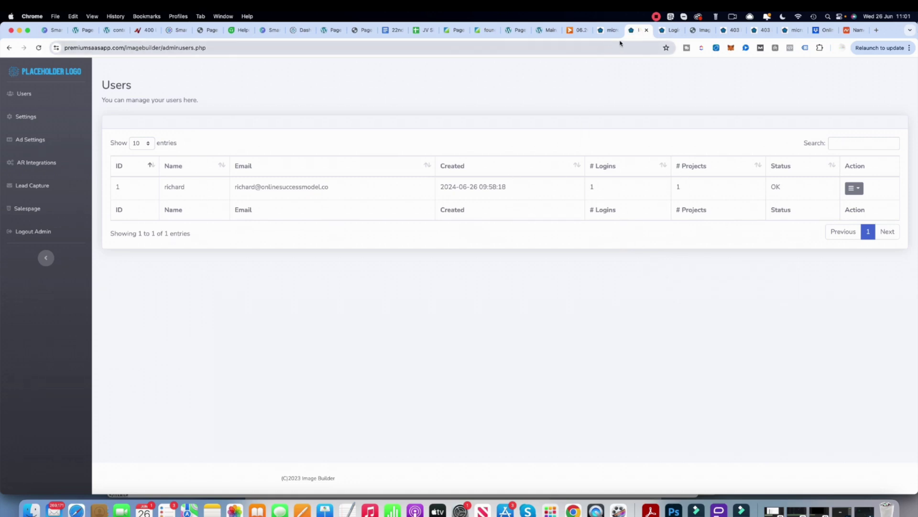
pyautogui.click(607, 33)
pyautogui.click(611, 80)
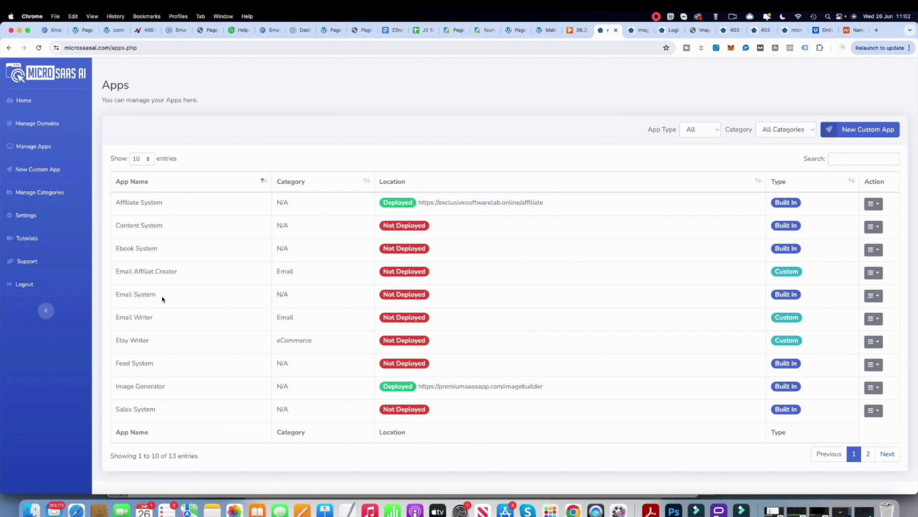
# - Highlight the Email, Feed, Sales, Social and Video System app names across both Apps pages
pyautogui.moveTo(156, 295); pyautogui.dragTo(120, 296)
pyautogui.moveTo(155, 365); pyautogui.dragTo(114, 367)
pyautogui.moveTo(159, 410); pyautogui.dragTo(109, 415)
pyautogui.click(185, 414)
pyautogui.click(868, 453)
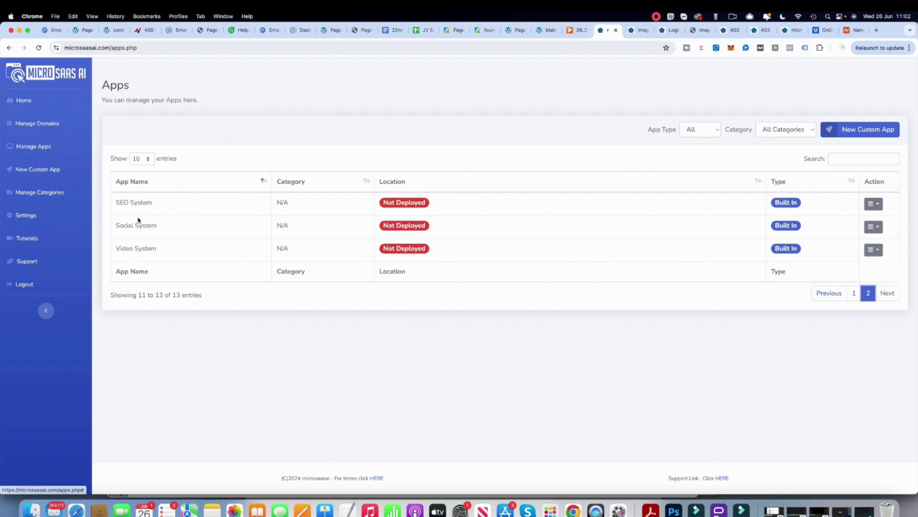
pyautogui.moveTo(118, 226); pyautogui.dragTo(158, 228)
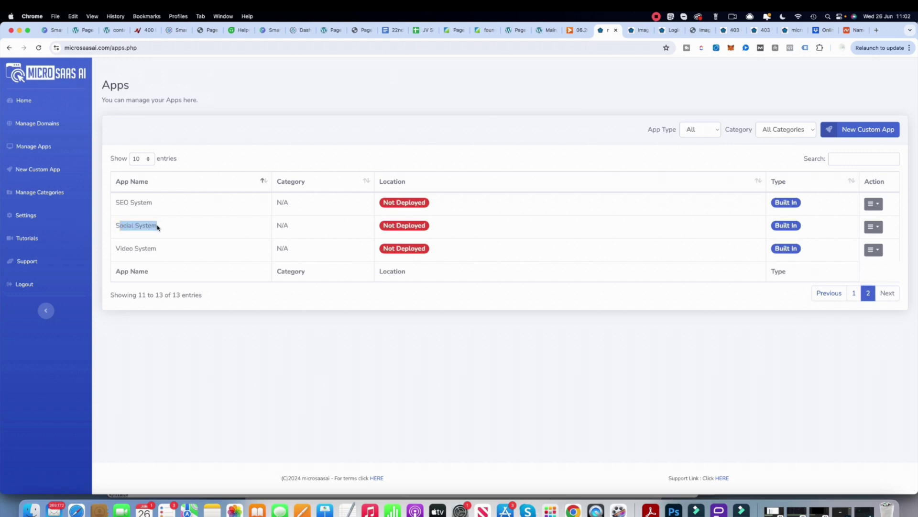
pyautogui.tripleClick(162, 251)
pyautogui.click(213, 258)
# - In Manage Apps, view Image Generator's Admin Info, close it, and reopen its Action menu
pyautogui.click(40, 151)
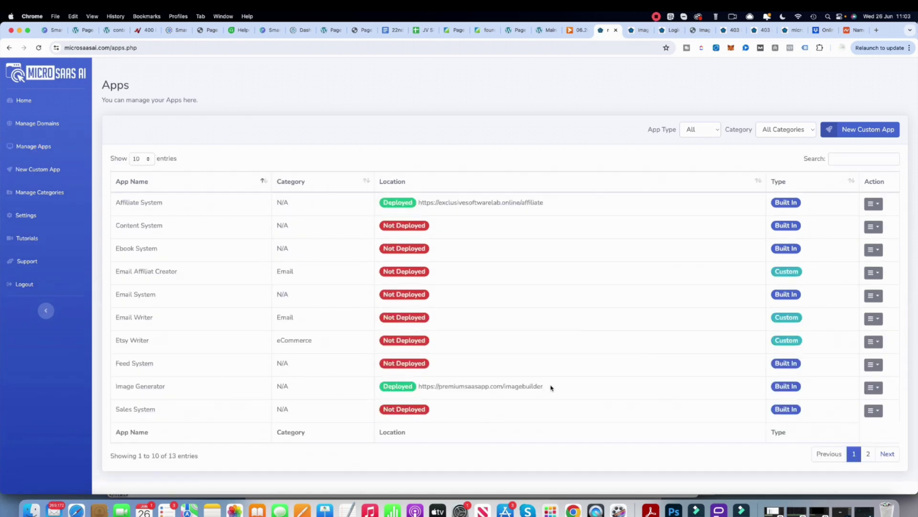
pyautogui.click(878, 393)
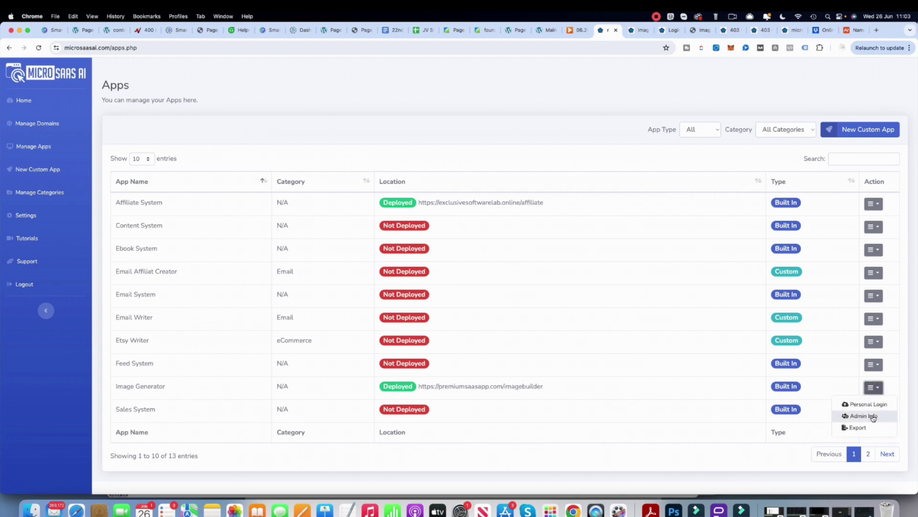
pyautogui.click(871, 416)
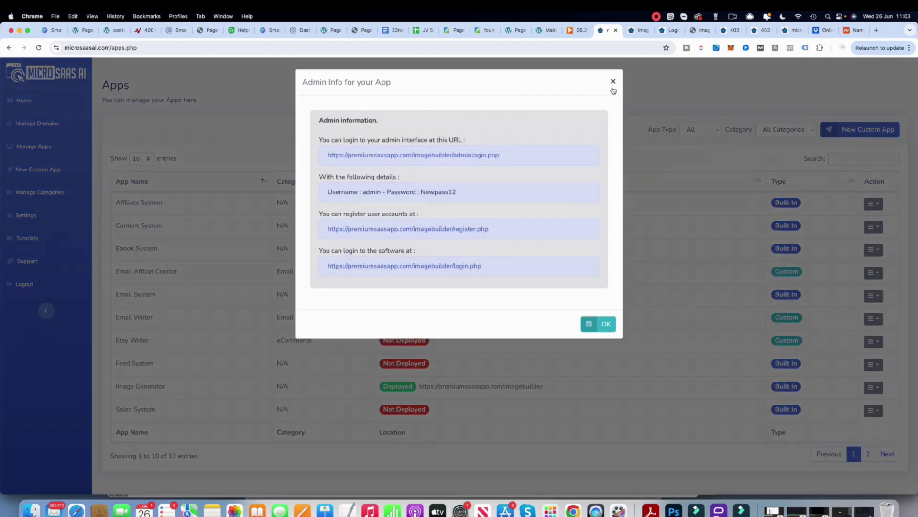
pyautogui.click(615, 83)
pyautogui.click(876, 389)
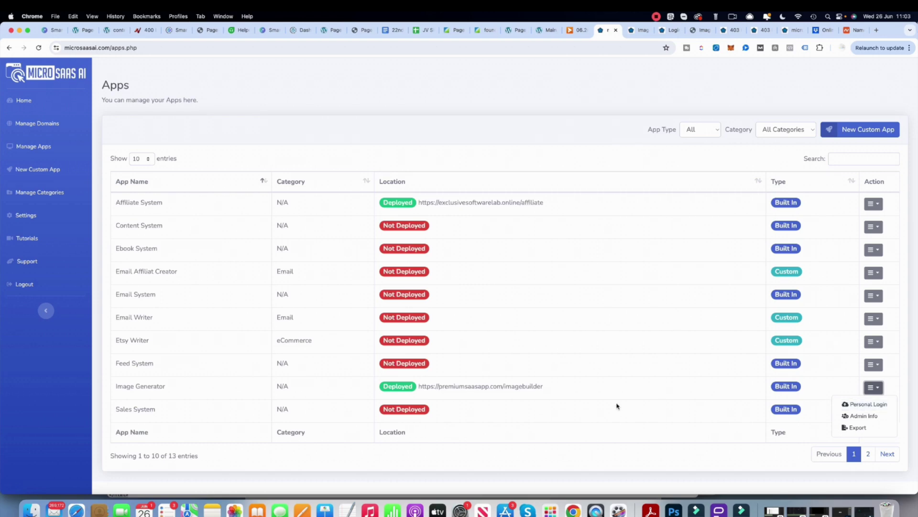
# - Open the Image Generator login page, click its email and password fields, then return to MicroSaaS AI
pyautogui.click(870, 404)
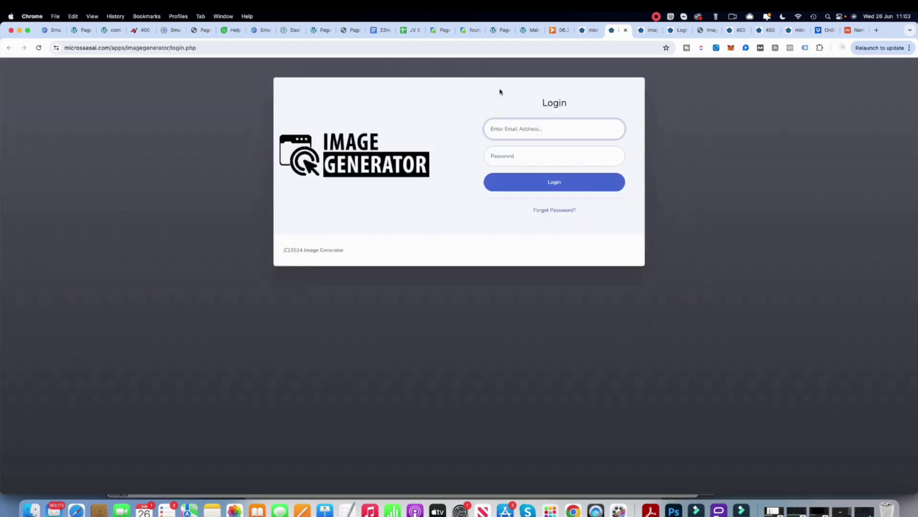
pyautogui.click(502, 132)
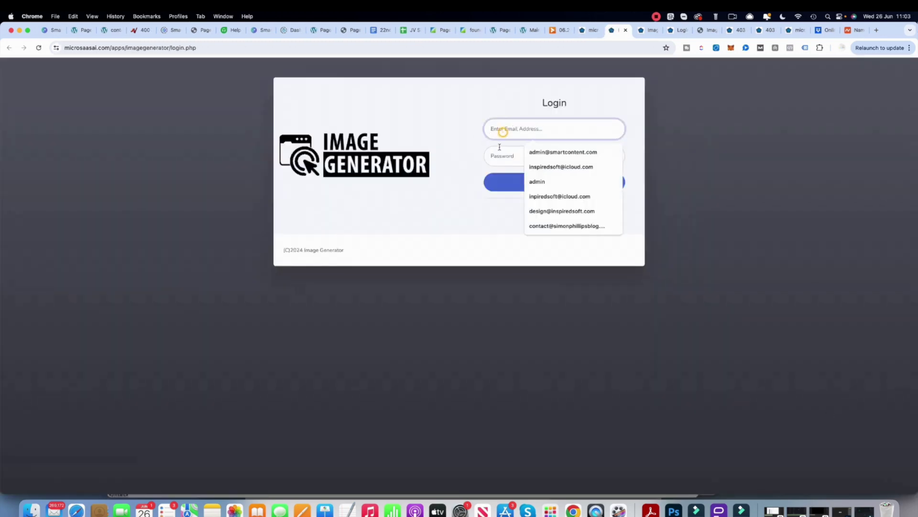
pyautogui.click(496, 150)
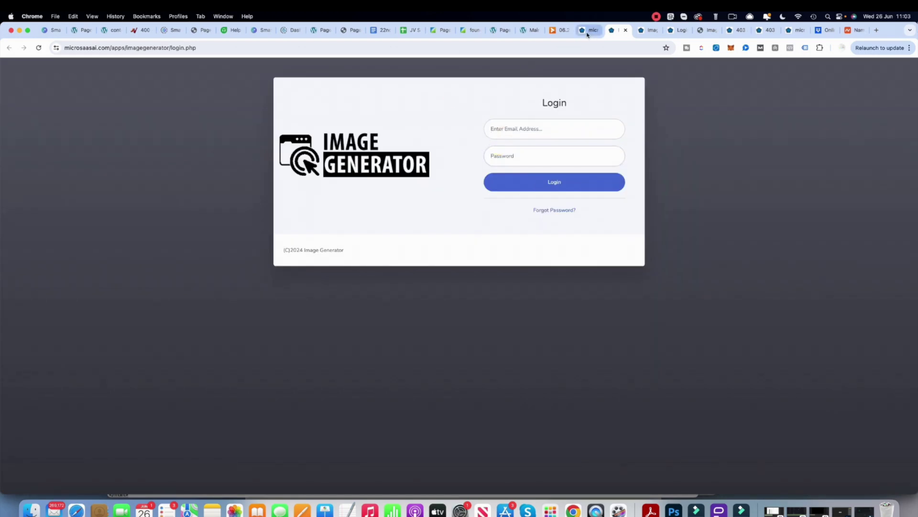
pyautogui.click(588, 33)
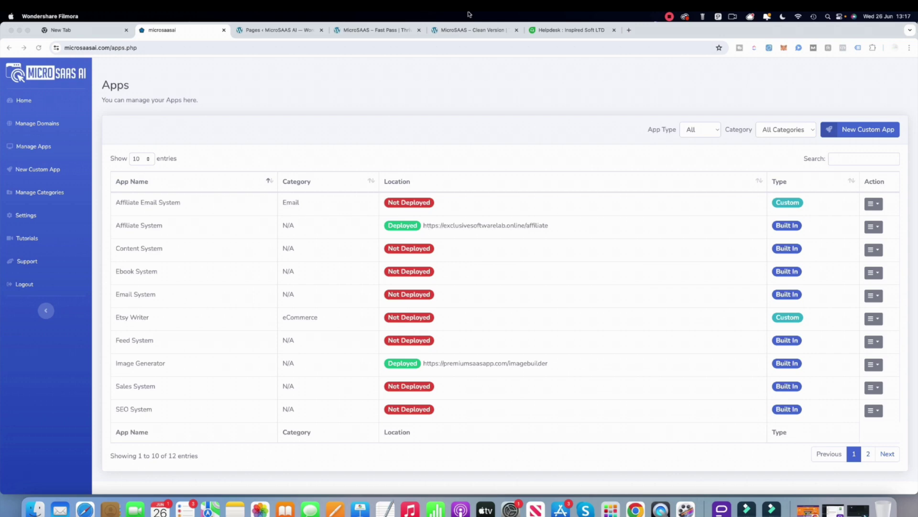
# - Cycle the App Type filter through Built In and Custom, then back to All
pyautogui.click(710, 129)
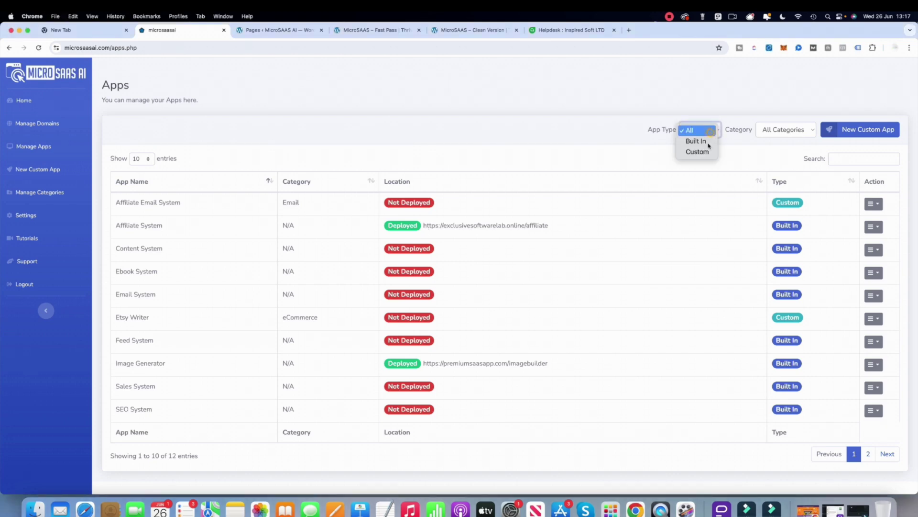
pyautogui.click(708, 142)
pyautogui.click(714, 135)
pyautogui.click(709, 140)
pyautogui.click(712, 132)
pyautogui.click(693, 109)
# - Start a New Custom App with App Name 'Affiliate Tool' and Category Email
pyautogui.click(873, 130)
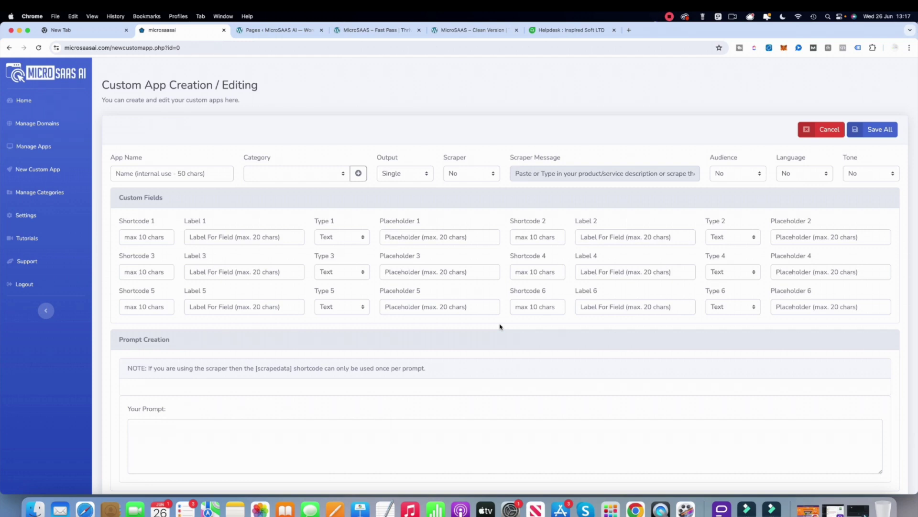
pyautogui.click(142, 176)
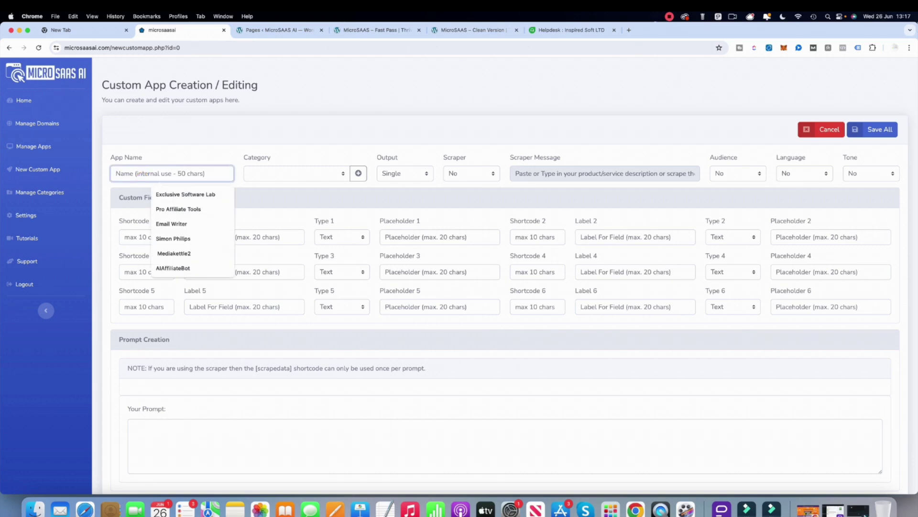
pyautogui.write('Affiliate Tool')
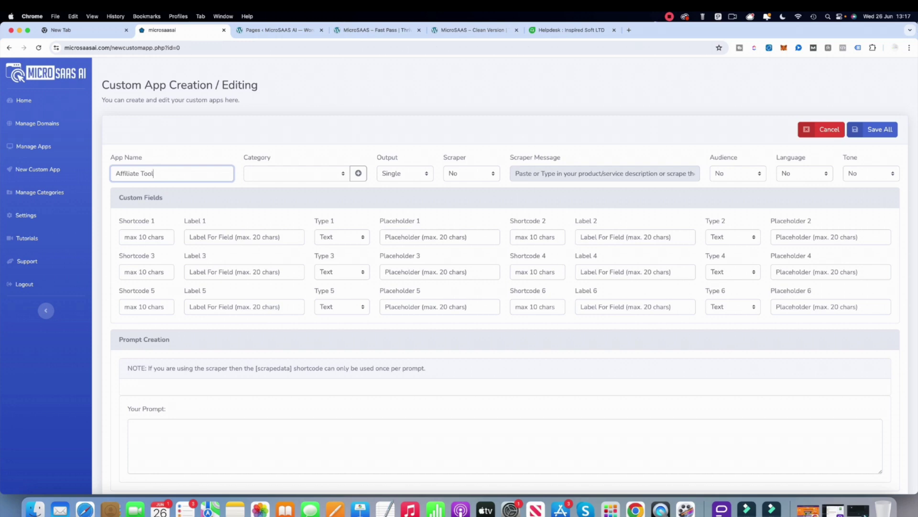
pyautogui.click(283, 173)
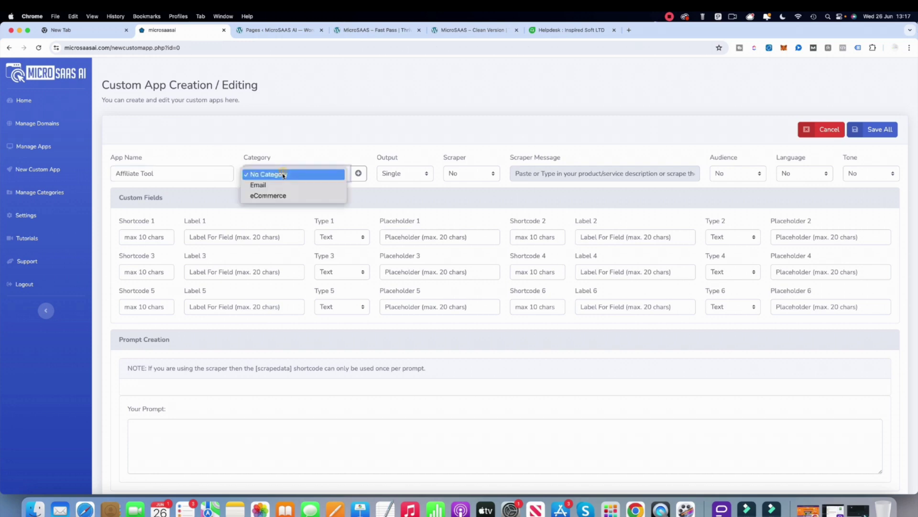
pyautogui.click(280, 185)
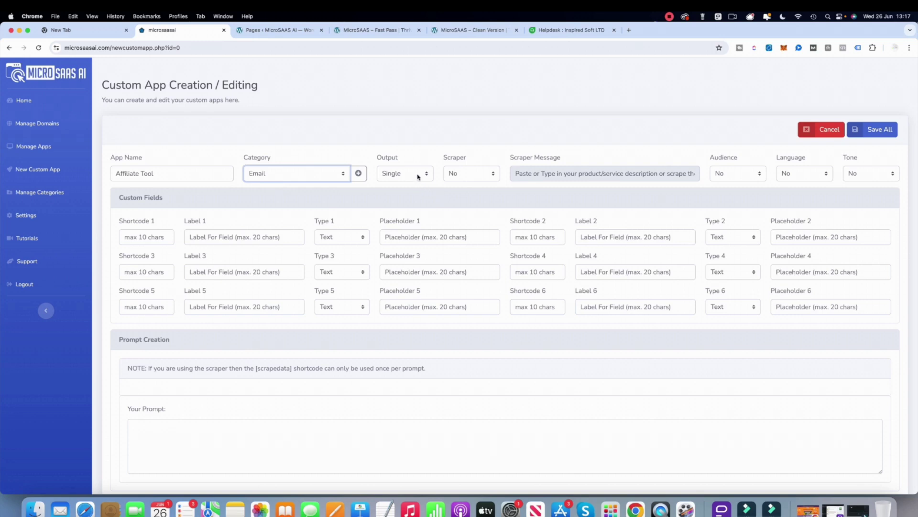
pyautogui.click(418, 175)
pyautogui.click(411, 184)
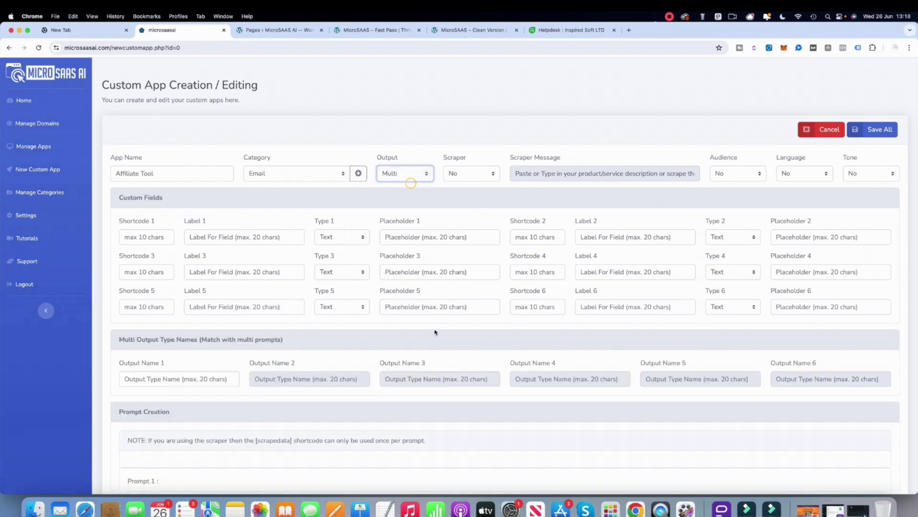
pyautogui.scroll(-10, 433, 373)
pyautogui.scroll(9, 258, 223)
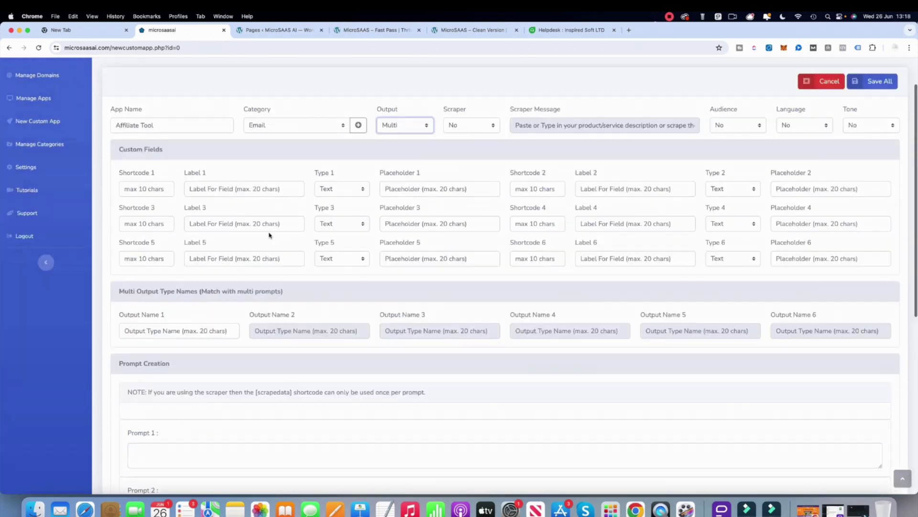
pyautogui.scroll(-5, 335, 240)
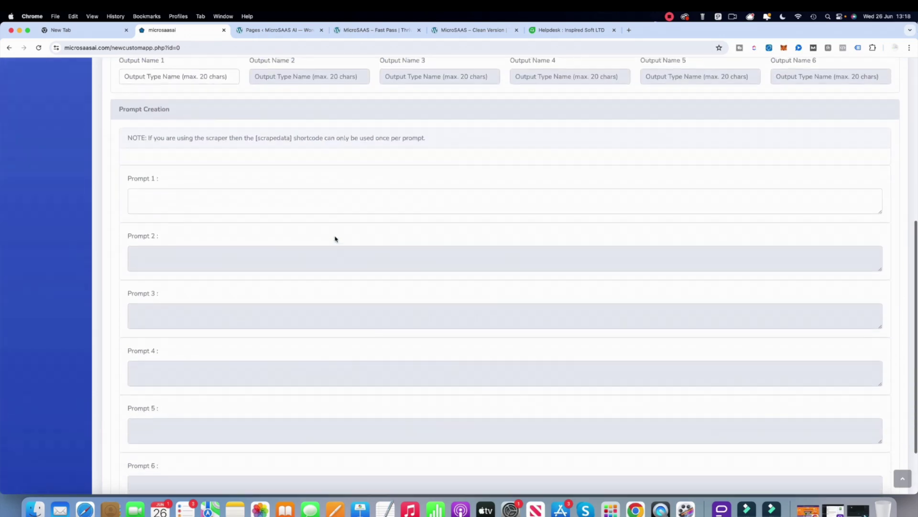
pyautogui.scroll(6, 335, 239)
pyautogui.click(409, 174)
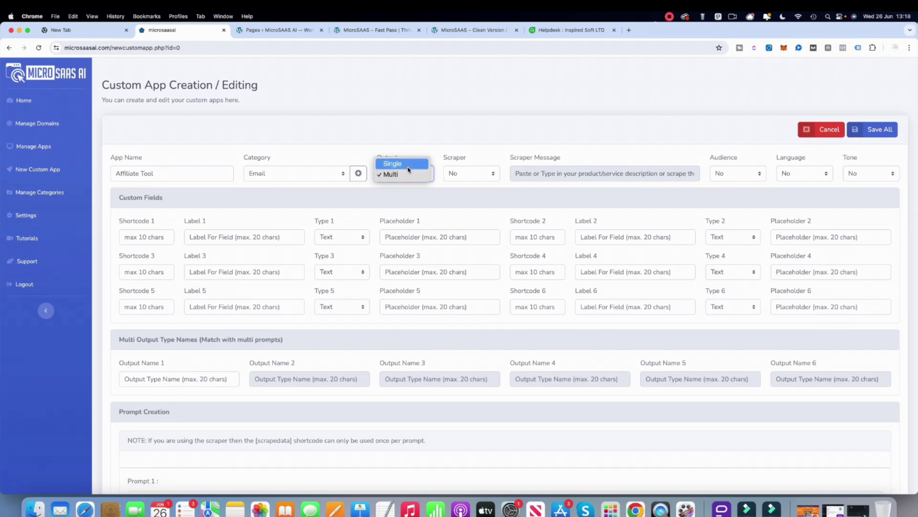
pyautogui.click(392, 164)
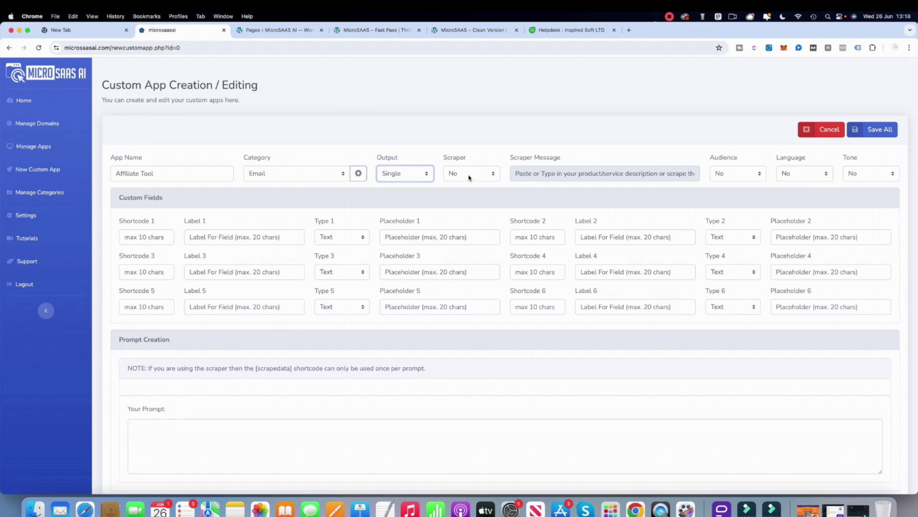
pyautogui.click(469, 178)
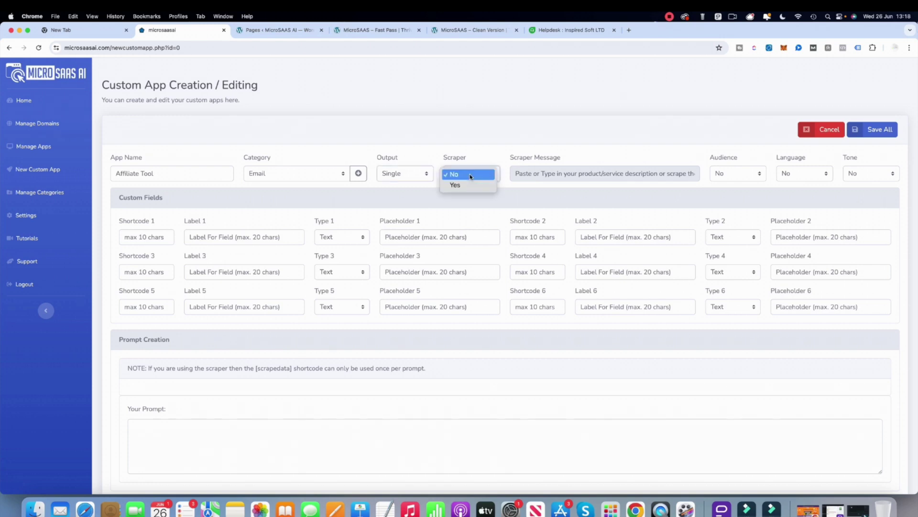
# - Set the Scraper dropdown to Yes in the Affiliate Tool form
pyautogui.click(467, 184)
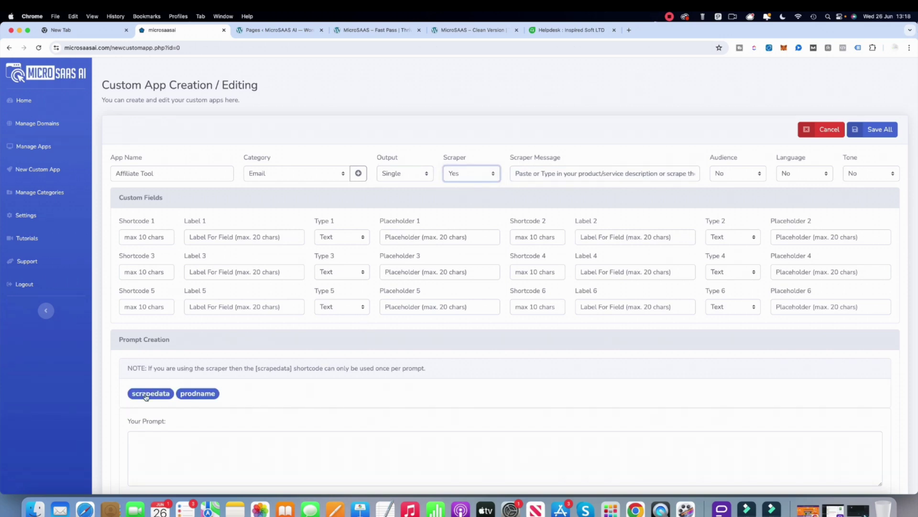
pyautogui.click(463, 174)
pyautogui.click(464, 164)
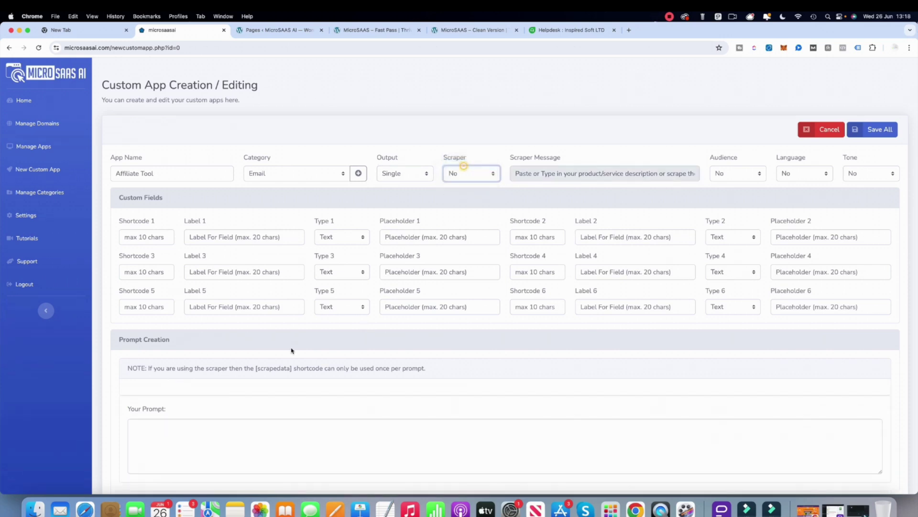
pyautogui.click(475, 179)
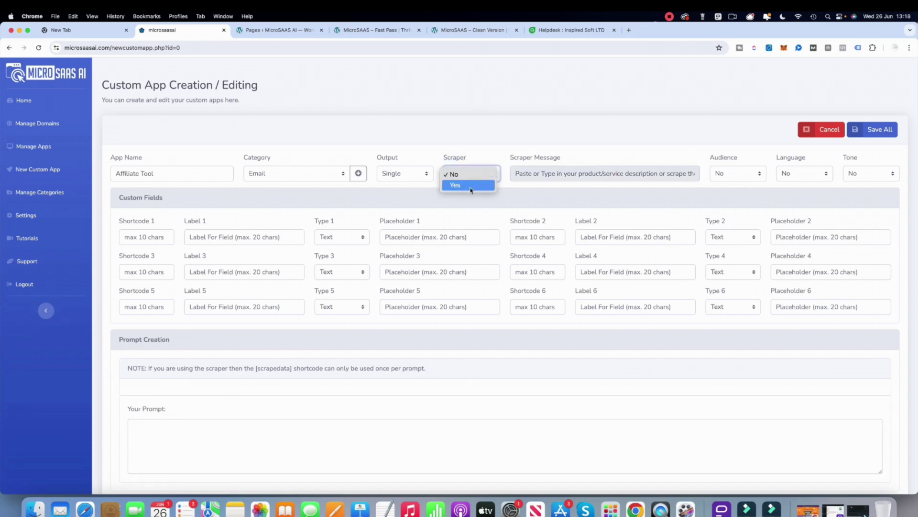
pyautogui.click(471, 184)
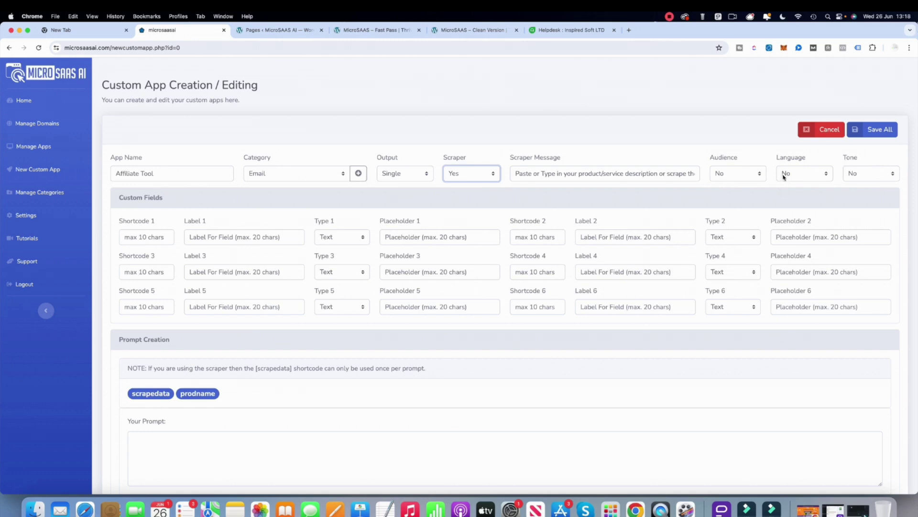
# - Switch the Audience, Language and Tone dropdowns to Yes
pyautogui.click(752, 174)
pyautogui.click(738, 185)
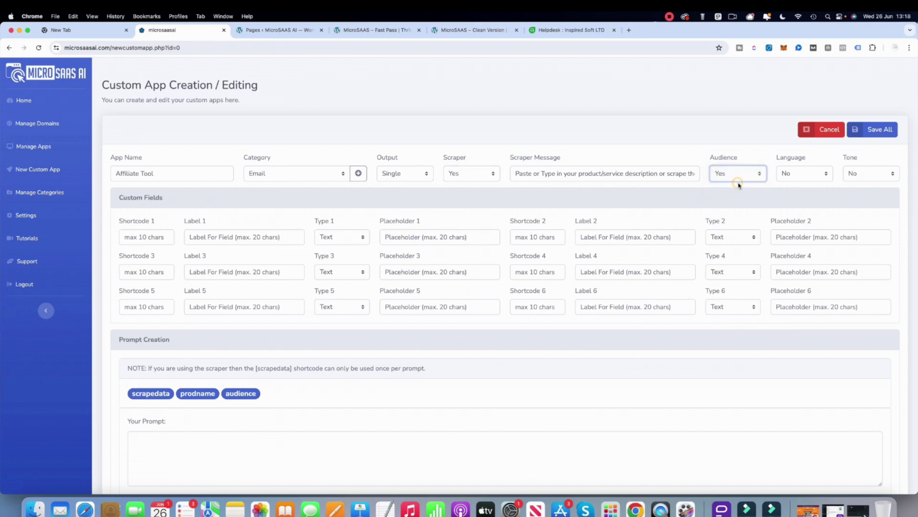
pyautogui.click(816, 177)
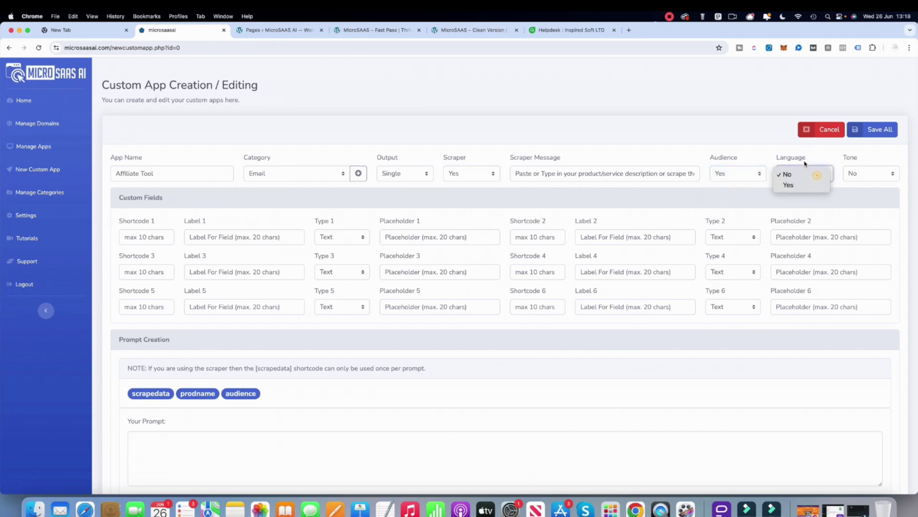
pyautogui.click(797, 186)
pyautogui.click(861, 175)
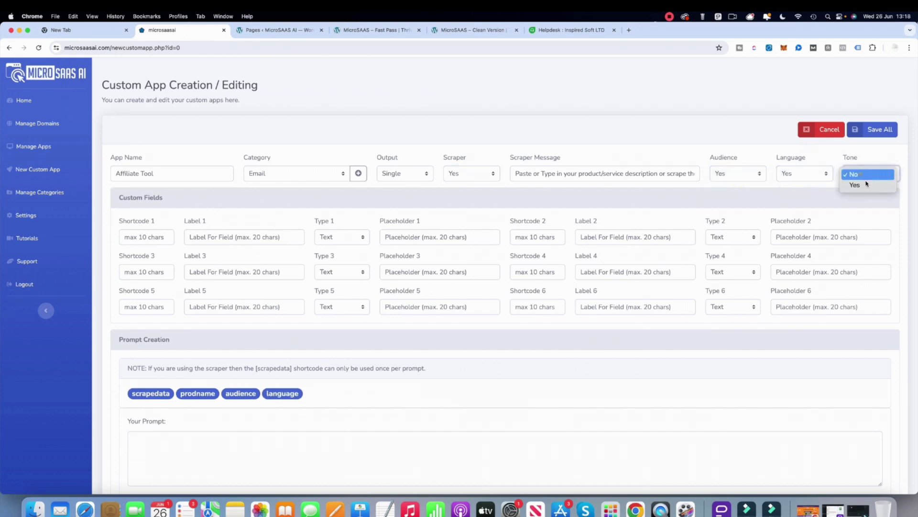
pyautogui.click(863, 185)
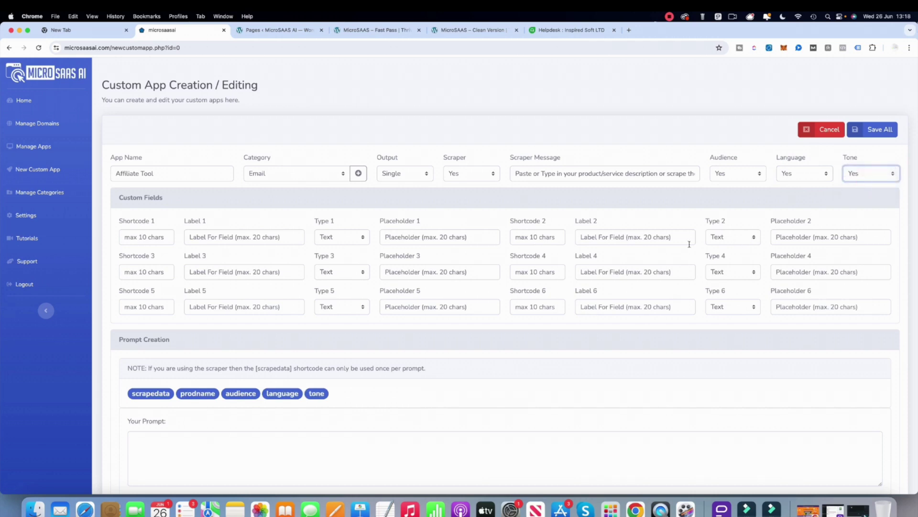
pyautogui.scroll(-3, 349, 311)
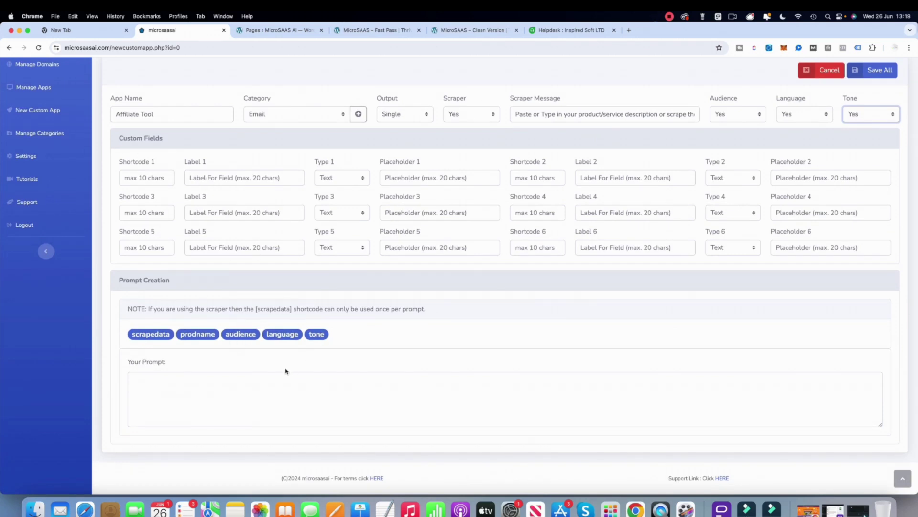
pyautogui.click(227, 385)
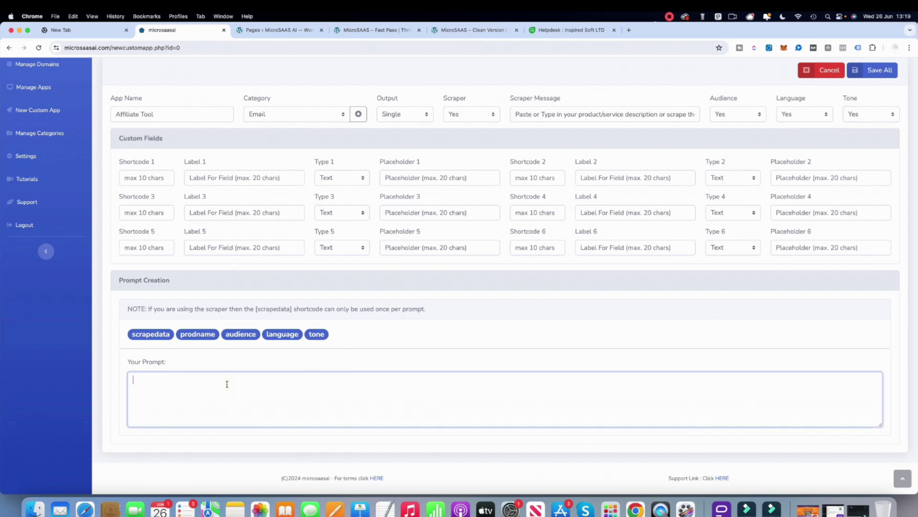
# - Type the prompt opening 'Act as an expert affiliate marketer and email copywriter...' about provided product details
pyautogui.write('Act as')
pyautogui.write(' an expert af')
pyautogui.write('filuia')
pyautogui.write('ate m')
pyautogui.write('arket')
pyautogui.write('er')
pyautogui.write(' and email c')
pyautogui.write('opywriter')
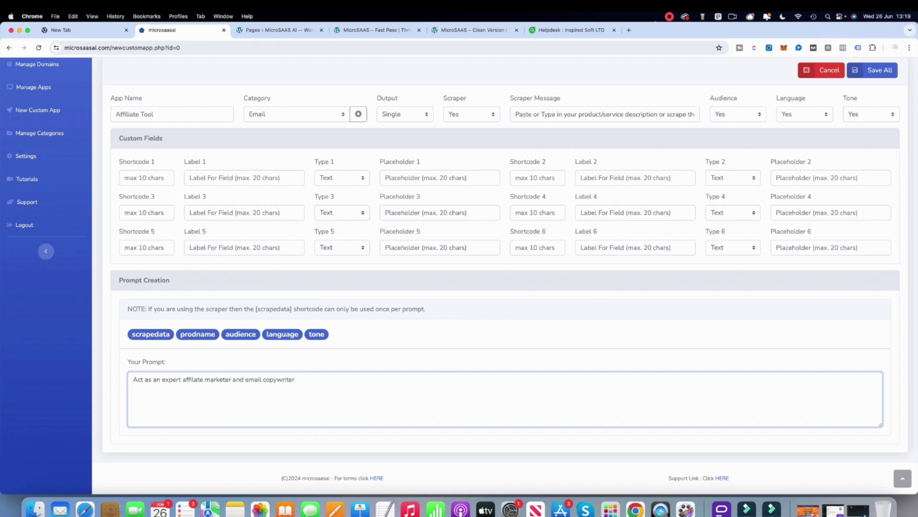
pyautogui.write('. I am going to give you details of a product scraped ')
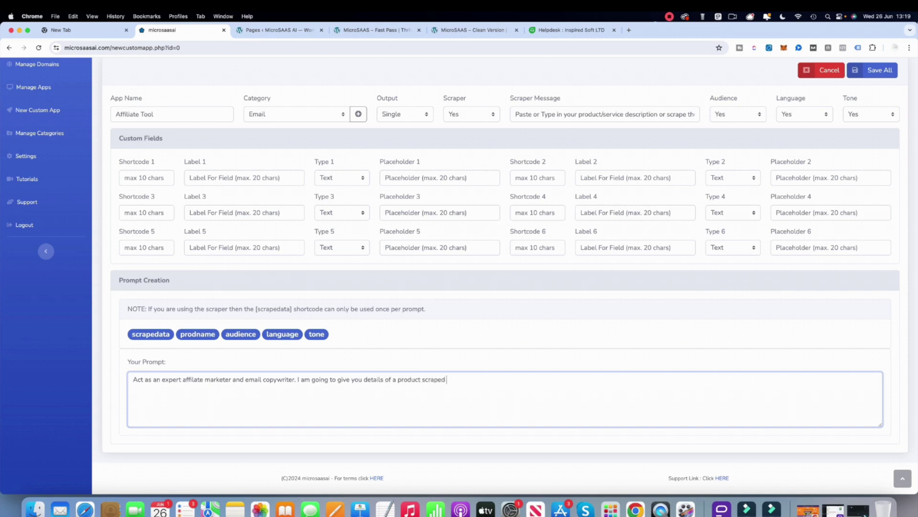
pyautogui.write('from its webpage. Take that information and ')
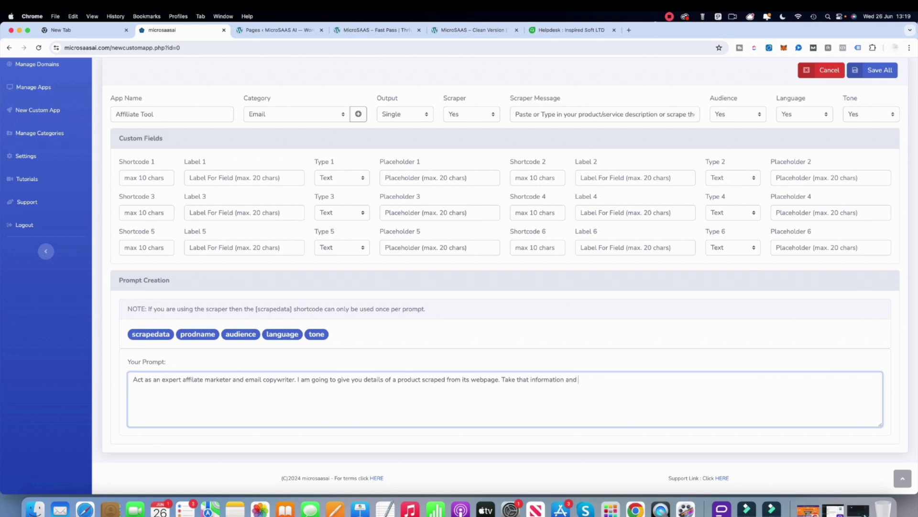
pyautogui.write('create')
# - Add a Campaign shortcode field labelled 'How many email', type Text, placeholder 'How many emails'
pyautogui.click(144, 179)
pyautogui.write('Campaign')
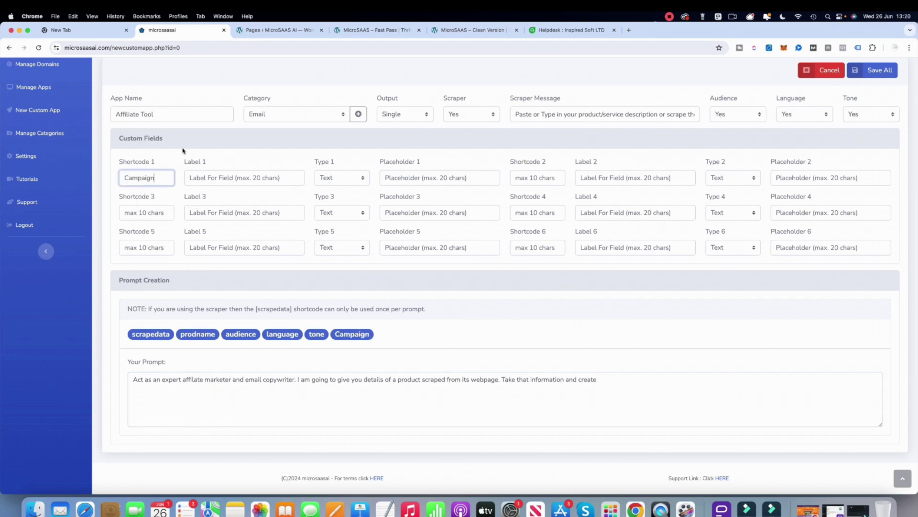
pyautogui.click(214, 176)
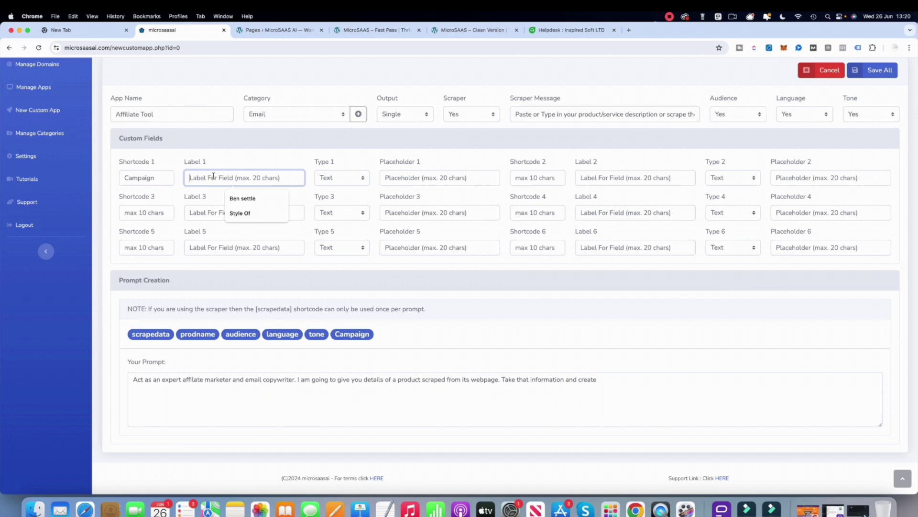
pyautogui.write('How manu')
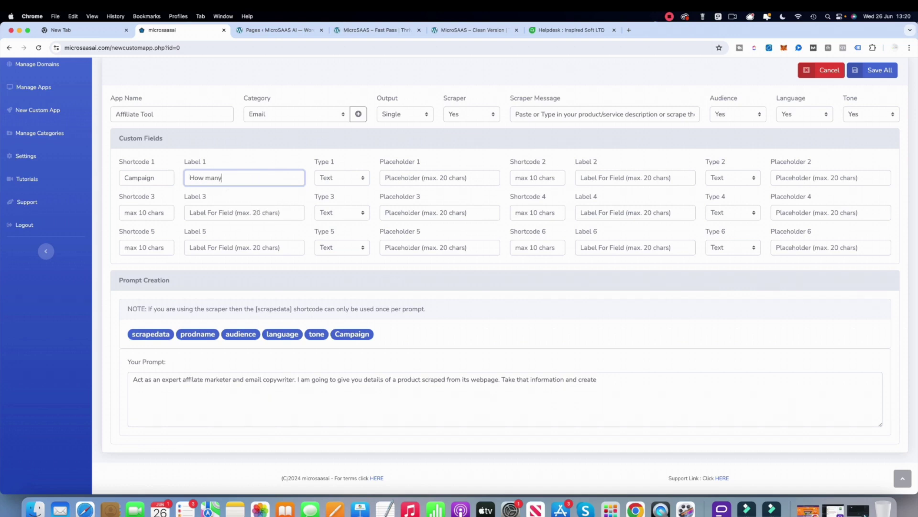
pyautogui.write(' email')
pyautogui.click(336, 181)
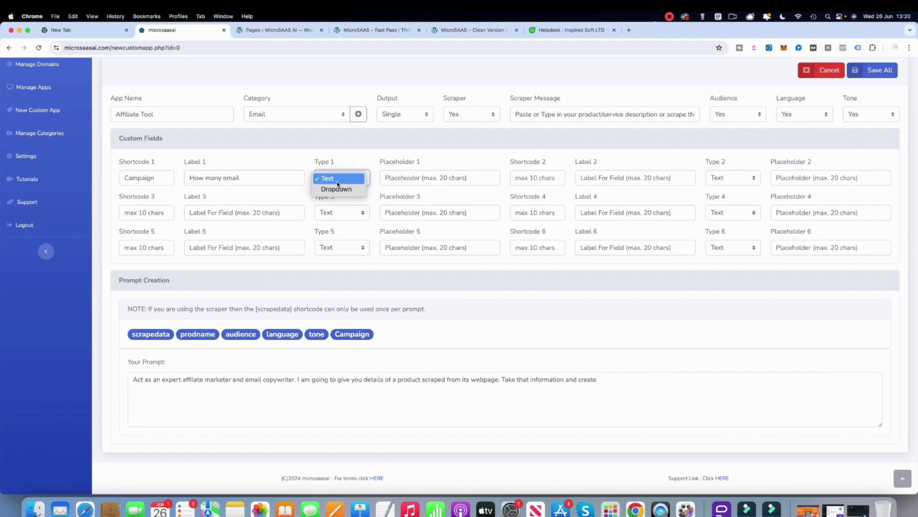
pyautogui.click(337, 181)
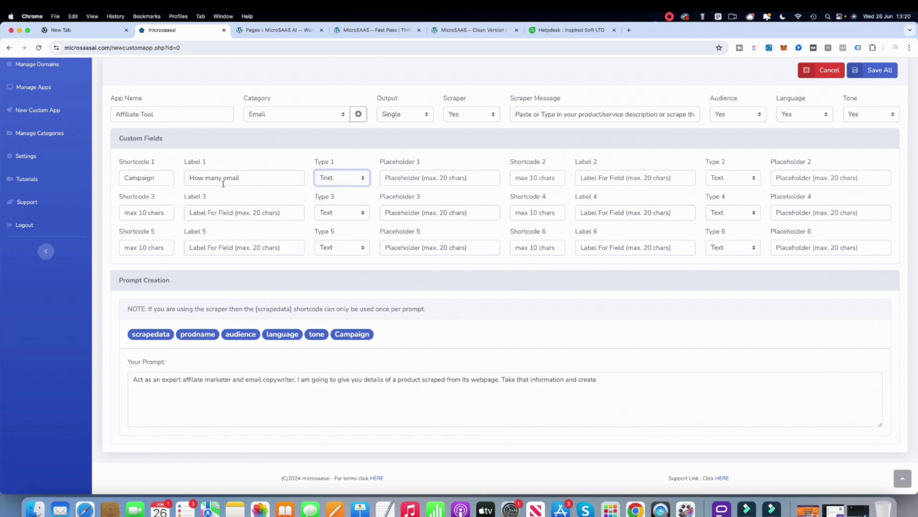
pyautogui.click(435, 179)
pyautogui.write('How many emails')
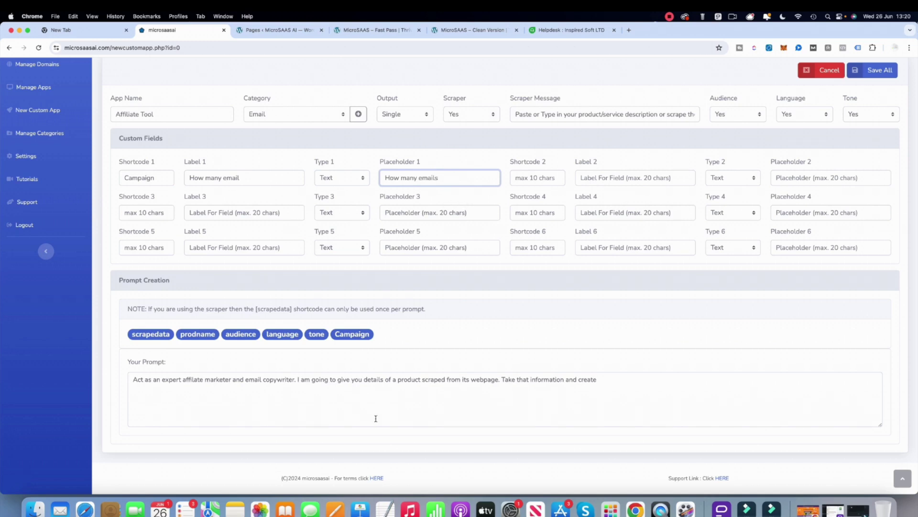
pyautogui.click(602, 384)
# - Extend the prompt to '[Campaign] emails in this [tone]. This should be to this [audience]. I want the email wrote in'
pyautogui.click(352, 335)
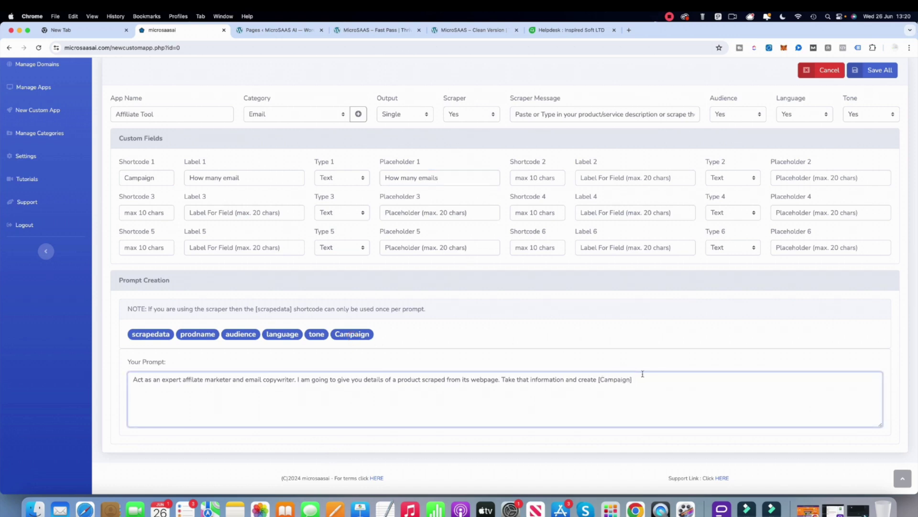
pyautogui.write('emails in this tone')
pyautogui.press('BackSpace')
pyautogui.press('BackSpace')
pyautogui.press('BackSpace')
pyautogui.press('BackSpace')
pyautogui.click(316, 335)
pyautogui.write('. This should be to this audience')
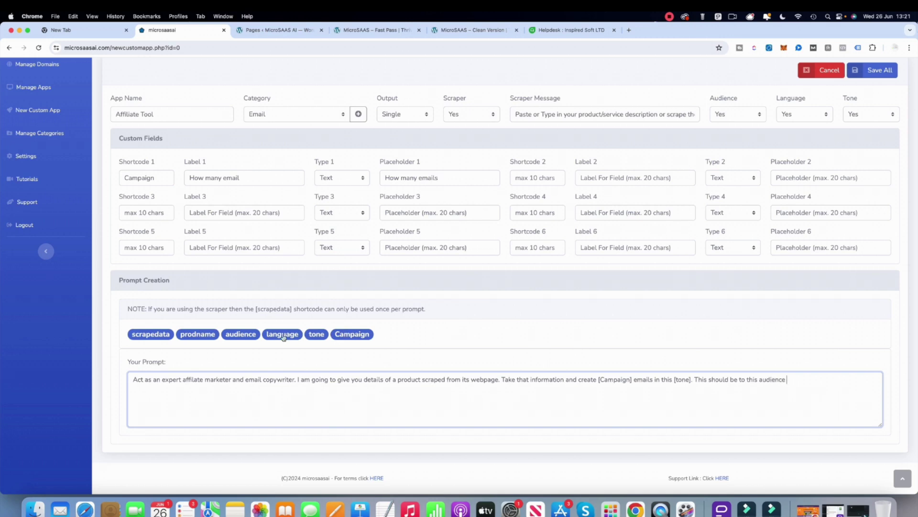
pyautogui.click(248, 336)
pyautogui.write('. I want the email wri')
pyautogui.press('BackSpace')
pyautogui.write('ote in')
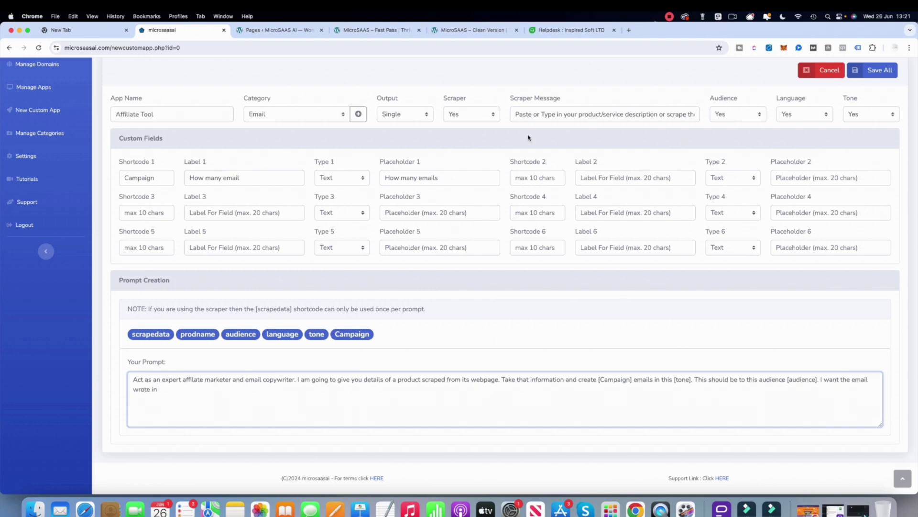
# - Name the second shortcode Length and insert [Length] after 'wrote in' in the prompt
pyautogui.click(525, 177)
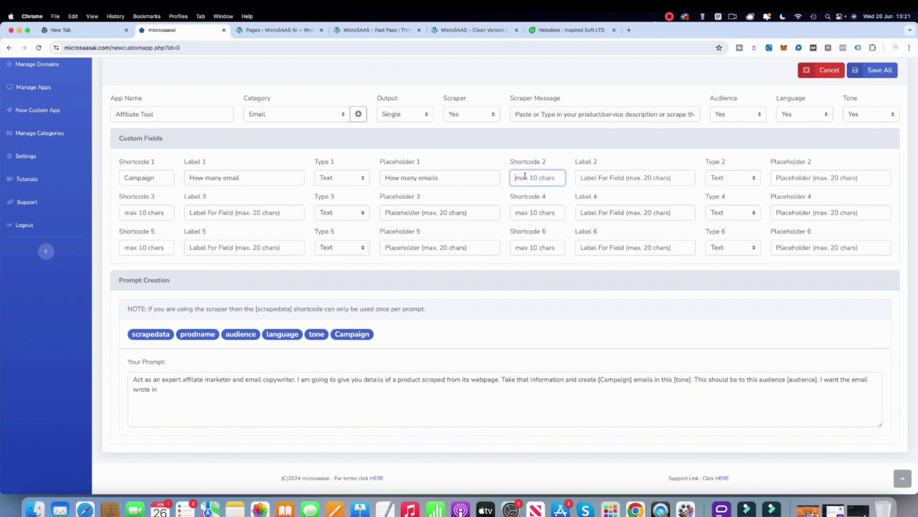
pyautogui.write('Lenght')
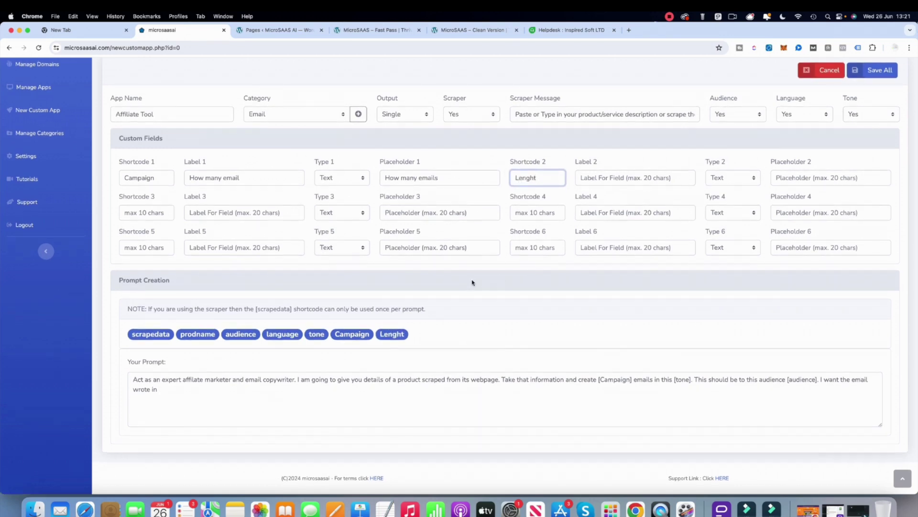
pyautogui.press('BackSpace')
pyautogui.press('BackSpace')
pyautogui.write('th')
pyautogui.click(199, 389)
pyautogui.click(382, 338)
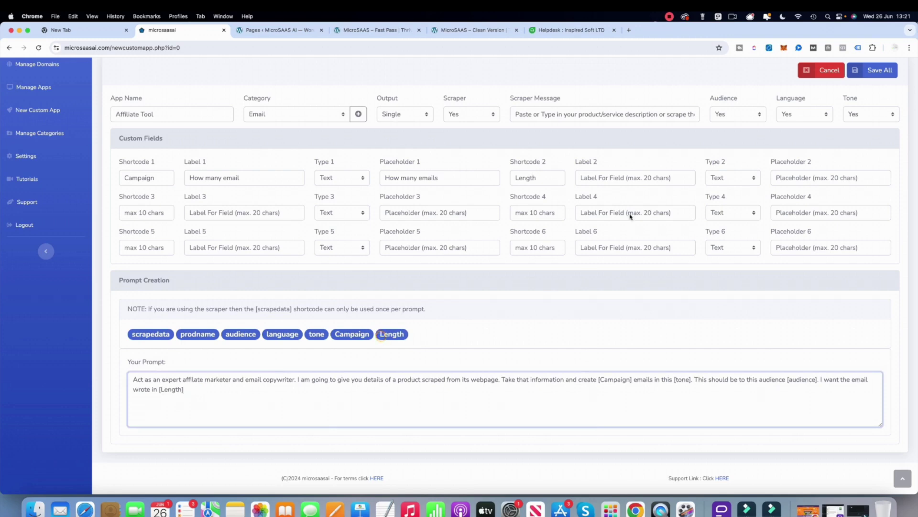
# - Label the Length field 'Length of emails', make it a Dropdown, and edit its options
pyautogui.click(616, 176)
pyautogui.write('Length of')
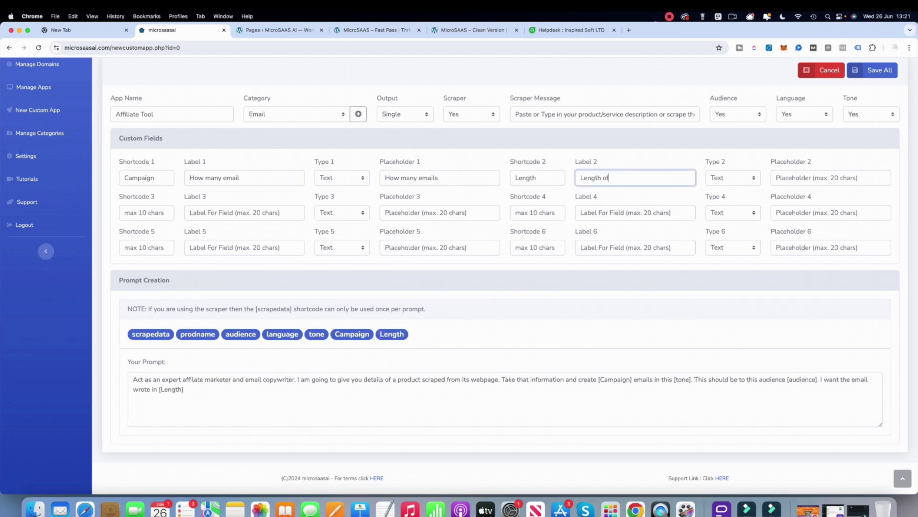
pyautogui.write(' emails')
pyautogui.click(752, 179)
pyautogui.click(738, 185)
pyautogui.click(795, 178)
pyautogui.click(369, 123)
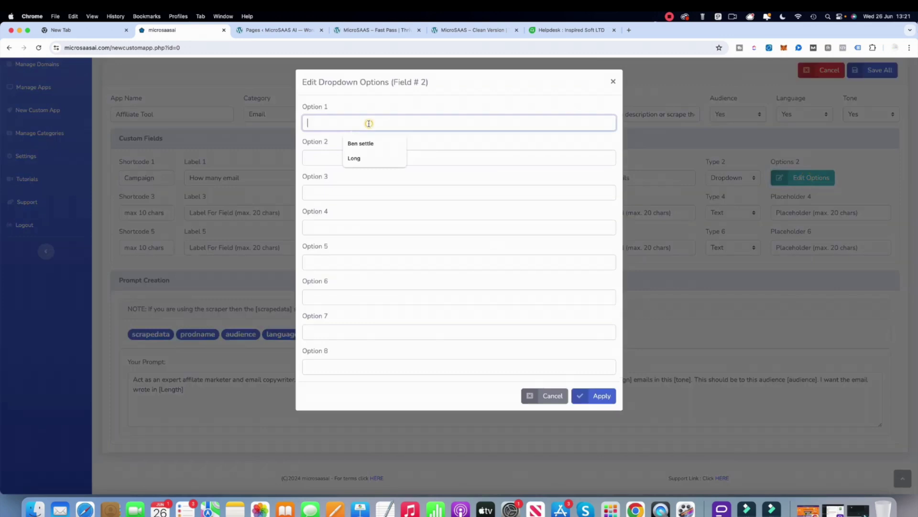
# - Enter Short and Long as the Length dropdown options and apply them
pyautogui.write('Short')
pyautogui.click(354, 158)
pyautogui.write('Long')
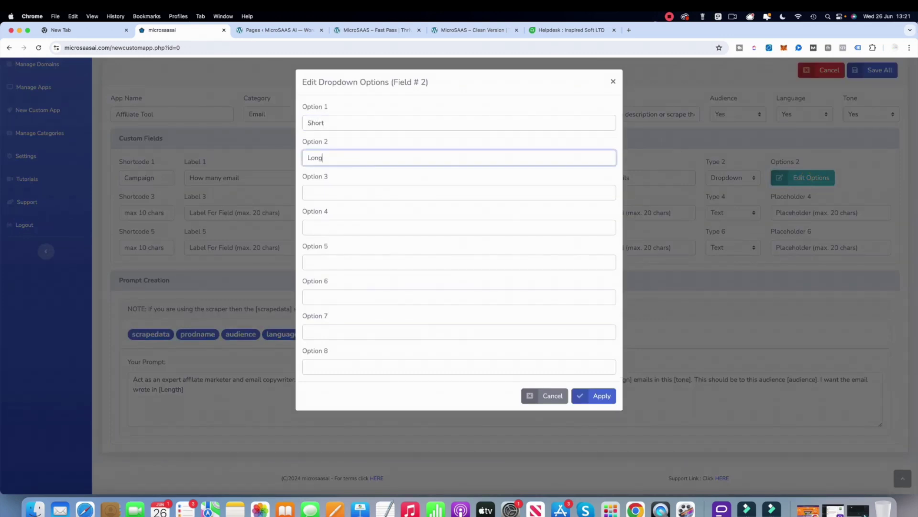
pyautogui.click(595, 396)
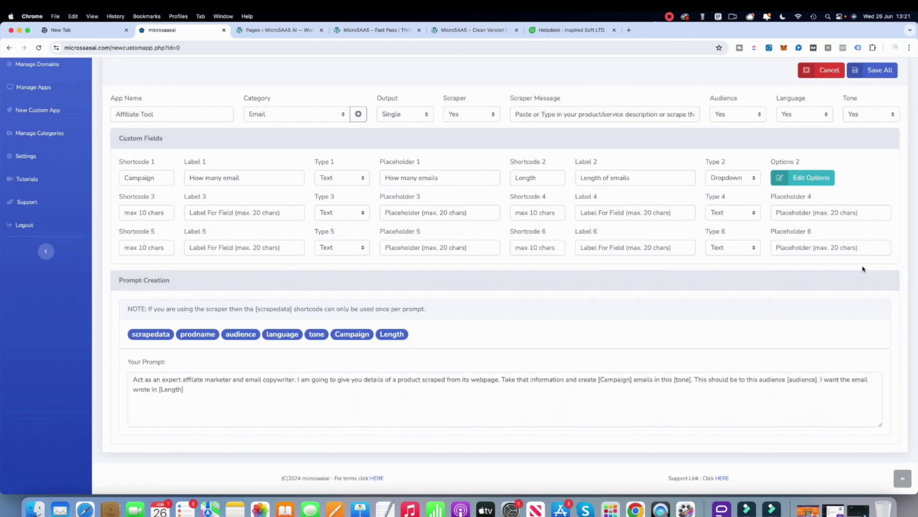
# - End the prompt with 'Here is the data I scraped from the product webpage: [scrapedata]'
pyautogui.click(210, 389)
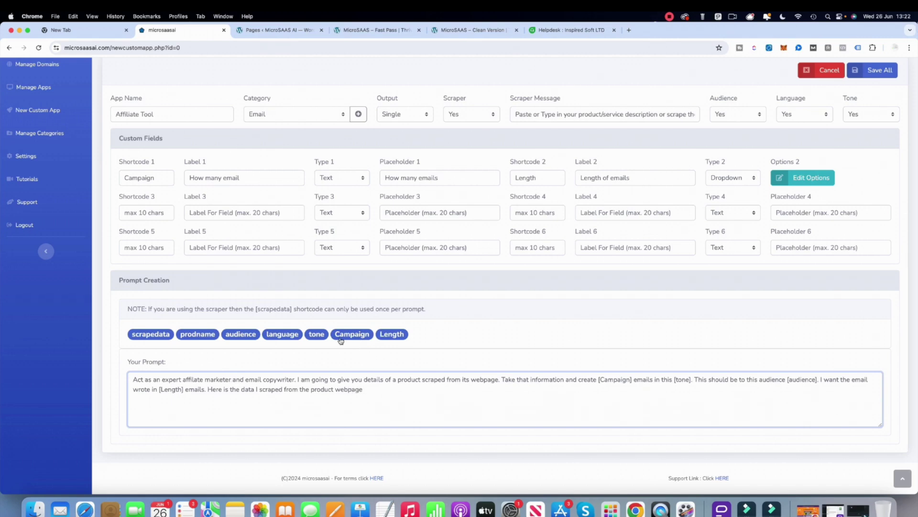
pyautogui.click(159, 335)
pyautogui.write(': [scrapedata')
# - Save All on the Affiliate Tool, then bring up its actions in the Manage Apps list
pyautogui.scroll(3, 546, 420)
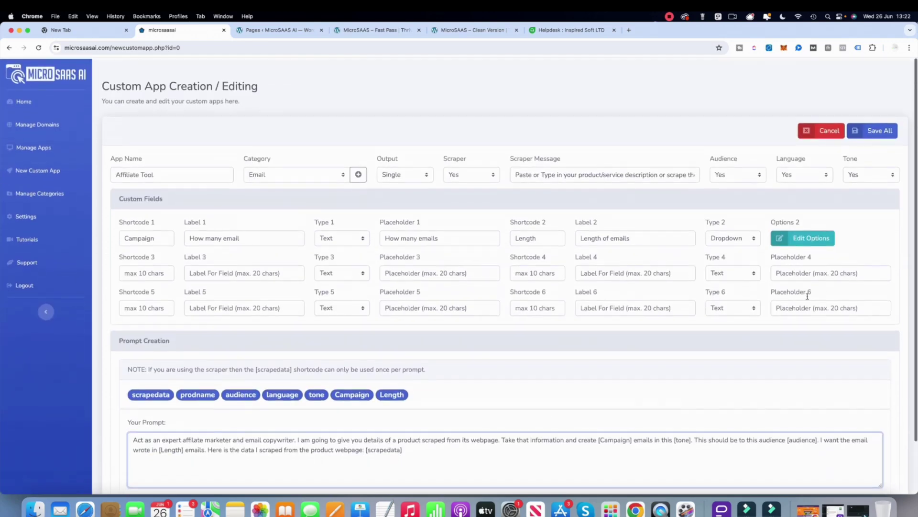
pyautogui.scroll(-1, 641, 330)
pyautogui.click(877, 95)
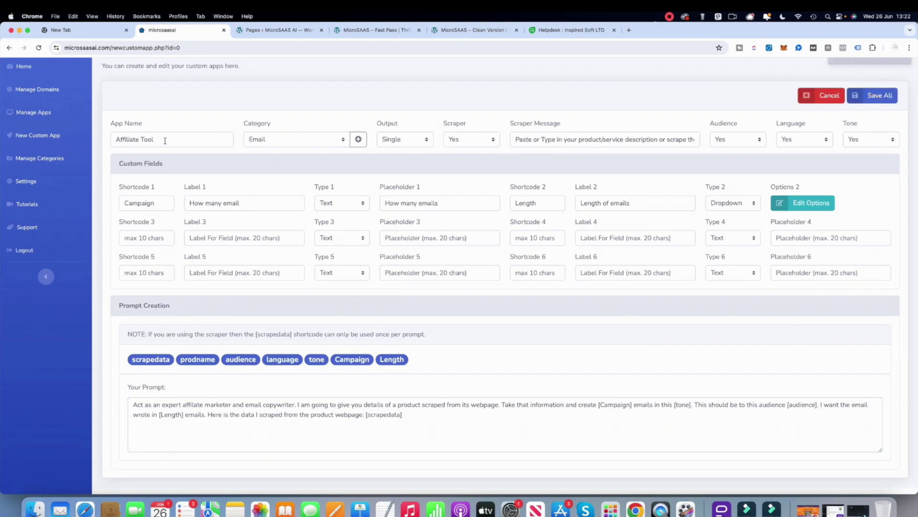
pyautogui.click(46, 113)
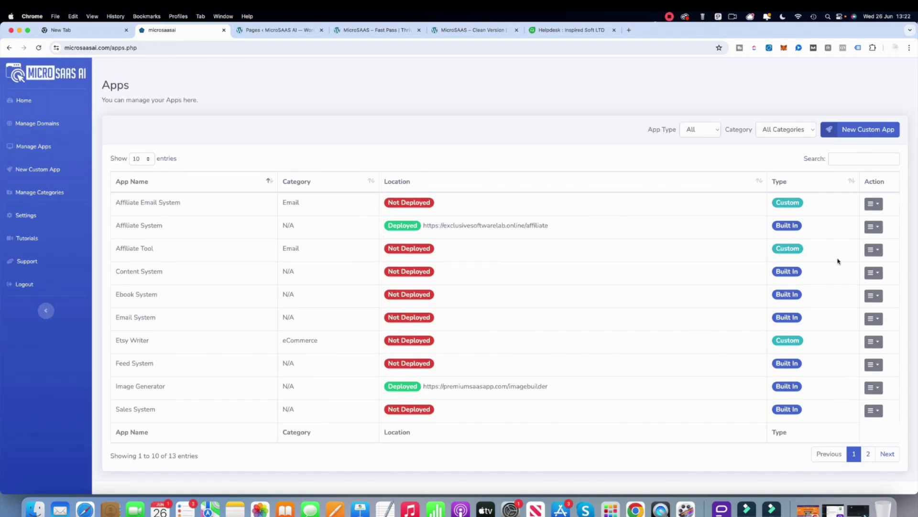
pyautogui.click(874, 249)
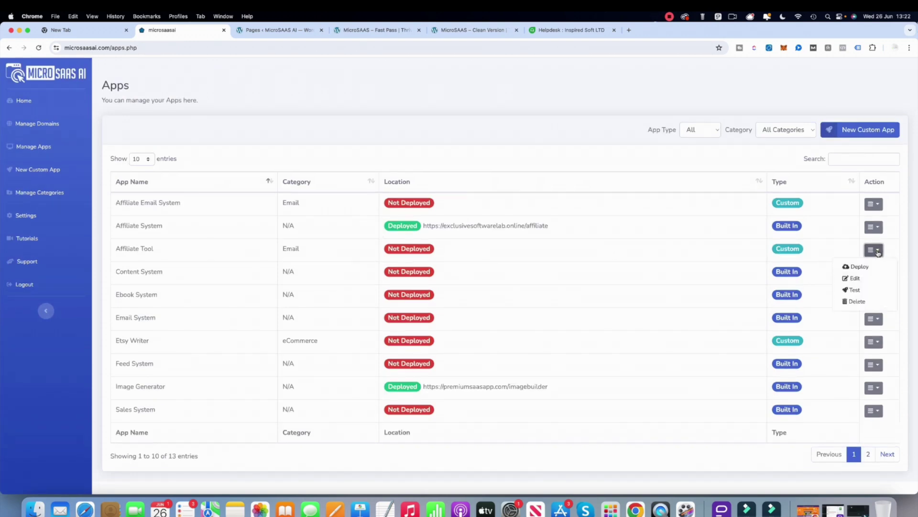
# - Choose Test for the Affiliate Tool to enter App Testing Mode
pyautogui.click(859, 290)
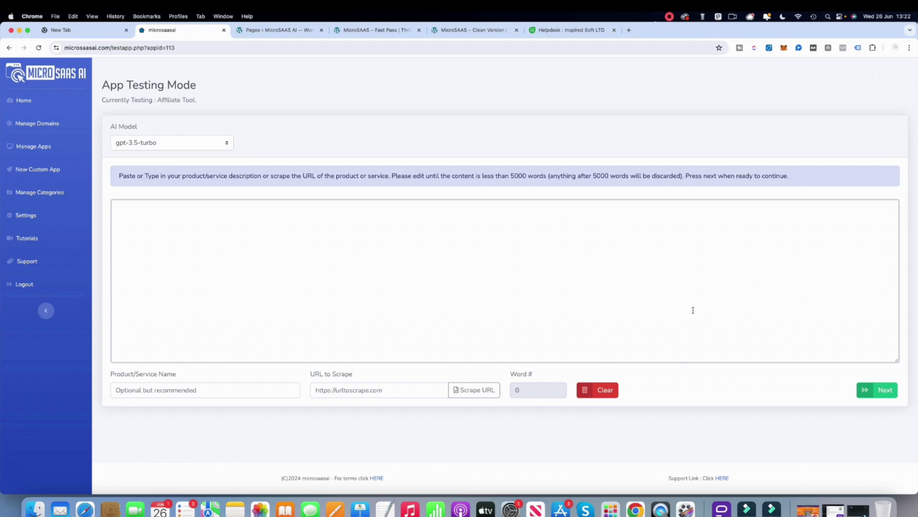
pyautogui.rightClick(636, 508)
pyautogui.click(668, 364)
pyautogui.click(226, 47)
pyautogui.rightClick(227, 48)
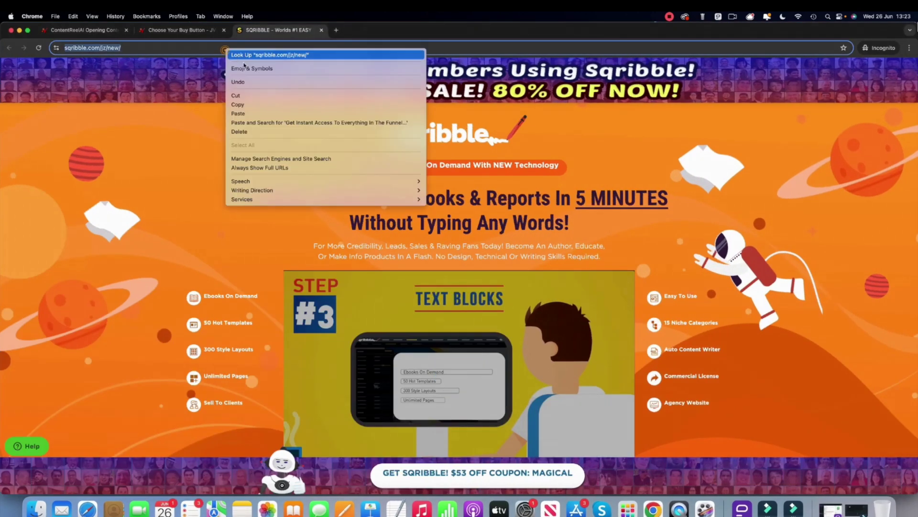
pyautogui.click(258, 104)
pyautogui.rightClick(653, 509)
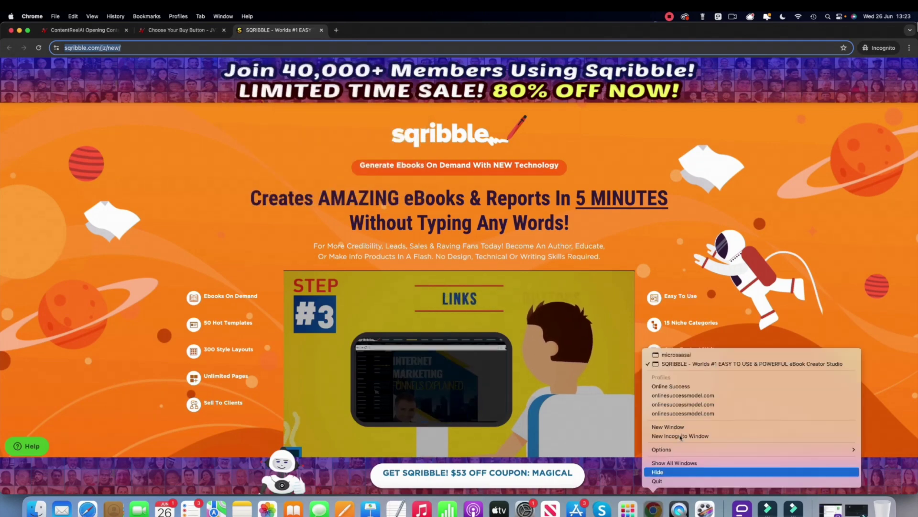
pyautogui.click(695, 355)
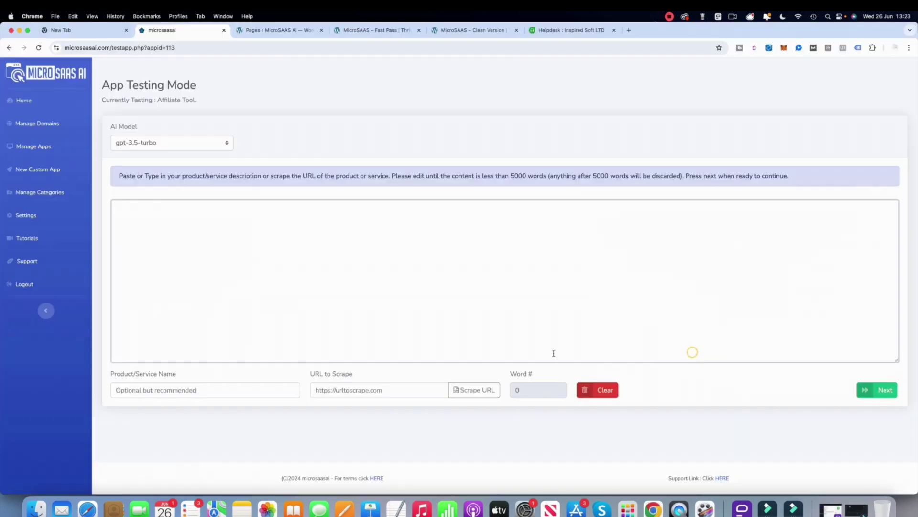
pyautogui.rightClick(356, 392)
pyautogui.click(376, 408)
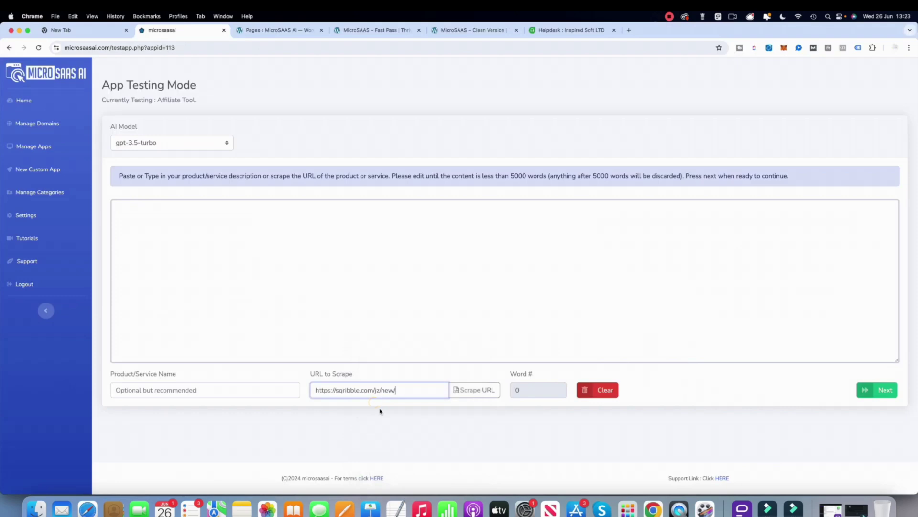
pyautogui.click(470, 396)
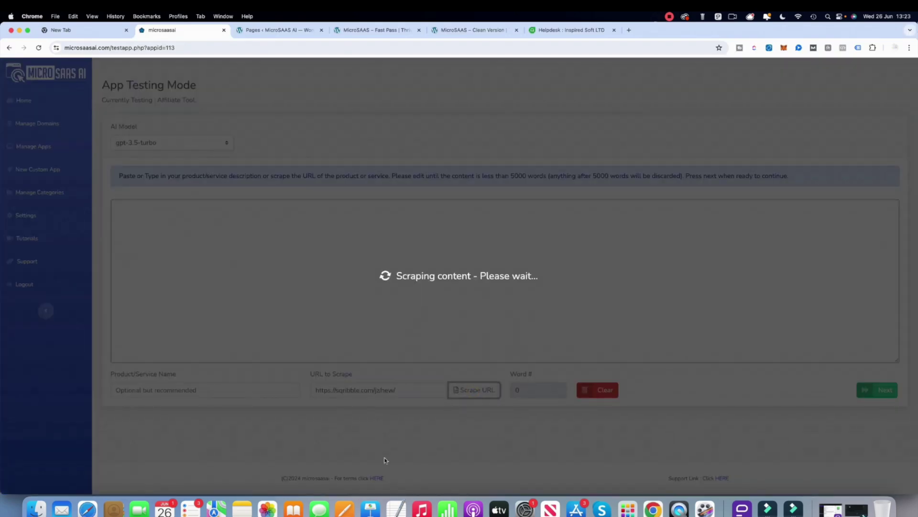
pyautogui.scroll(-20, 277, 320)
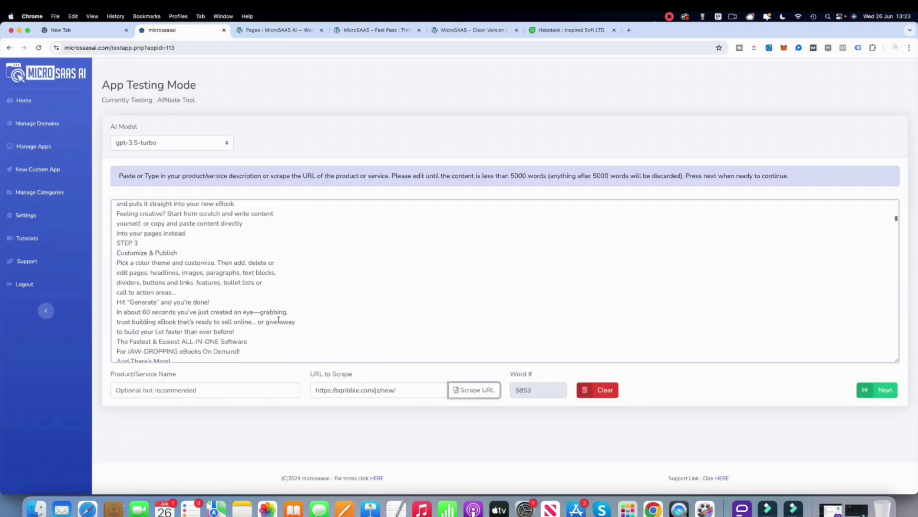
pyautogui.click(882, 395)
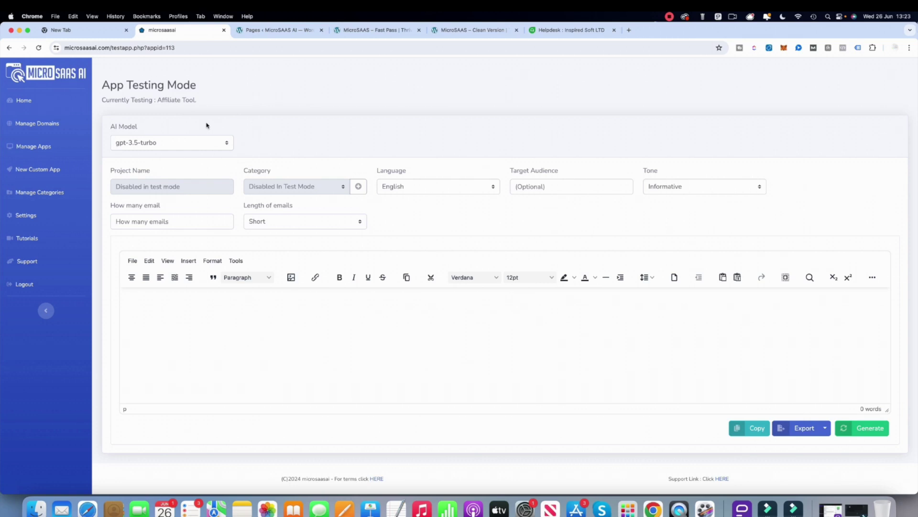
# - Keep gpt-3.5-turbo and English output, and set the target audience to Marketers
pyautogui.click(139, 144)
pyautogui.click(260, 137)
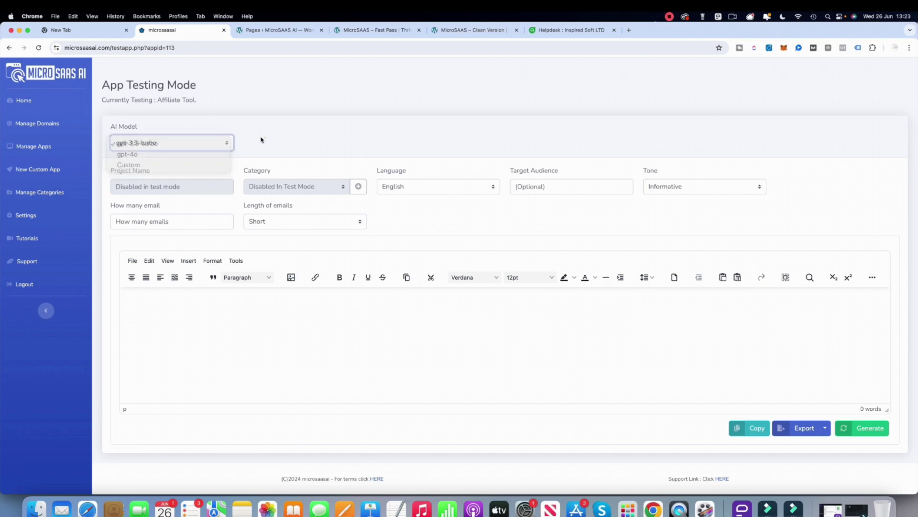
pyautogui.click(428, 191)
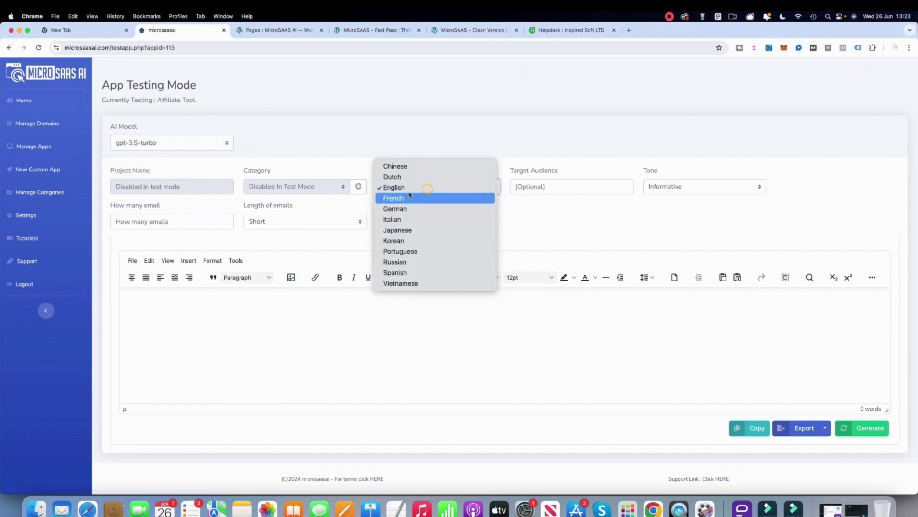
pyautogui.click(409, 189)
pyautogui.click(552, 188)
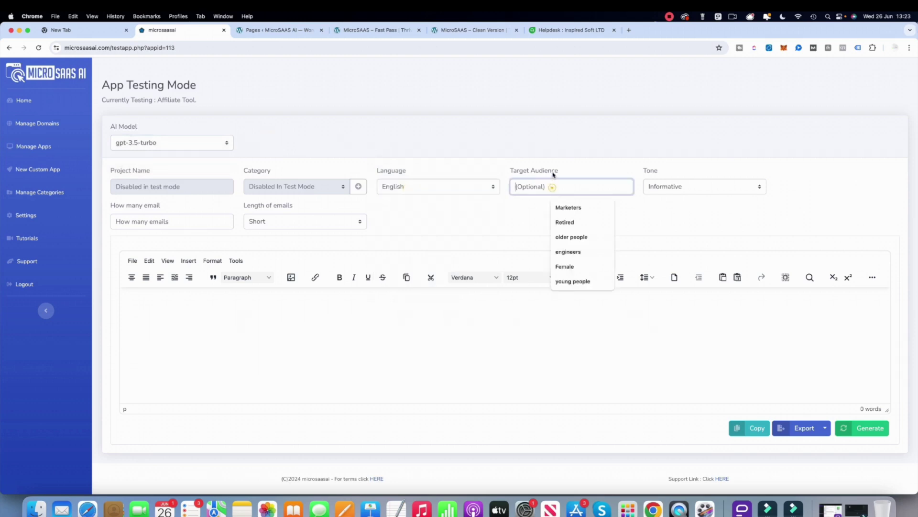
pyautogui.click(583, 213)
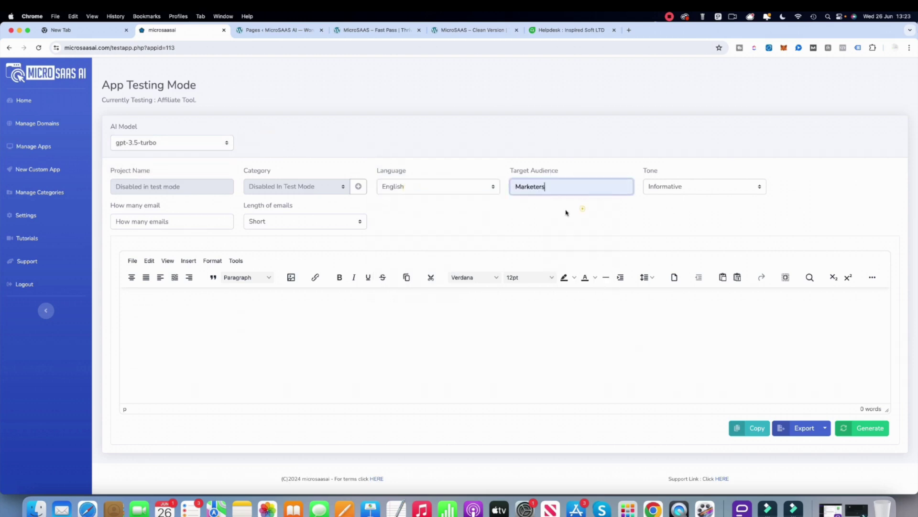
# - Choose the Enthusiastic tone, 2 emails at Short length, and generate
pyautogui.click(689, 190)
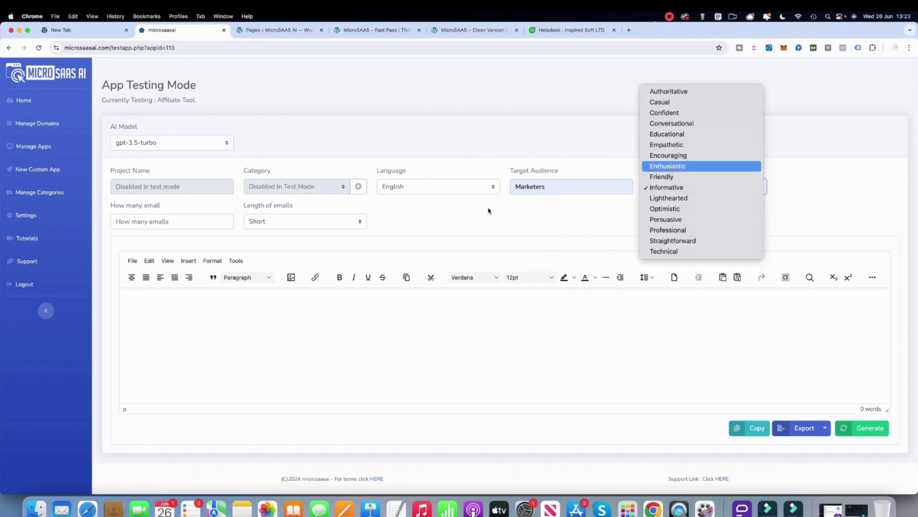
pyautogui.click(670, 166)
pyautogui.click(156, 221)
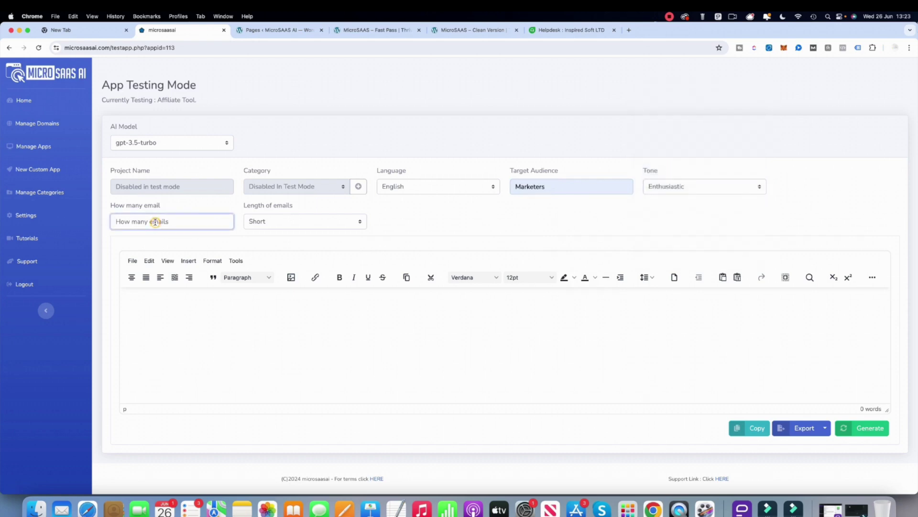
pyautogui.write('2')
pyautogui.click(296, 223)
pyautogui.click(268, 222)
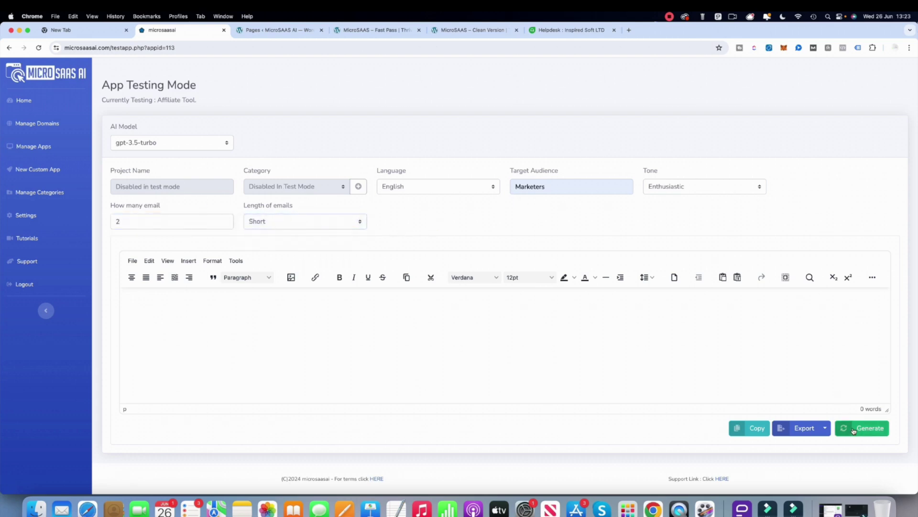
pyautogui.click(871, 428)
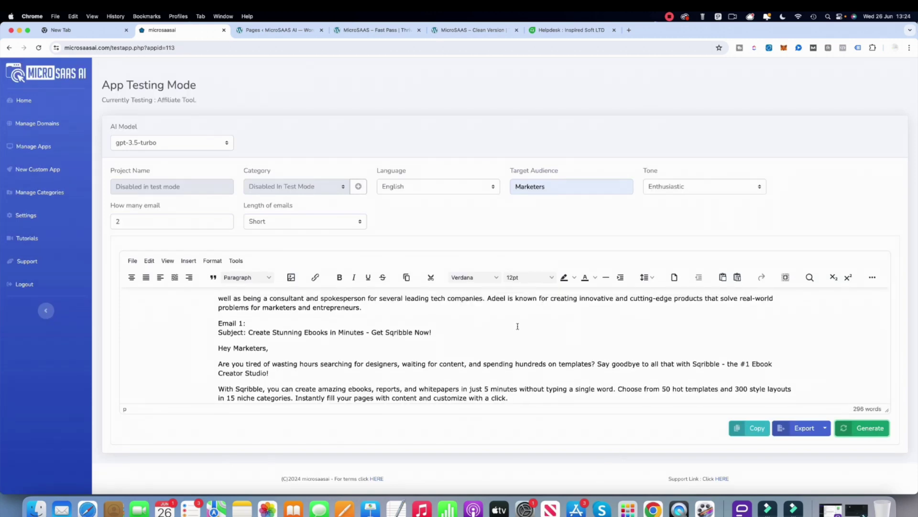
# - Scroll through the two generated Sqribble emails and select Email 1's body paragraphs
pyautogui.scroll(-3, 245, 325)
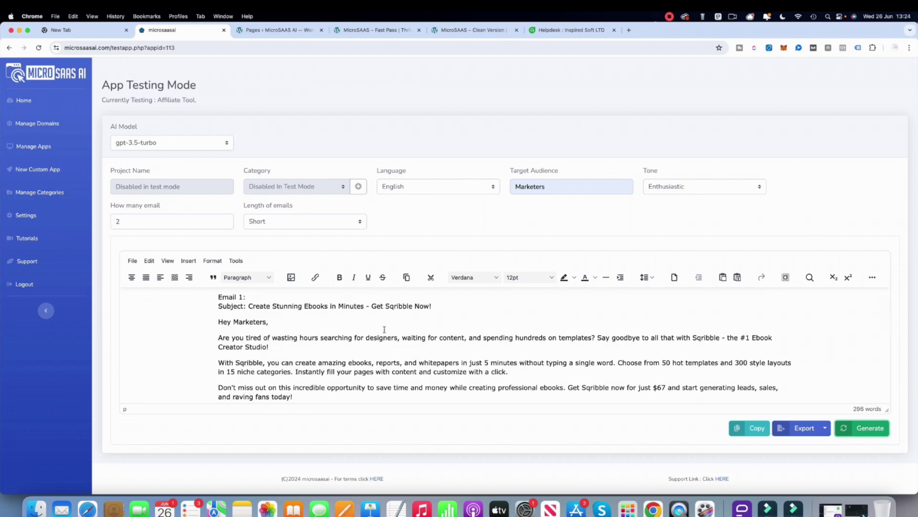
pyautogui.scroll(-5, 245, 332)
pyautogui.scroll(2, 317, 338)
pyautogui.moveTo(335, 365); pyautogui.dragTo(214, 299)
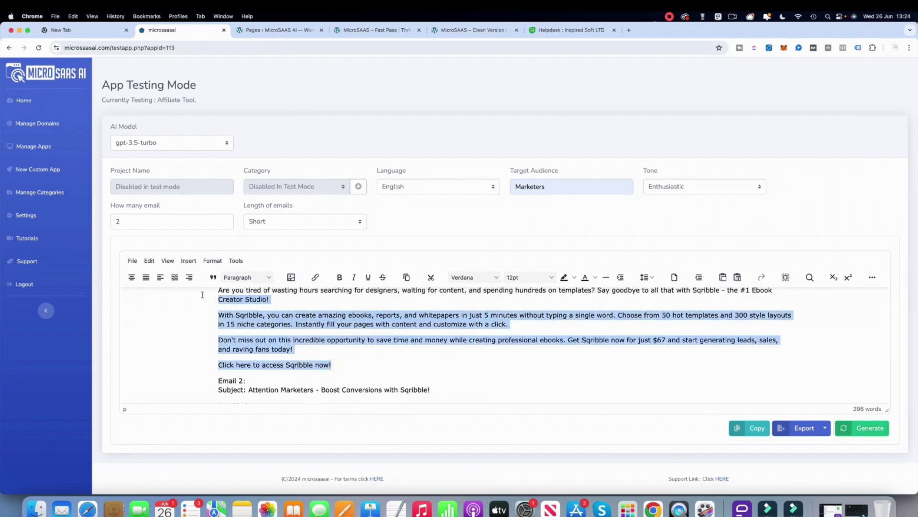
pyautogui.scroll(-10, 372, 328)
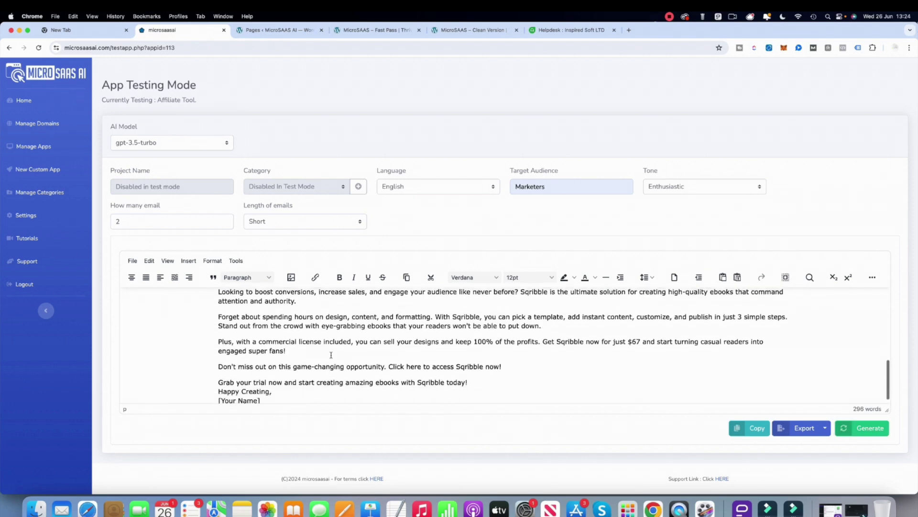
# - Change the email count to 3 and tone to Encouraging, regenerate, and review the new emails
pyautogui.doubleClick(148, 220)
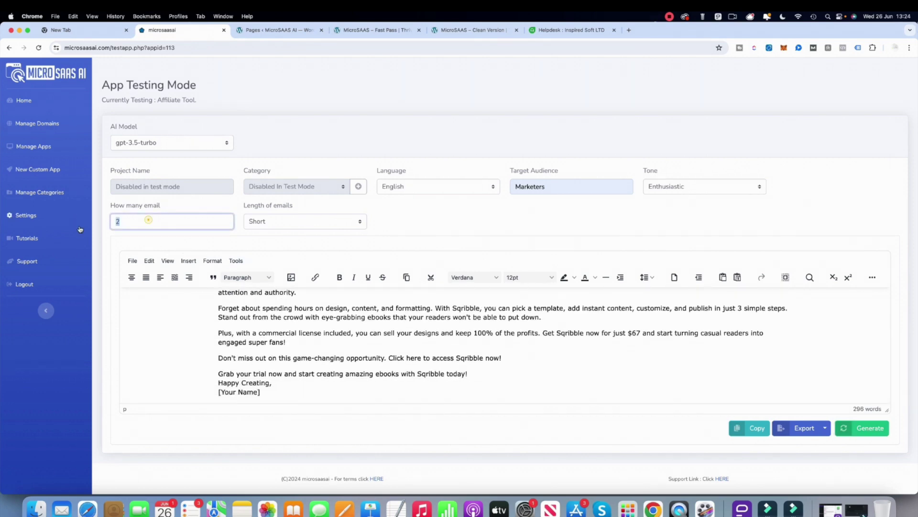
pyautogui.write('3')
pyautogui.click(464, 222)
pyautogui.click(740, 188)
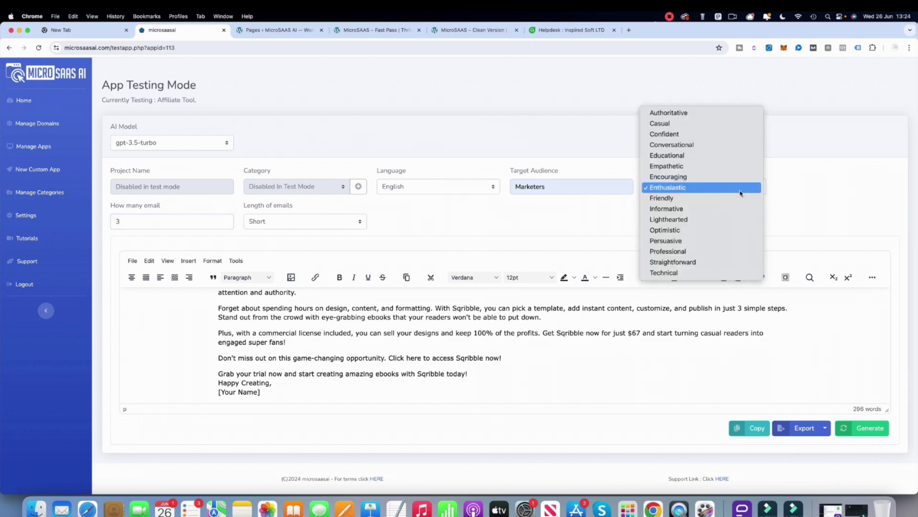
pyautogui.click(719, 177)
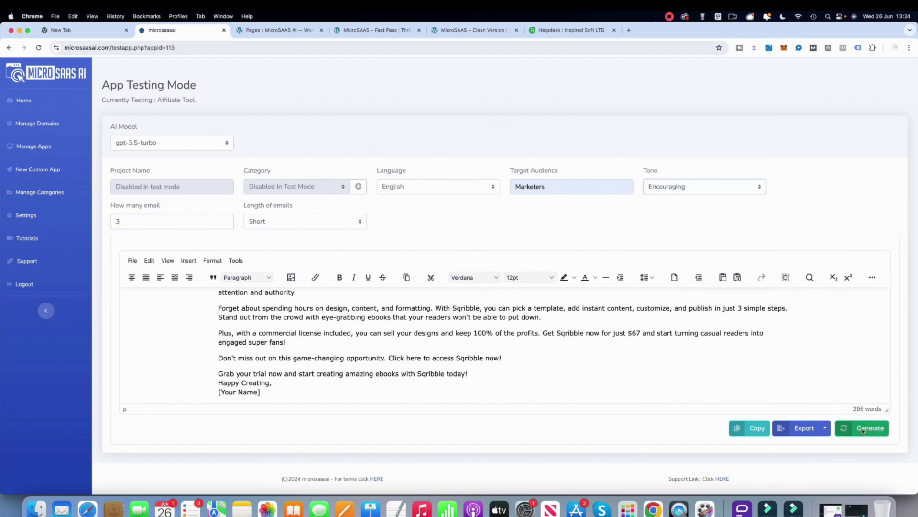
pyautogui.click(862, 428)
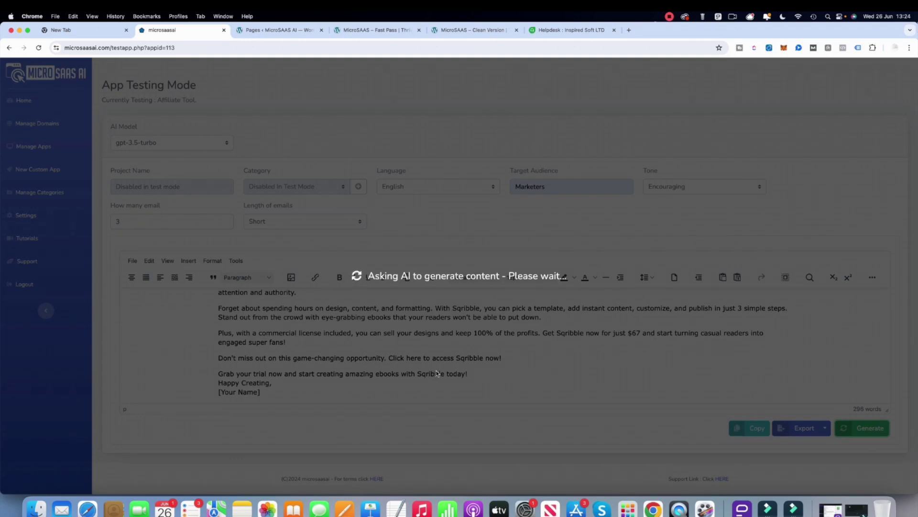
pyautogui.scroll(10, 392, 341)
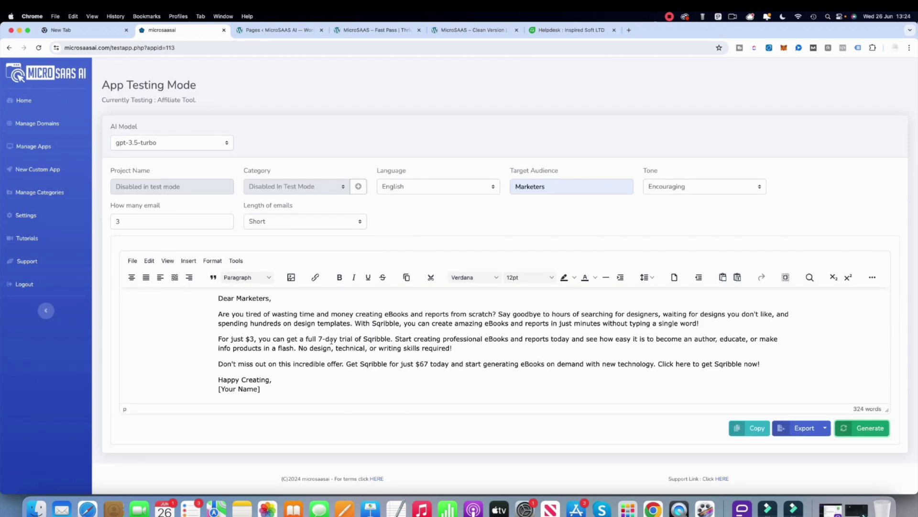
pyautogui.scroll(-10, 332, 341)
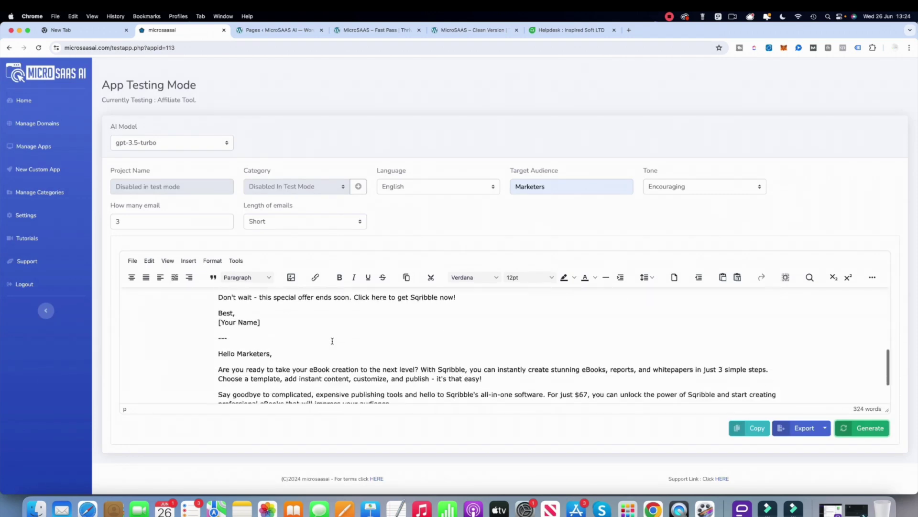
pyautogui.scroll(-2, 332, 341)
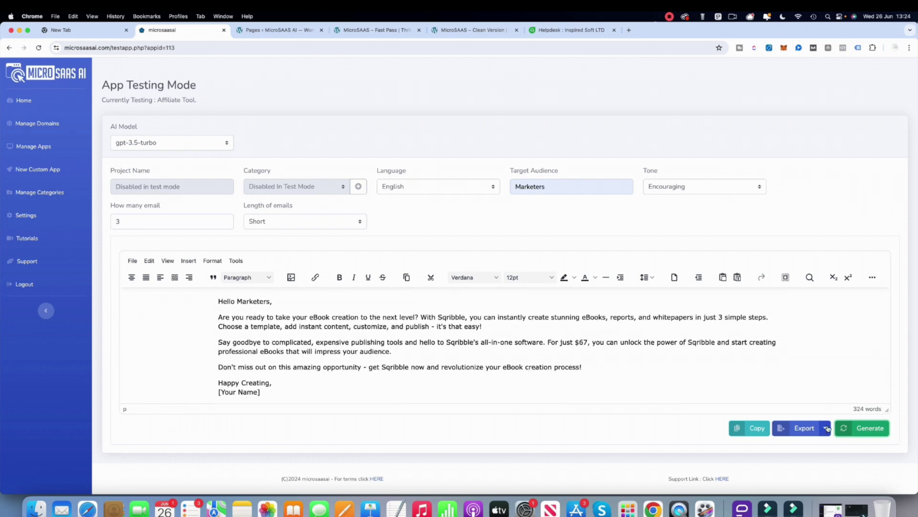
pyautogui.click(825, 428)
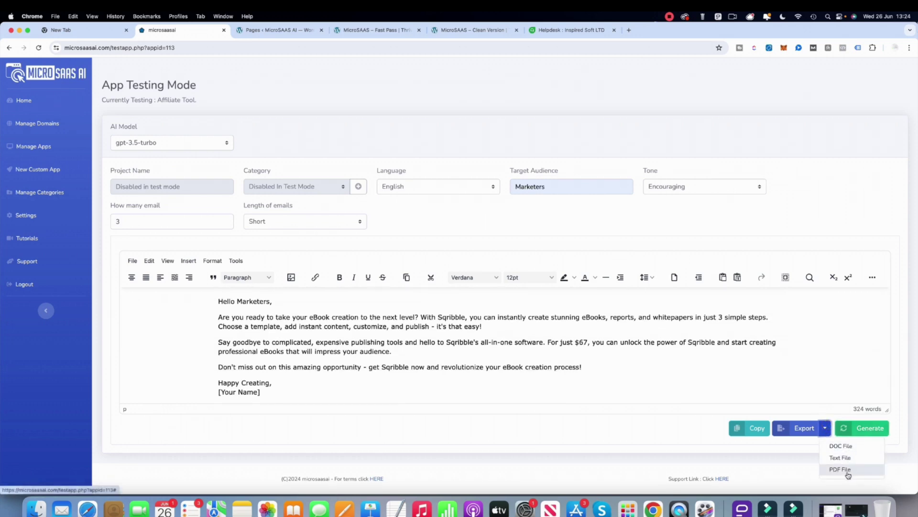
pyautogui.click(657, 427)
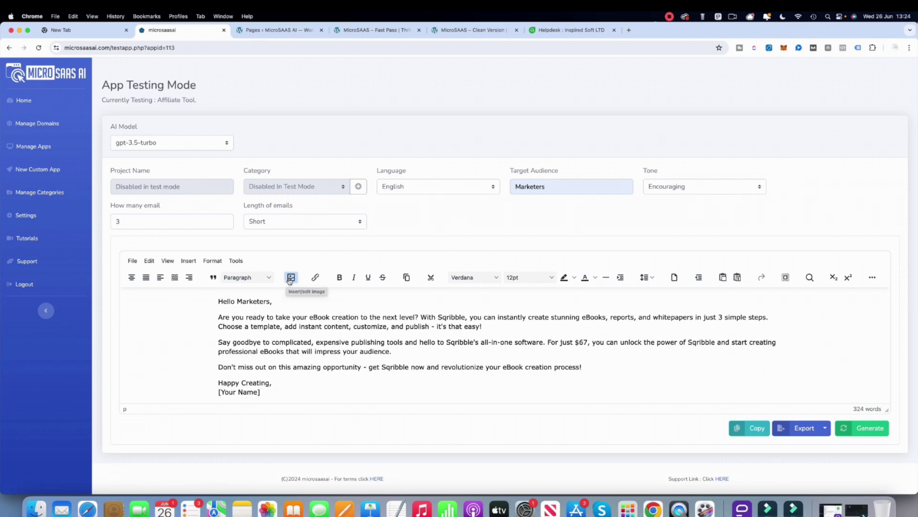
# - Make "For just $3" bold in the first email
pyautogui.scroll(10, 626, 341)
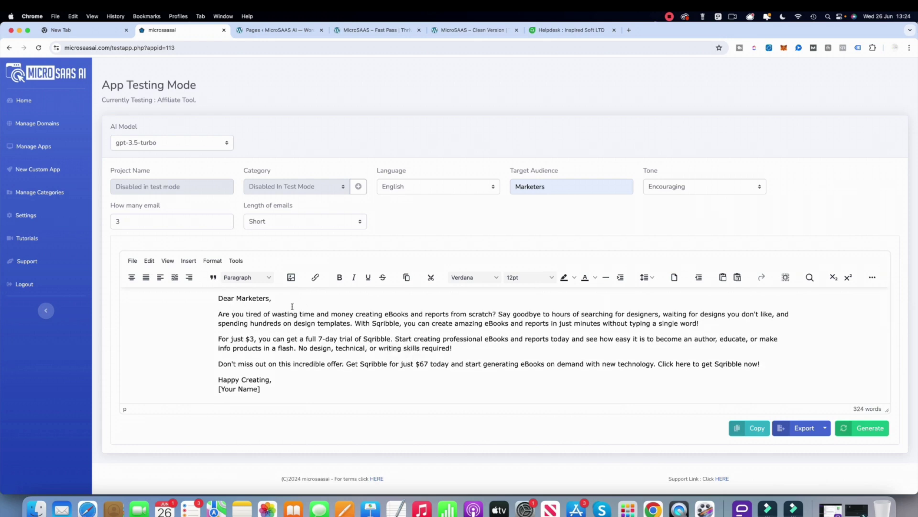
pyautogui.tripleClick(293, 300)
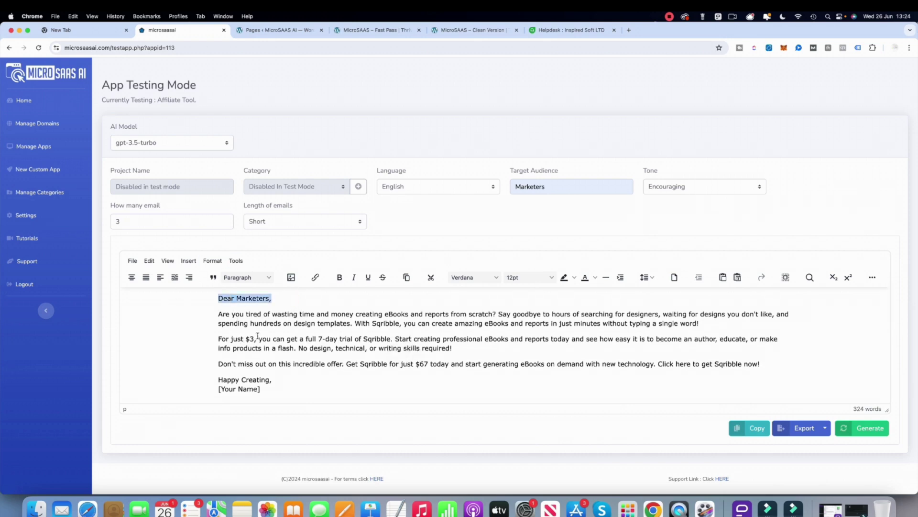
pyautogui.moveTo(254, 338); pyautogui.dragTo(161, 346)
pyautogui.click(339, 277)
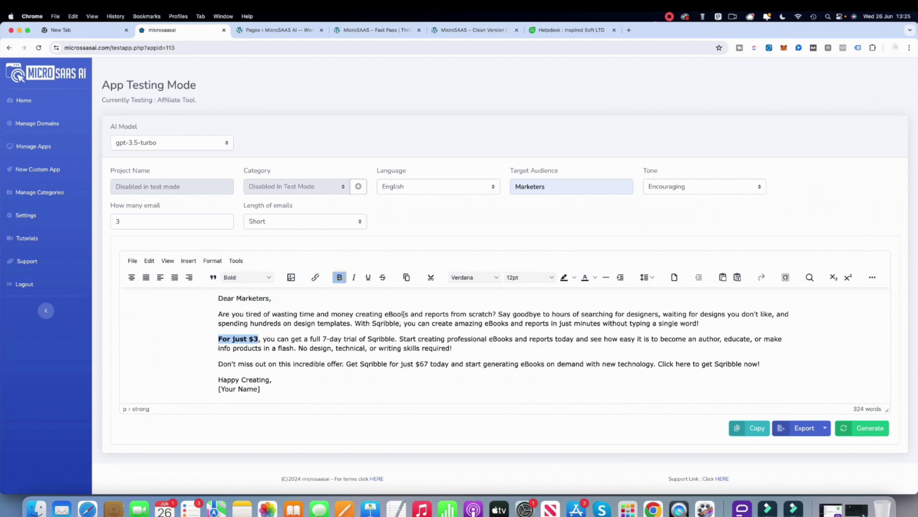
# - Select "creating eBooks" and open the link dialog, then close it without adding a link
pyautogui.moveTo(409, 313); pyautogui.dragTo(352, 312)
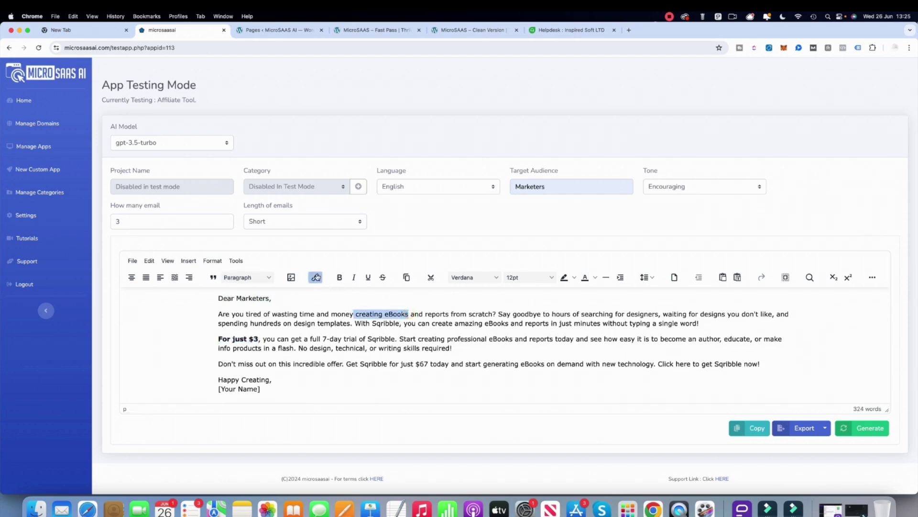
pyautogui.click(316, 277)
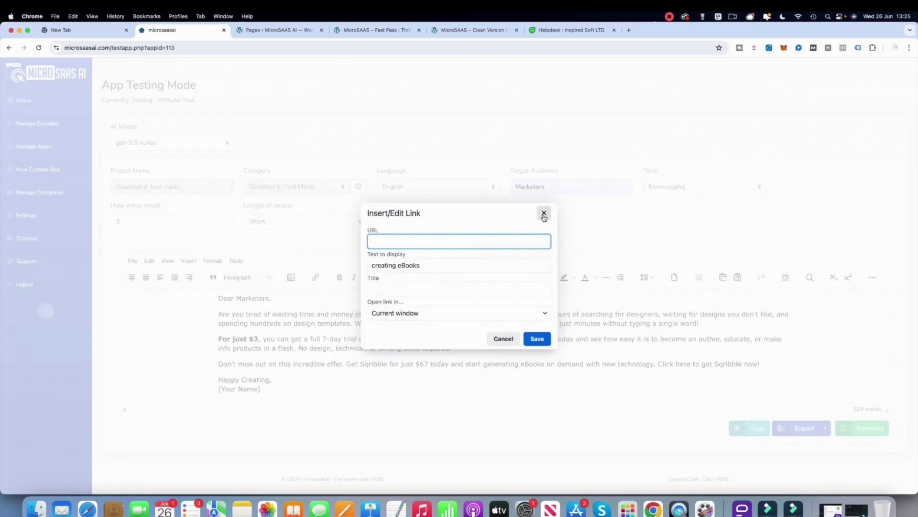
pyautogui.click(544, 213)
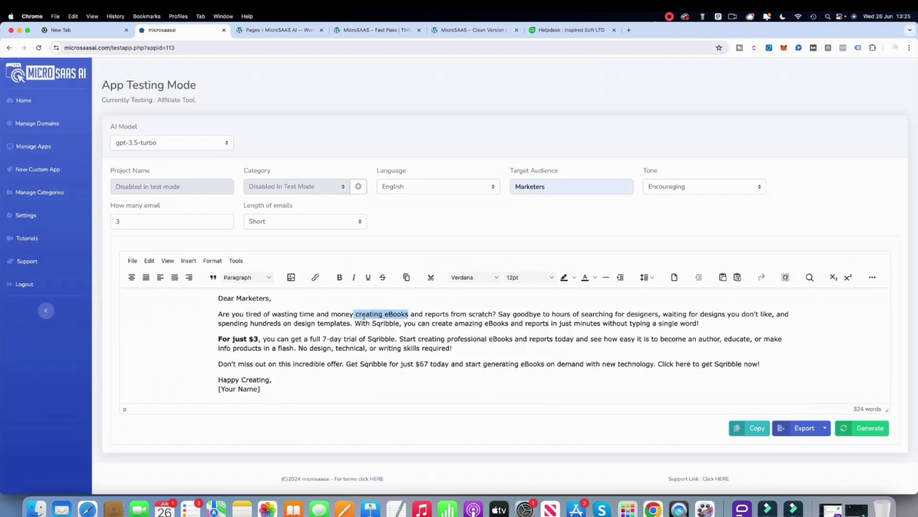